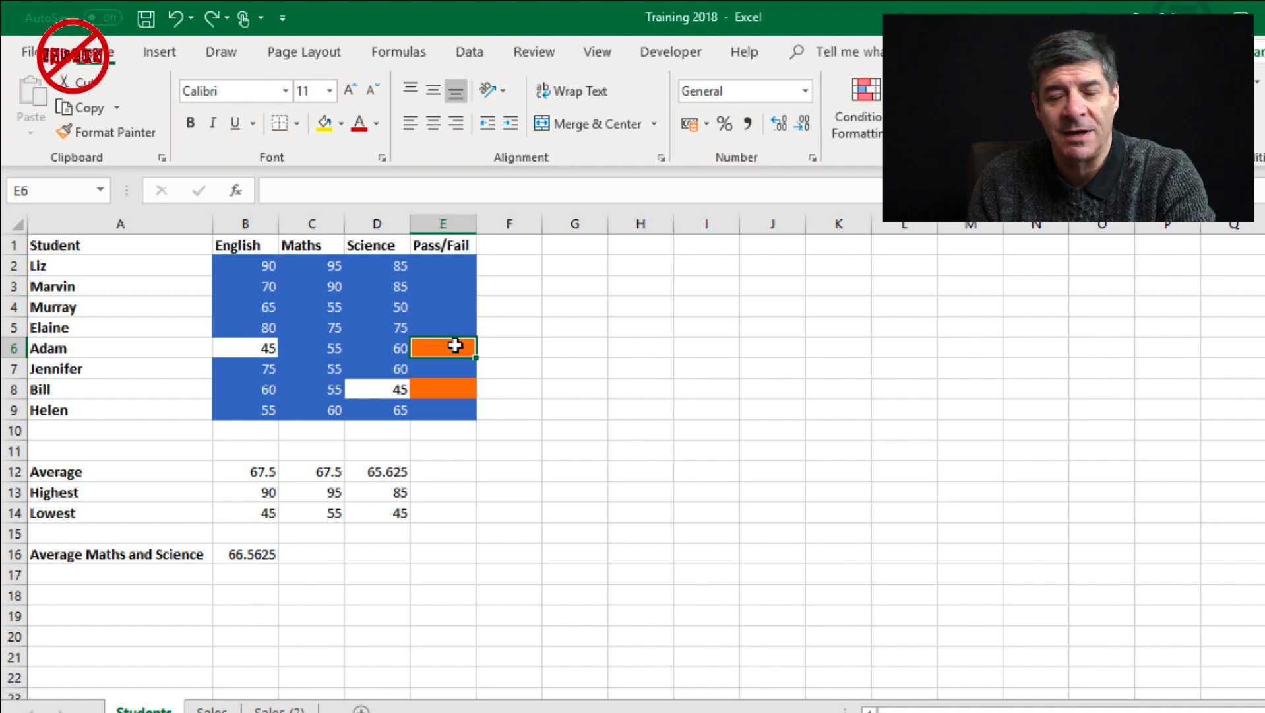
Clear all conditional formatting rules from the entire Students sheet
click(454, 388)
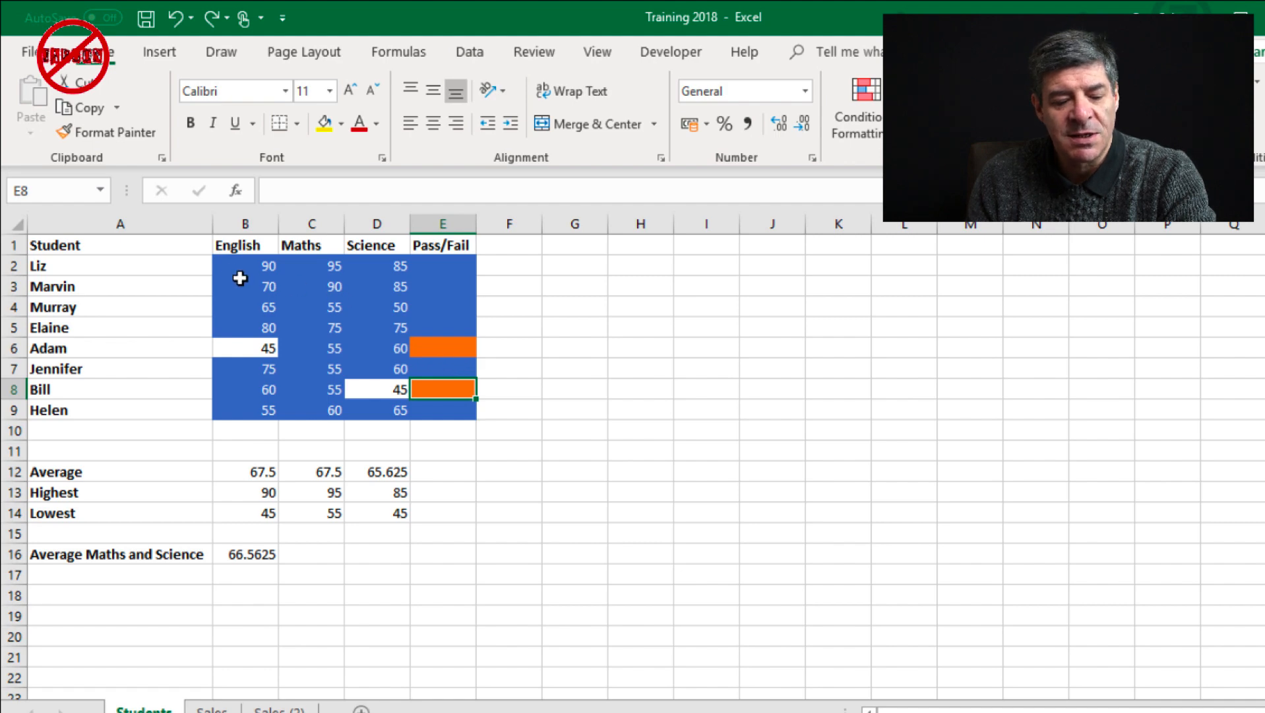
drag(249, 264, 432, 404)
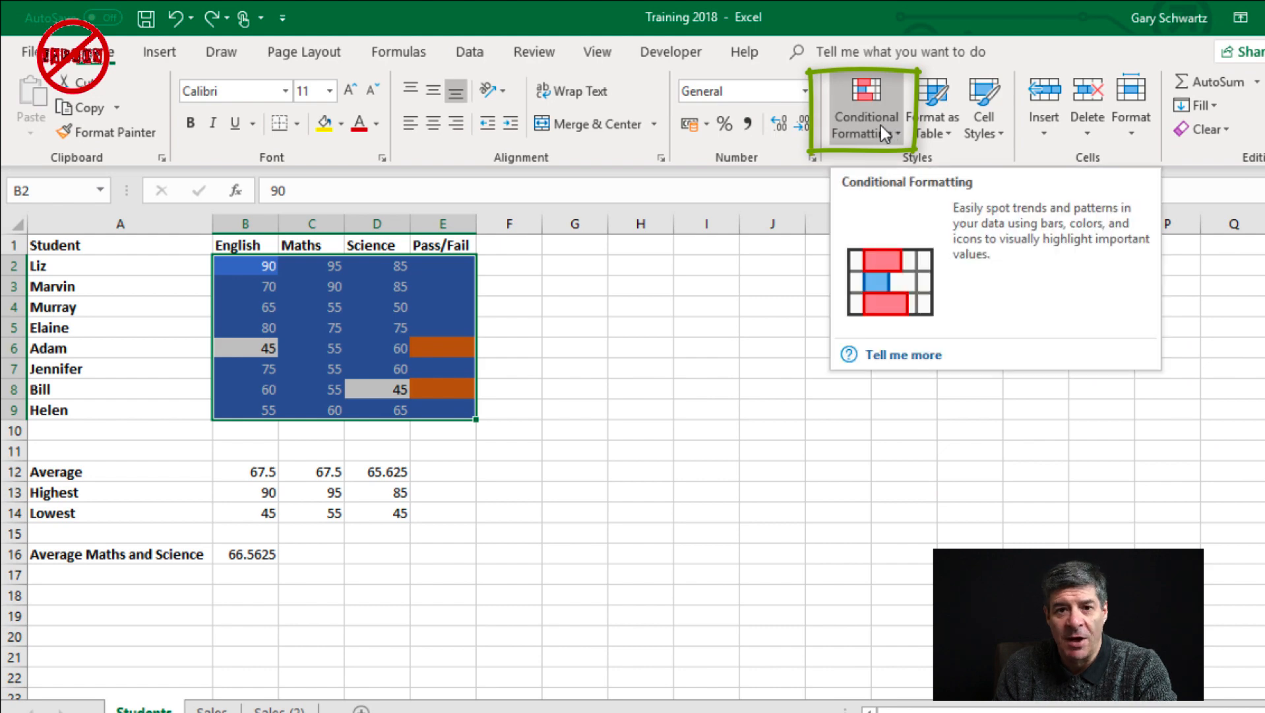
click(881, 125)
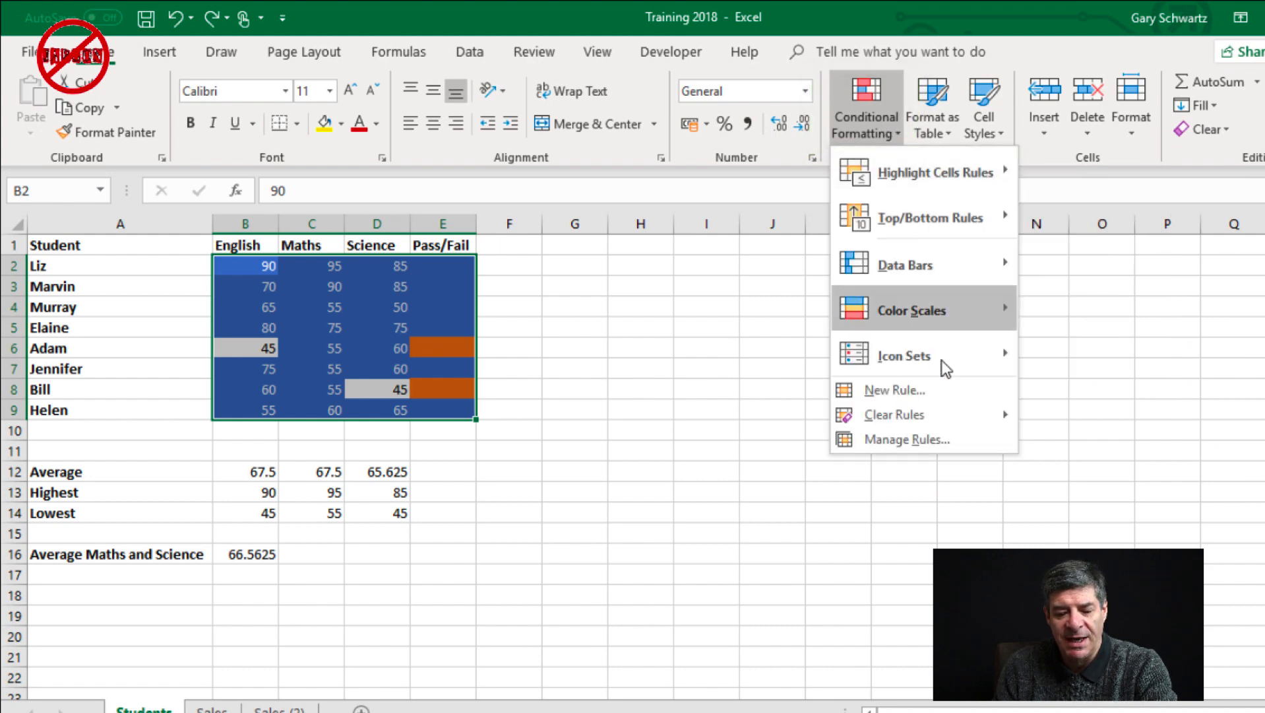
mouse_move(944, 417)
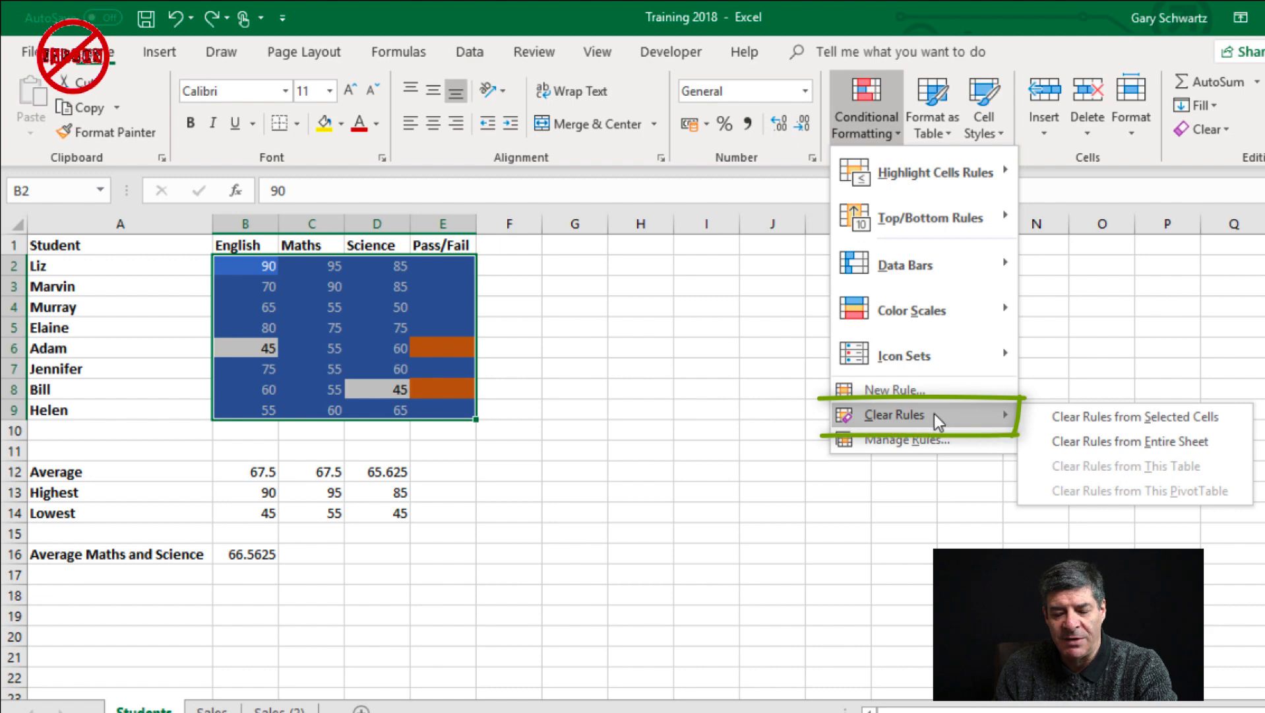
click(1081, 438)
click(348, 301)
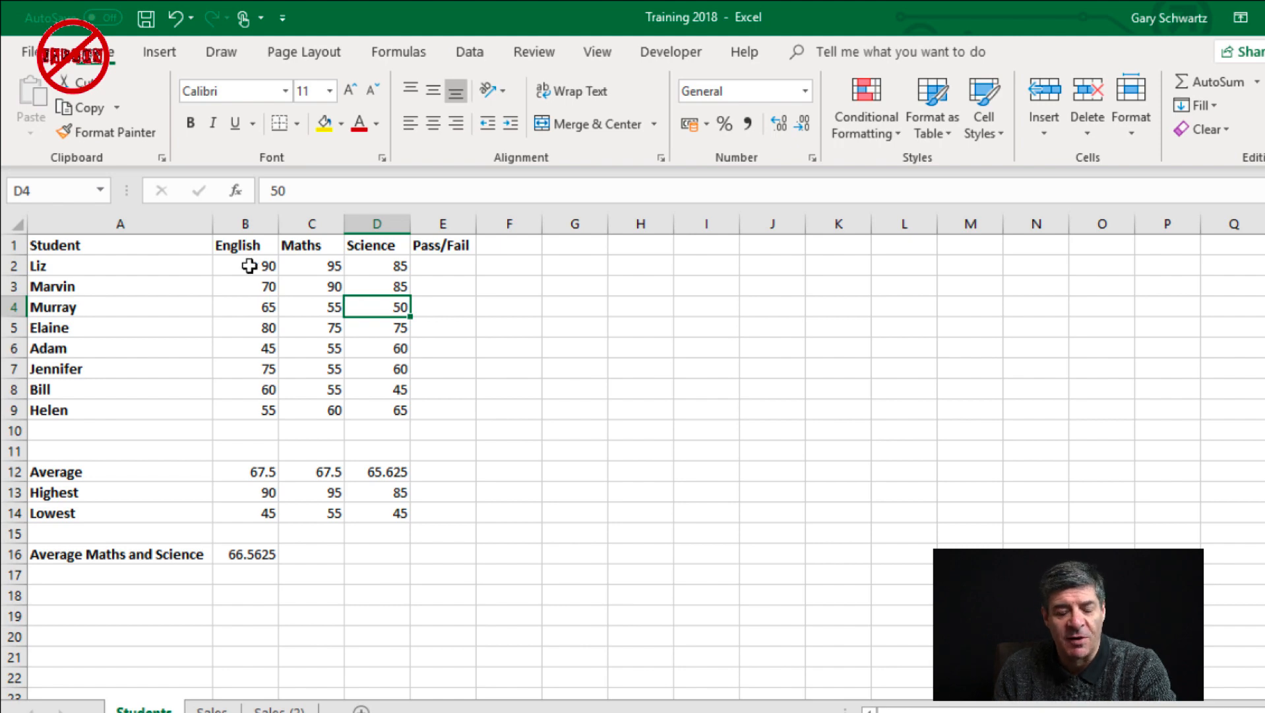
Start a formula-based conditional formatting rule for the scores in B2:D9 with the formula =b2>=50
drag(249, 266, 389, 399)
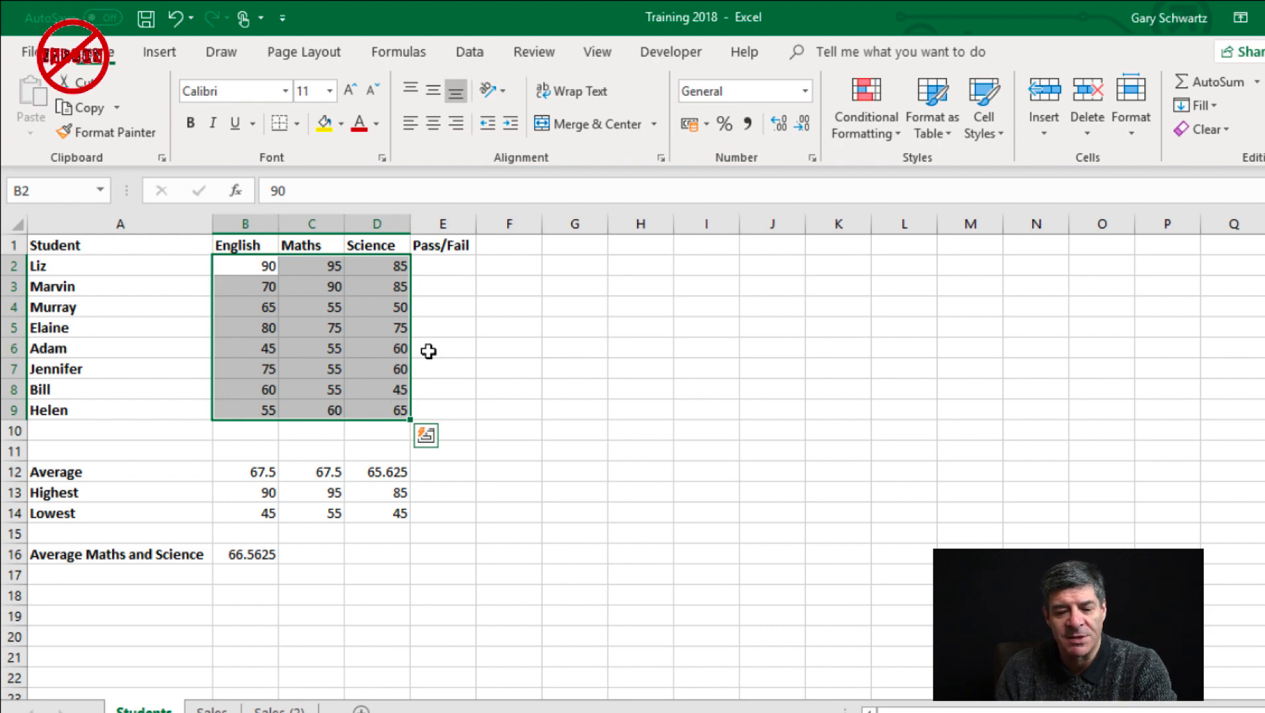
click(883, 134)
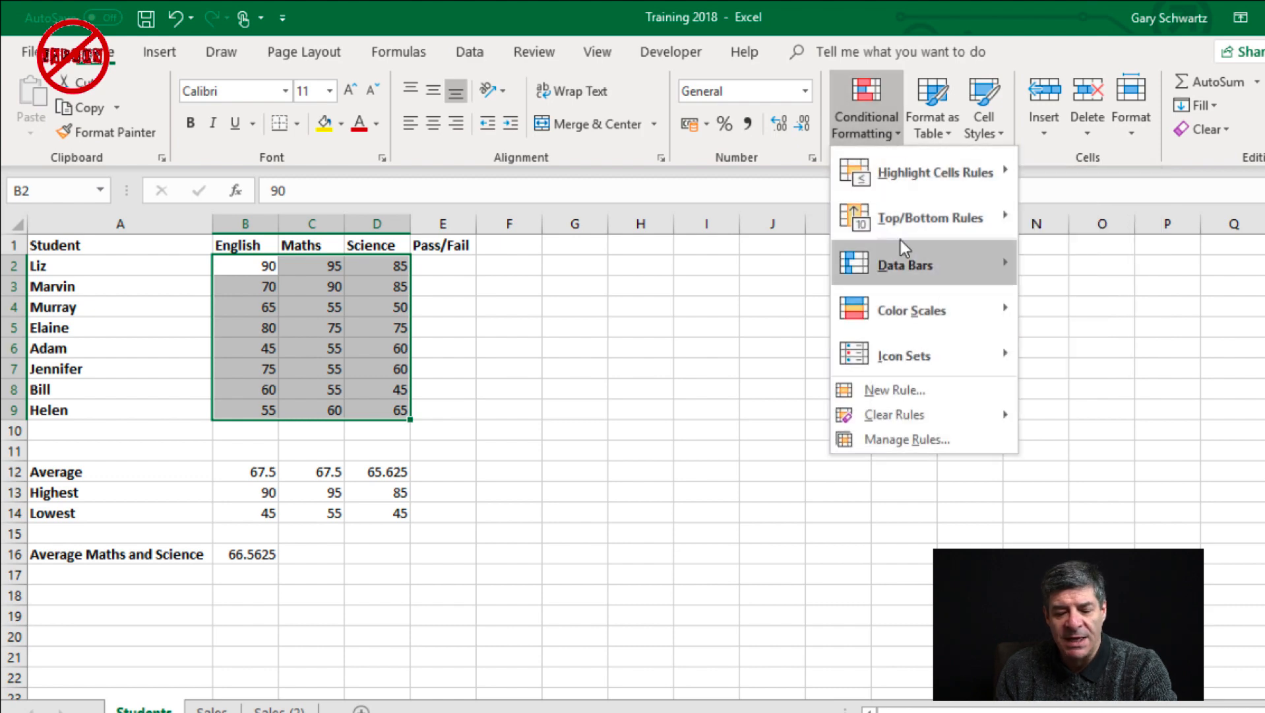
click(906, 392)
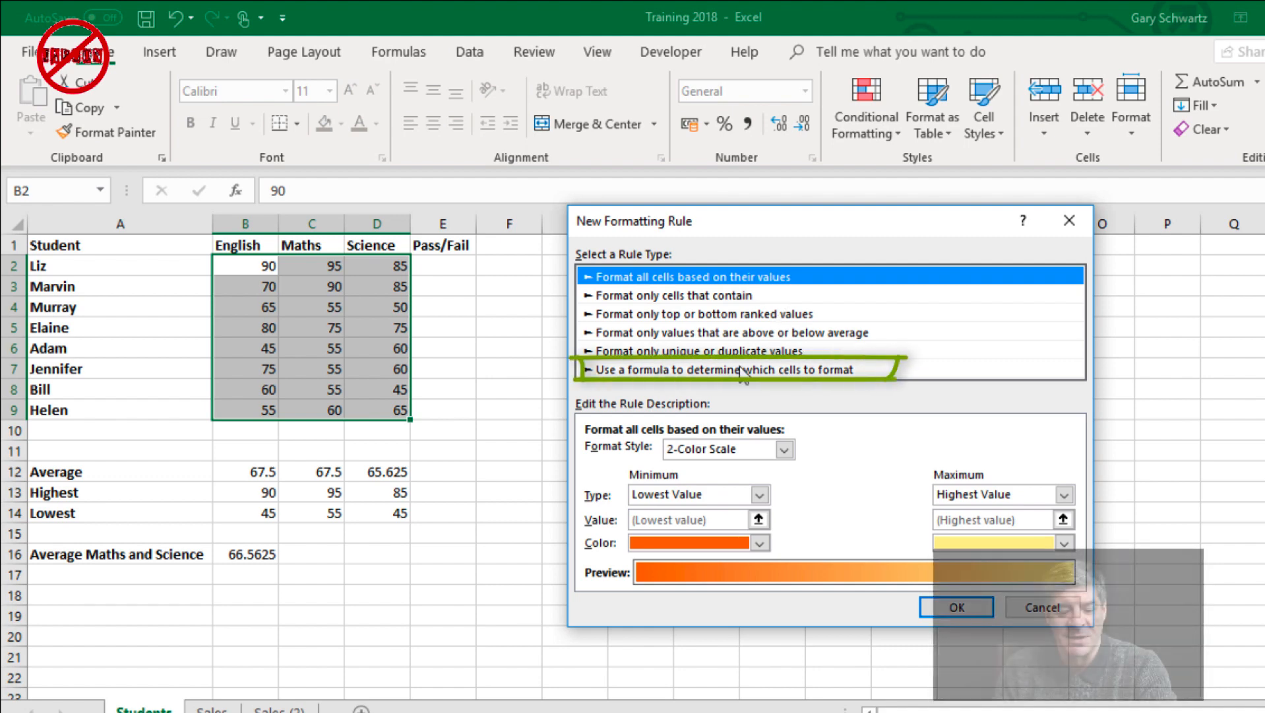
click(740, 366)
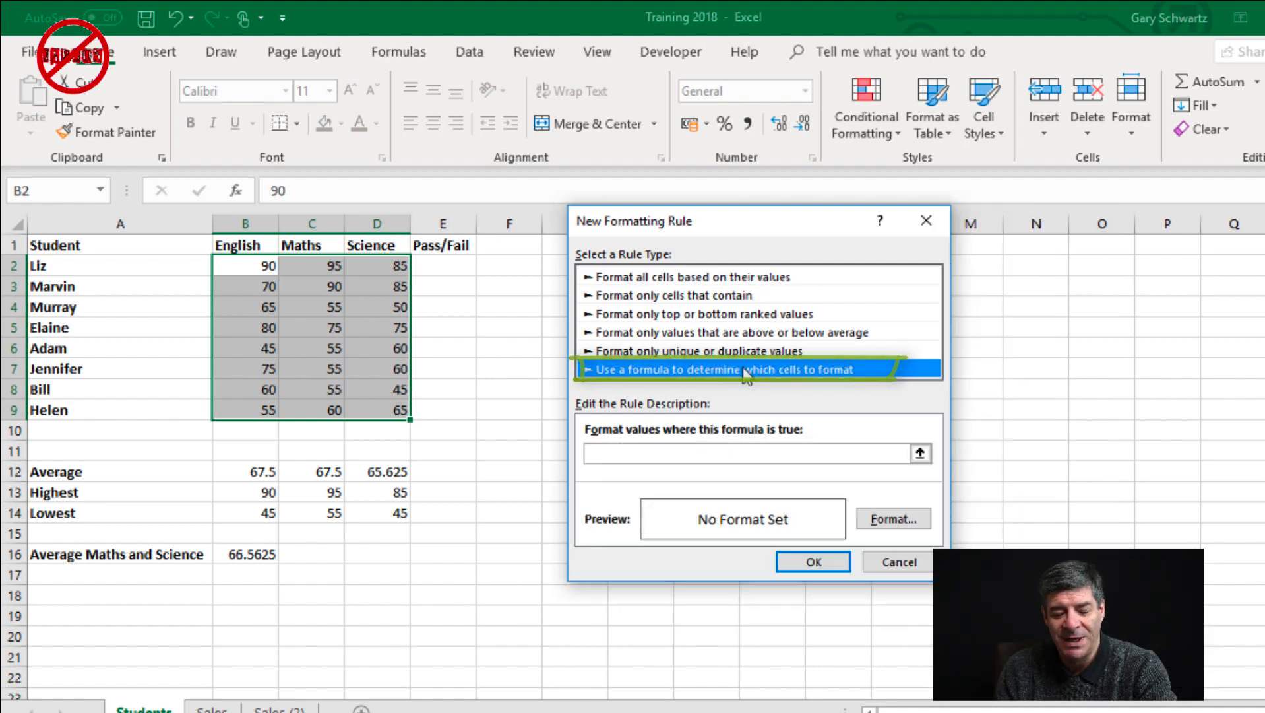
click(707, 453)
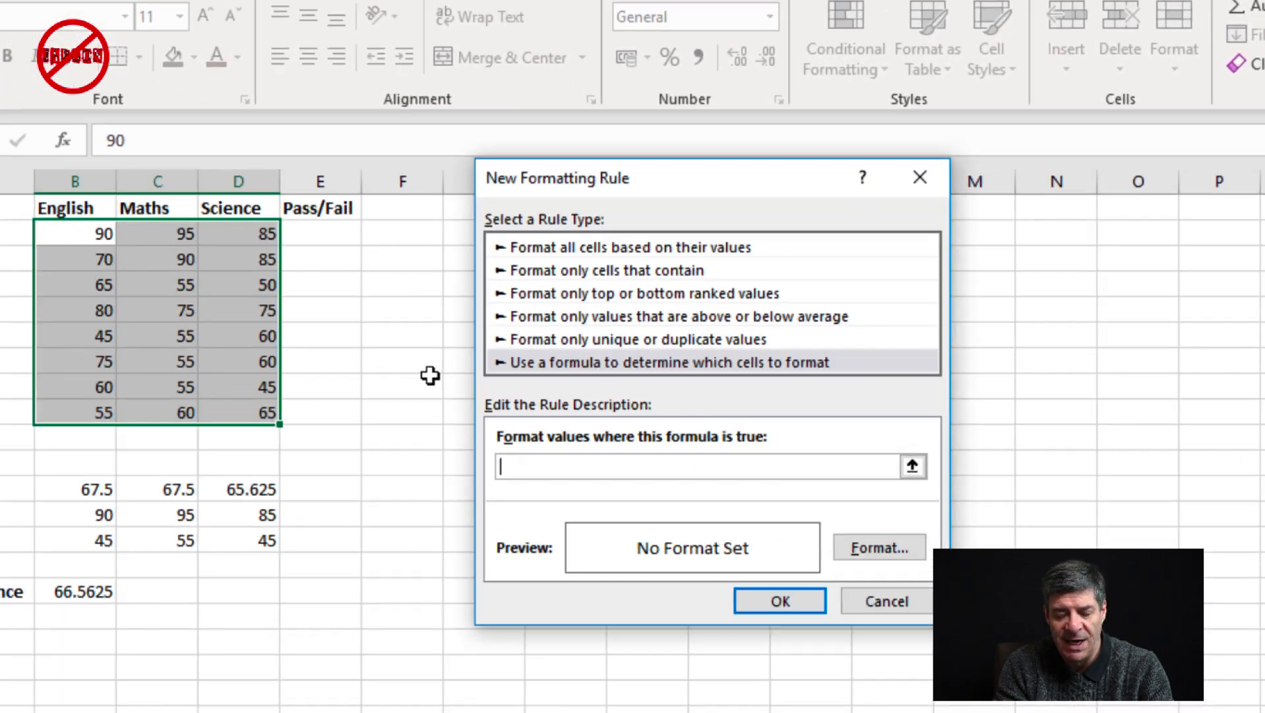
text(=)
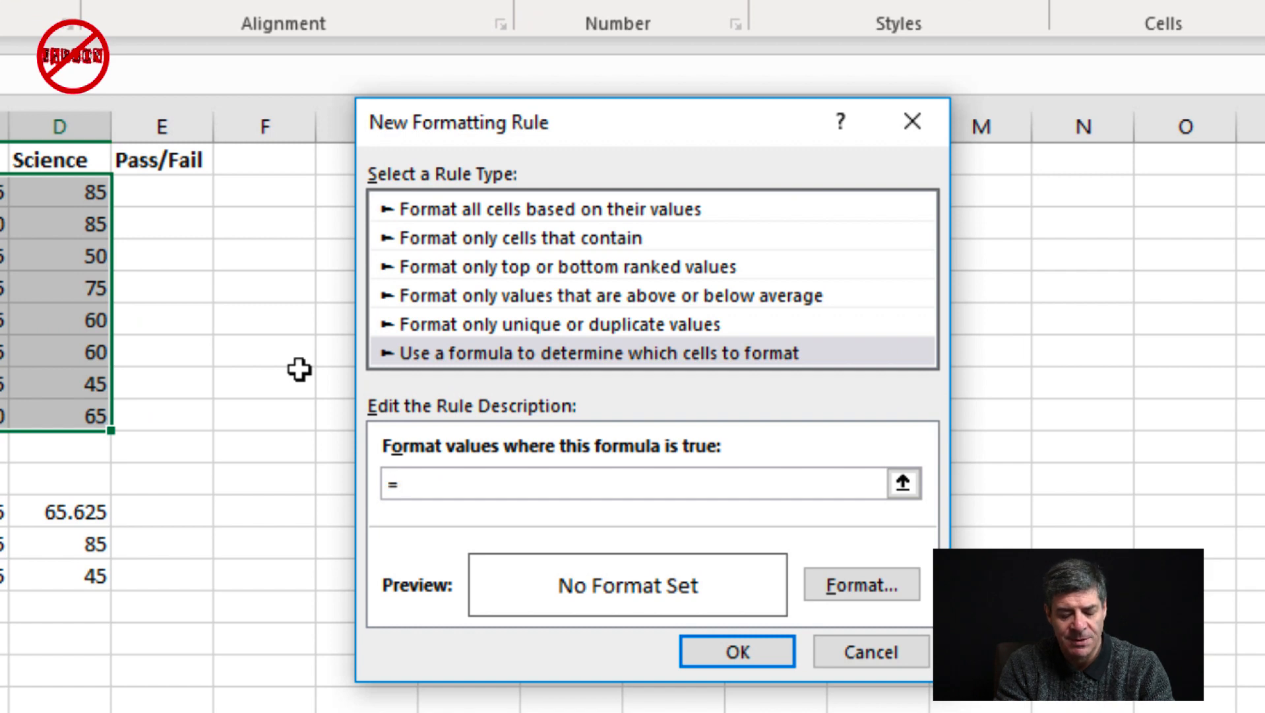
text(b2)
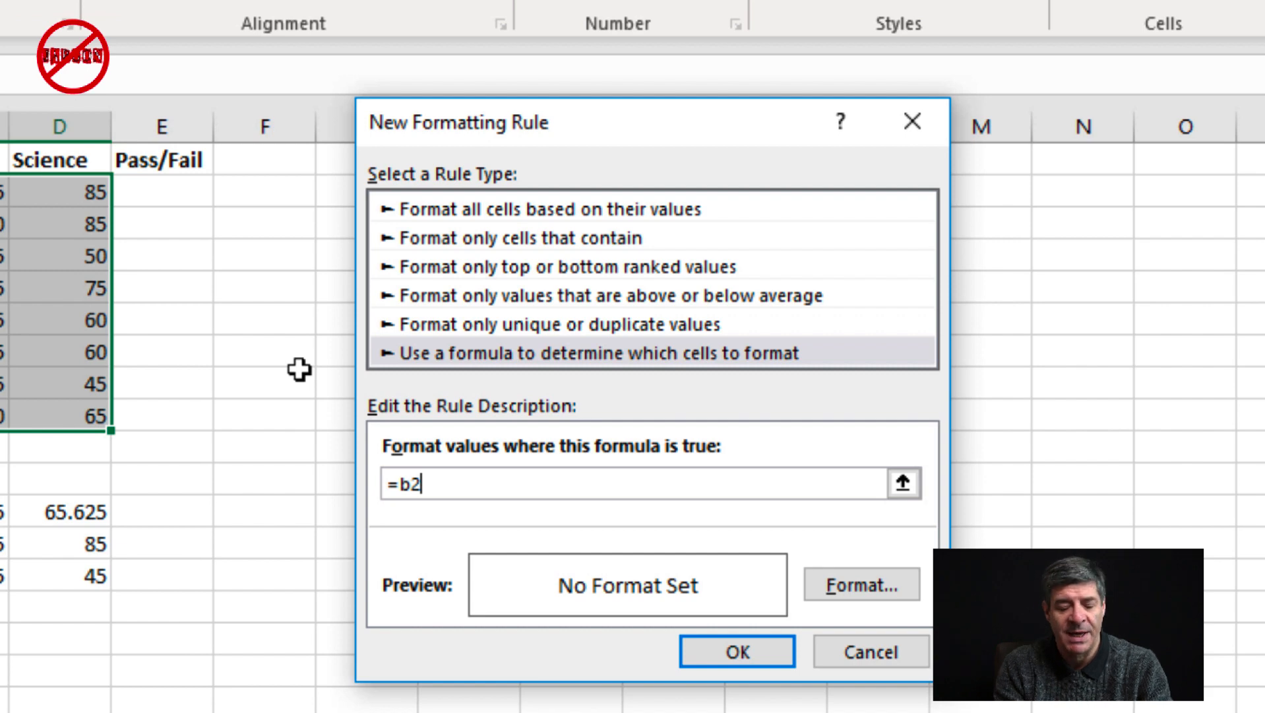
text(>)
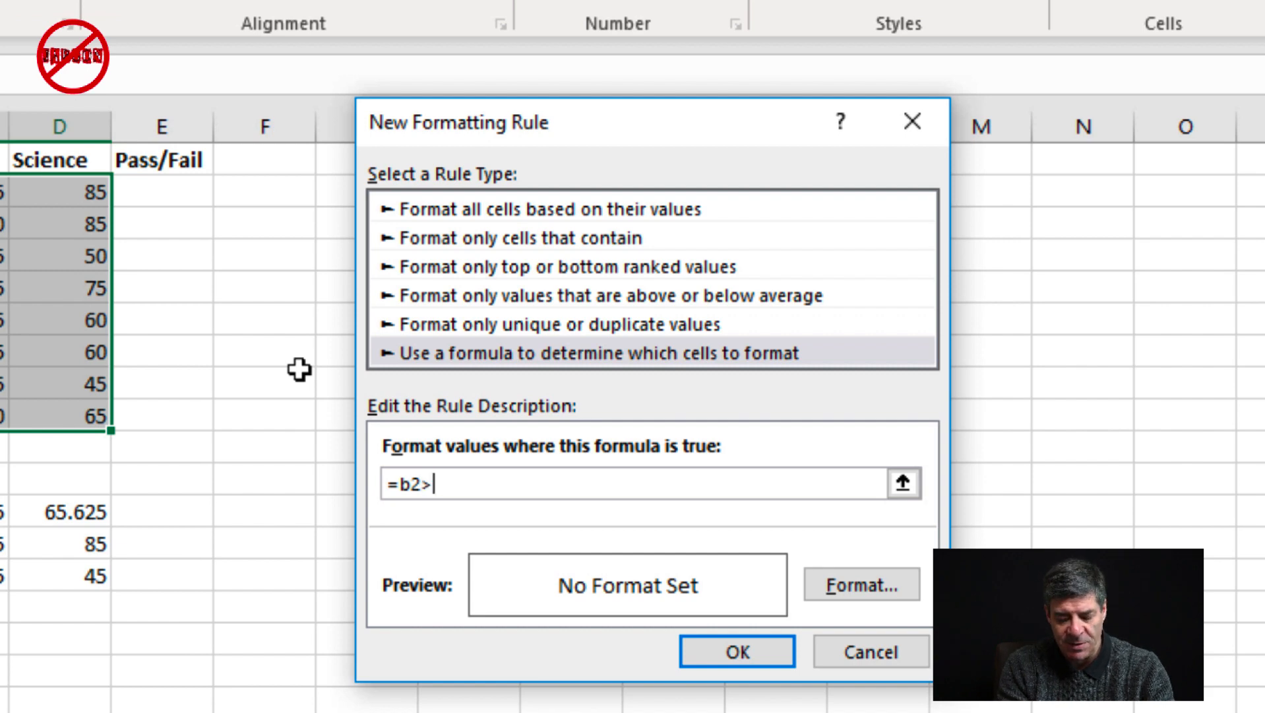
text(=50)
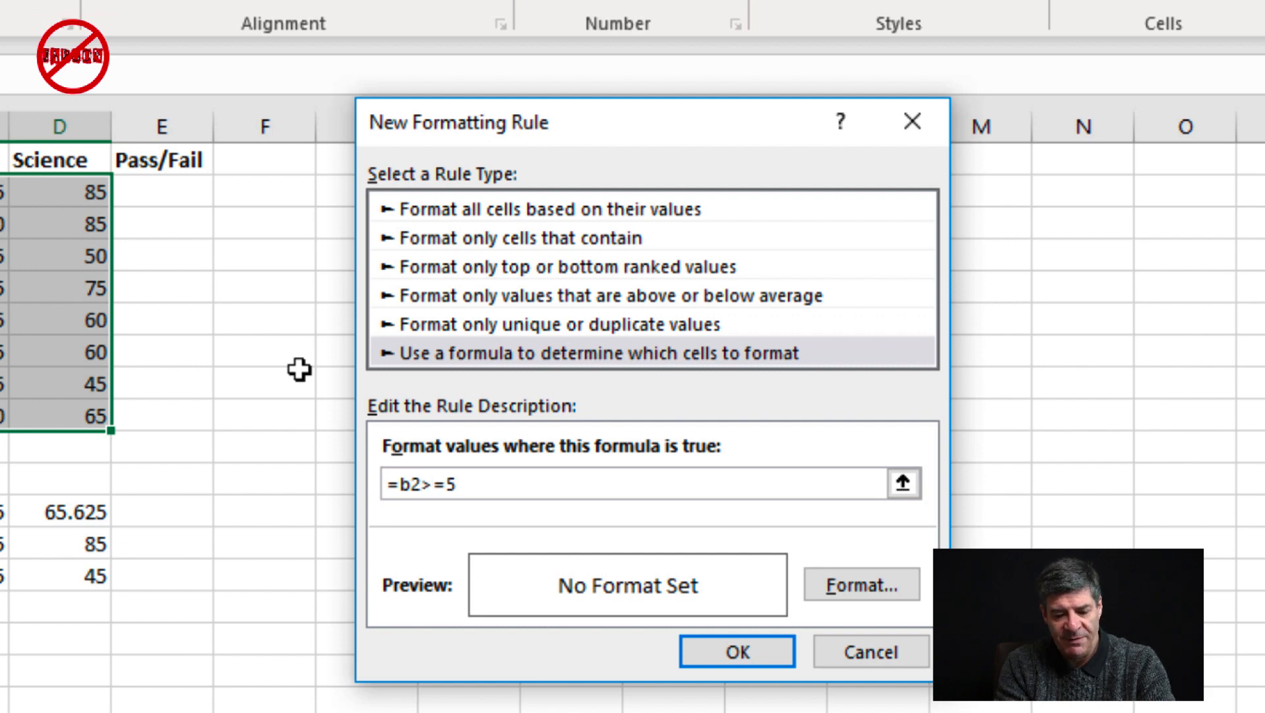
Give the rule a white bold font and a solid blue theme fill, and apply it to the scores
click(836, 574)
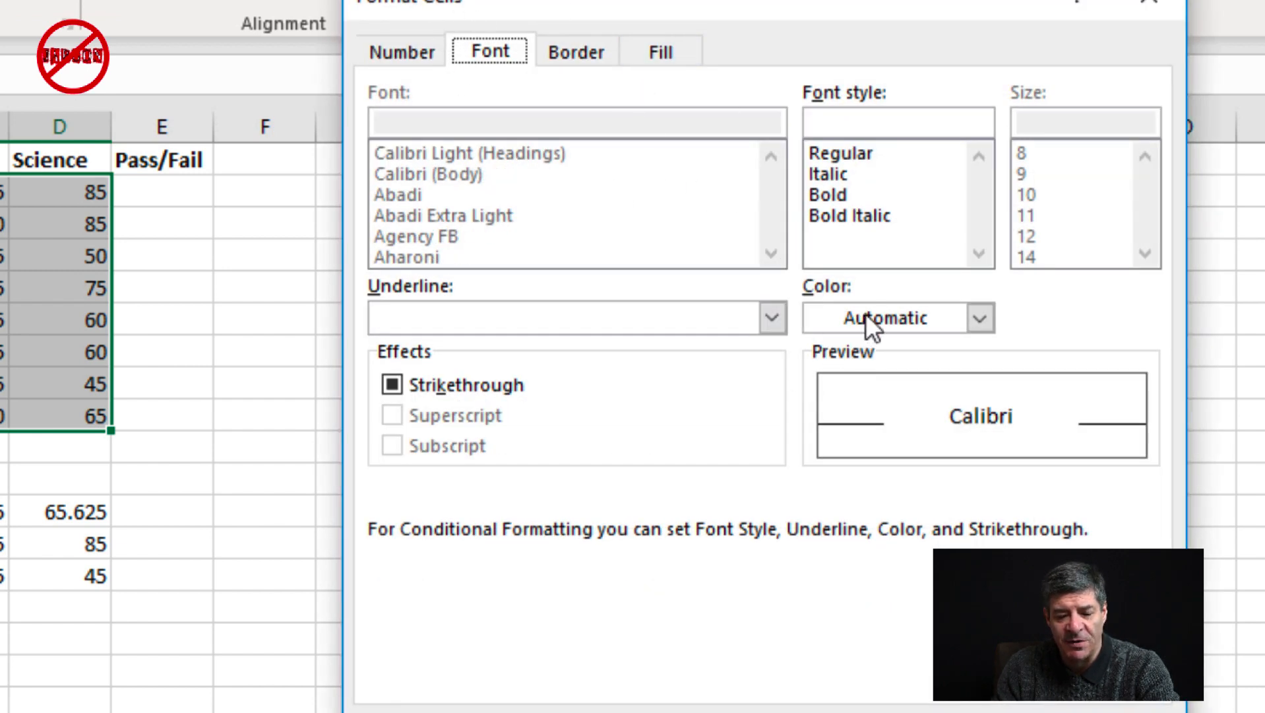
click(892, 320)
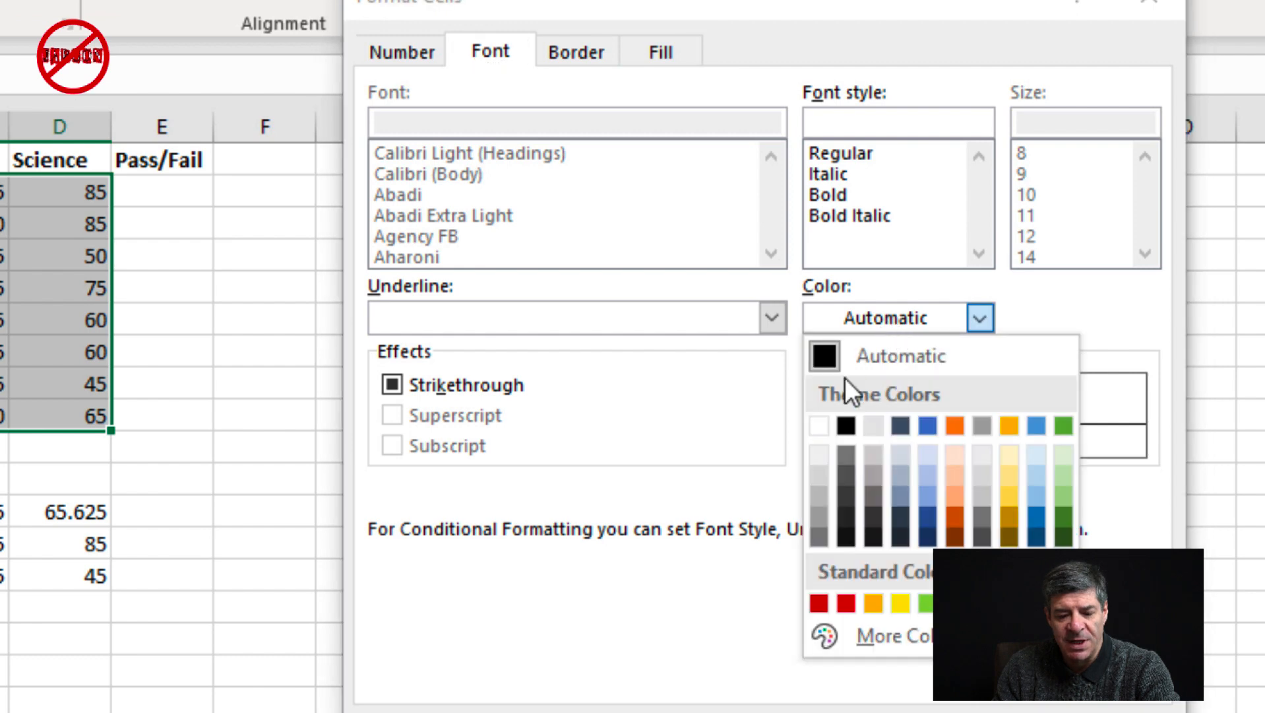
click(821, 424)
click(874, 193)
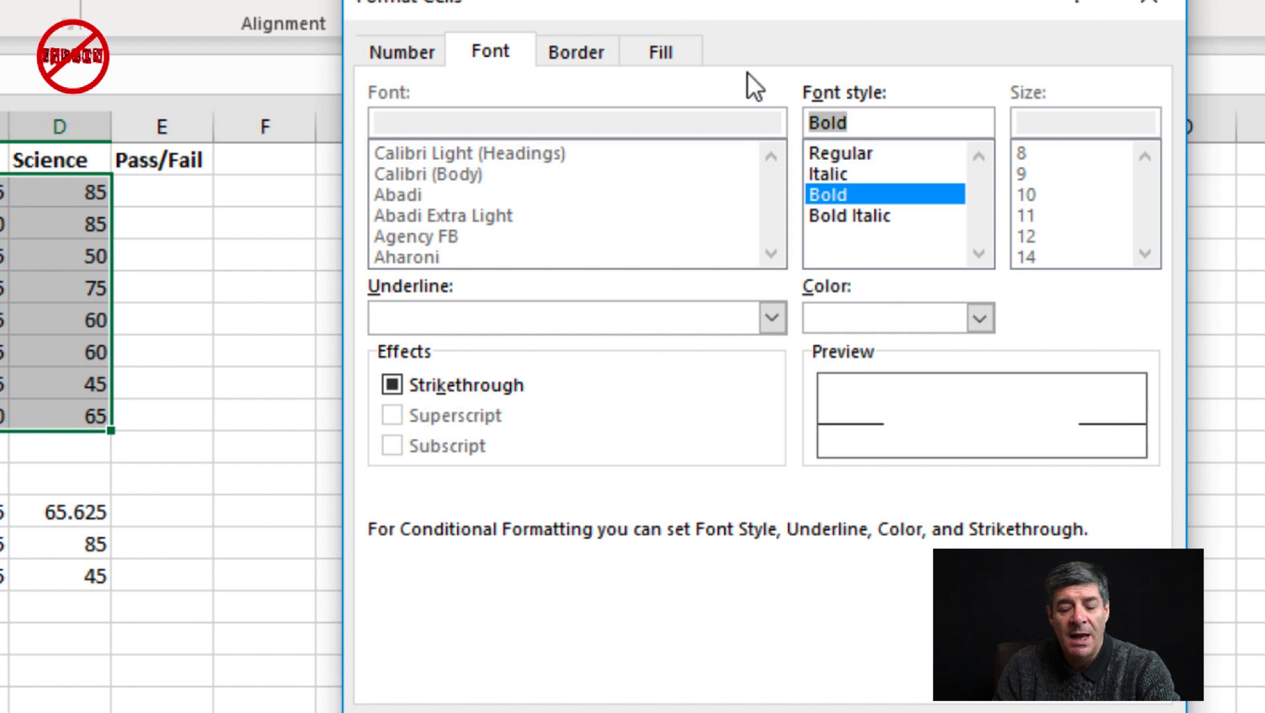
click(661, 52)
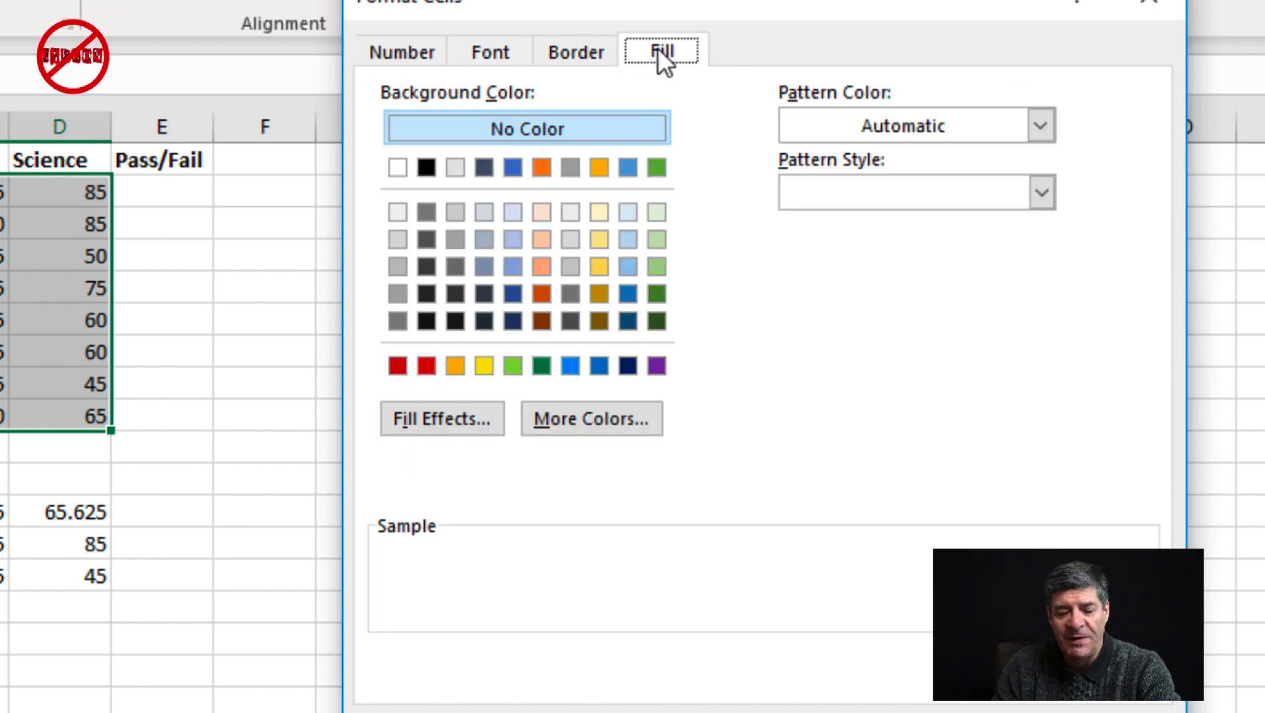
click(513, 166)
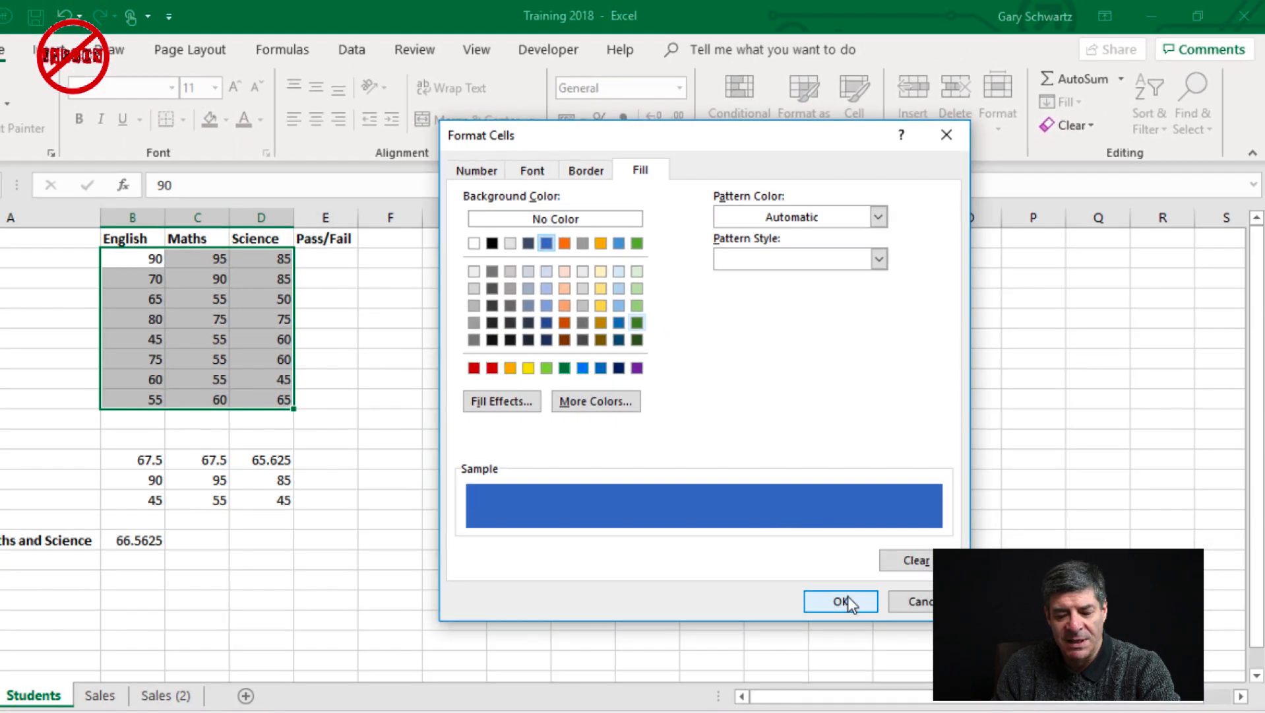
click(849, 601)
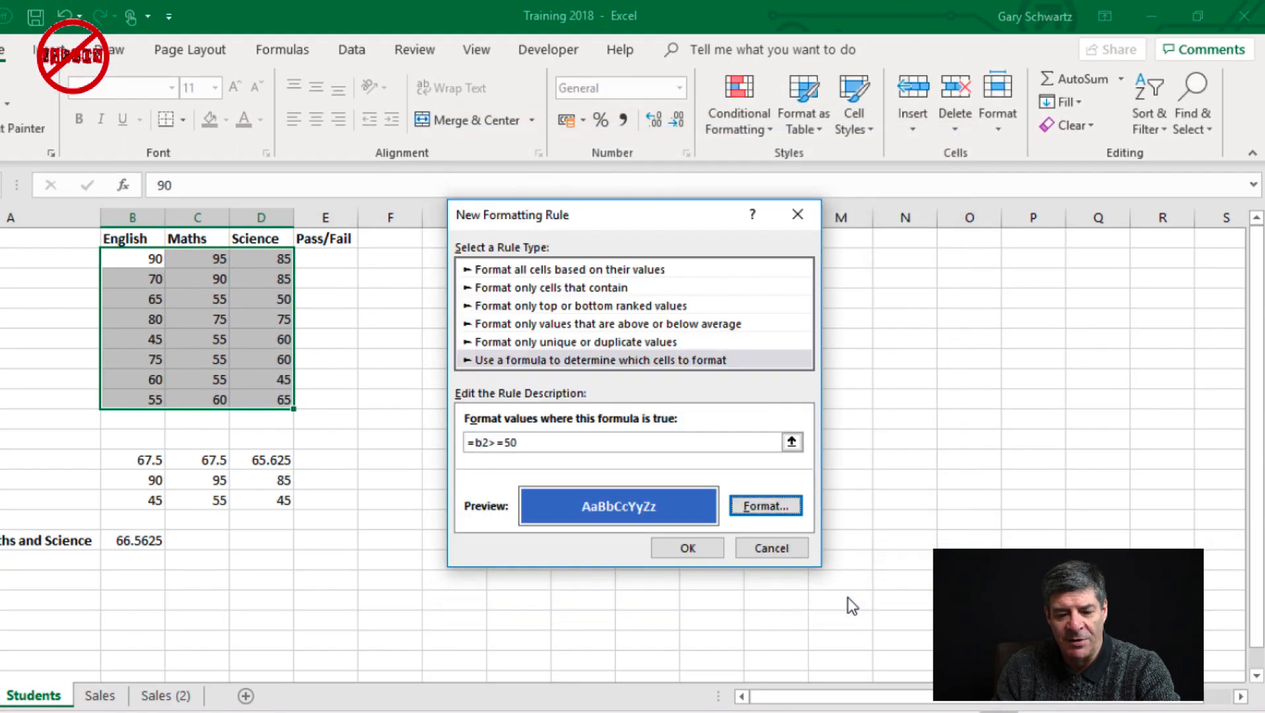
click(693, 547)
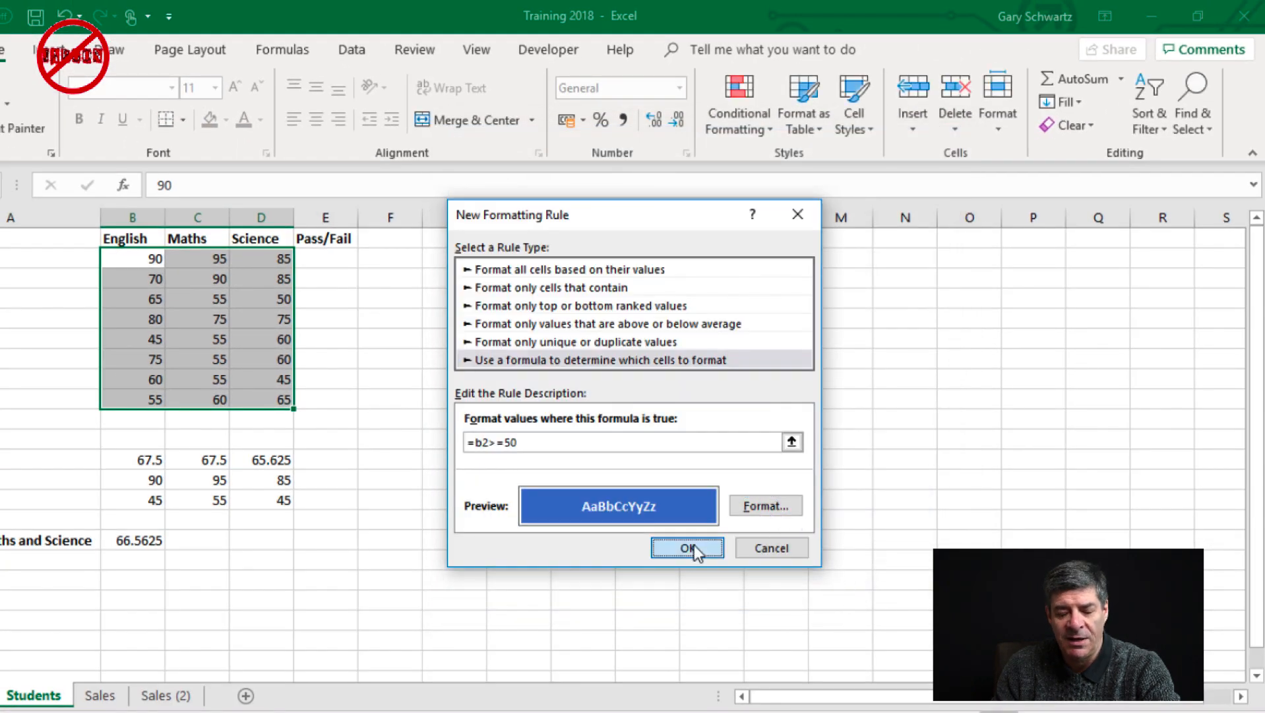
click(269, 333)
click(139, 257)
click(147, 296)
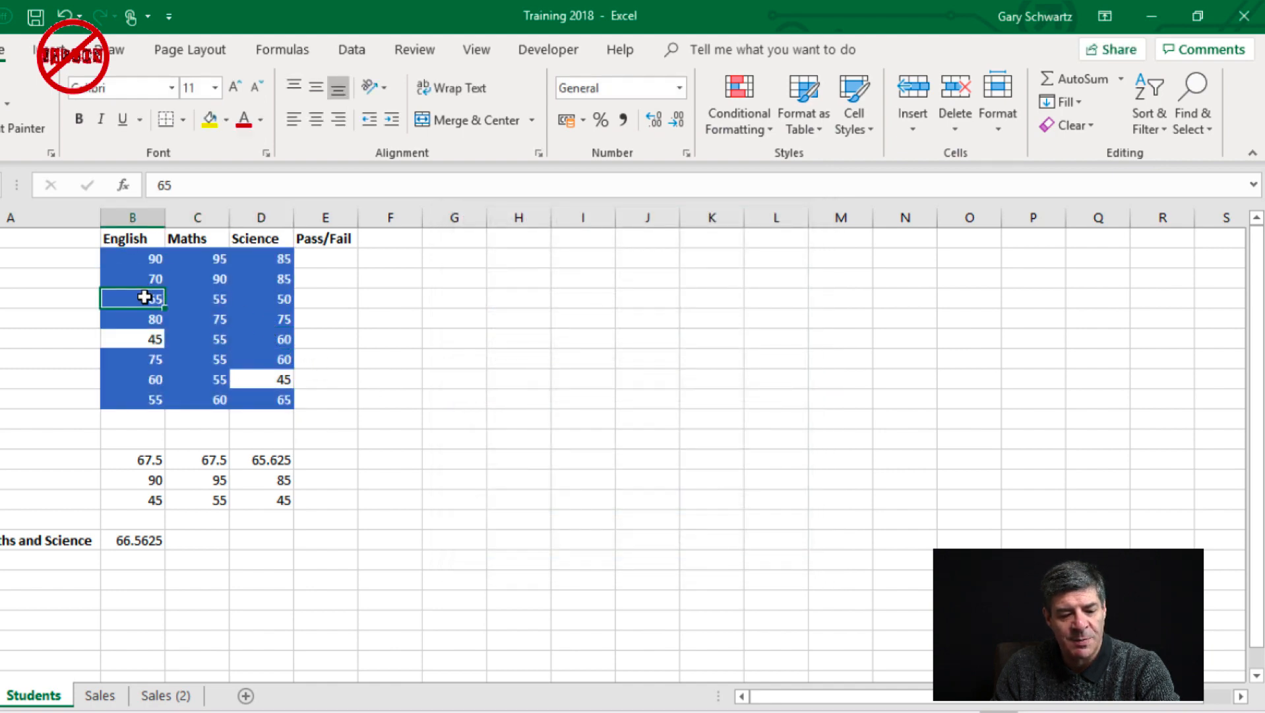
click(149, 319)
click(150, 336)
click(171, 297)
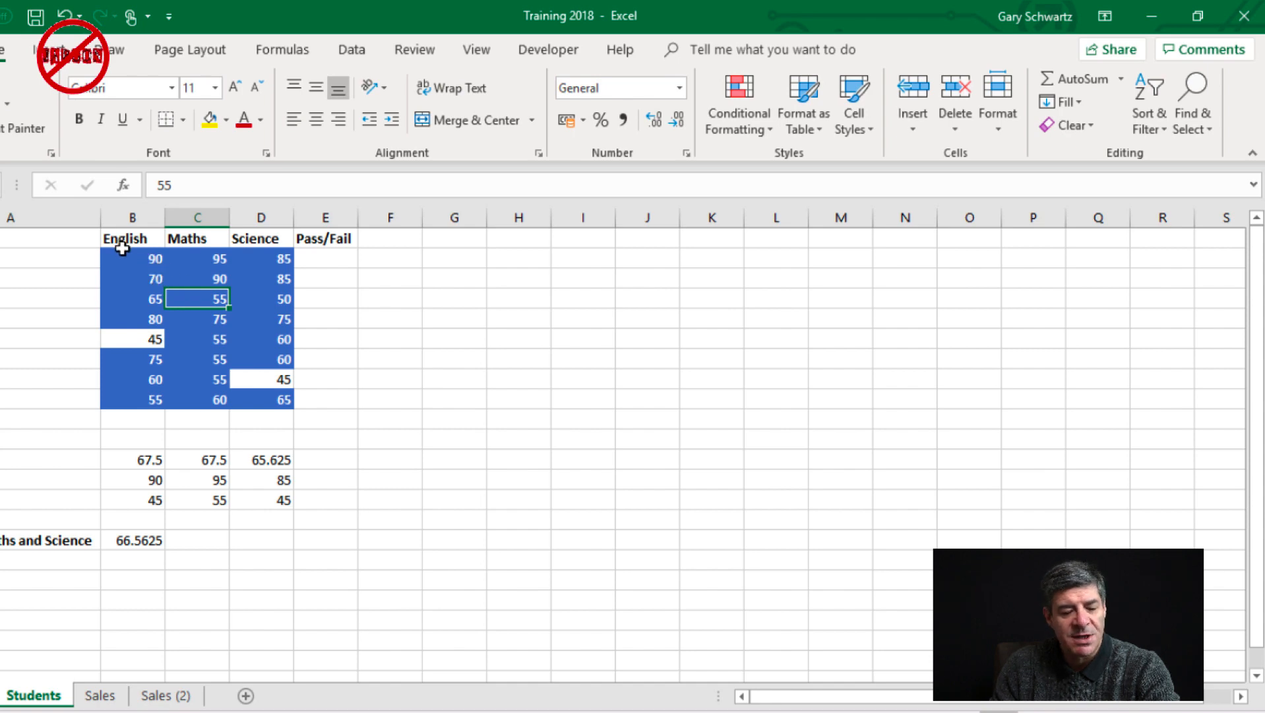
Change the English score in B3 to 49 to test the conditional formatting
click(142, 277)
text(49)
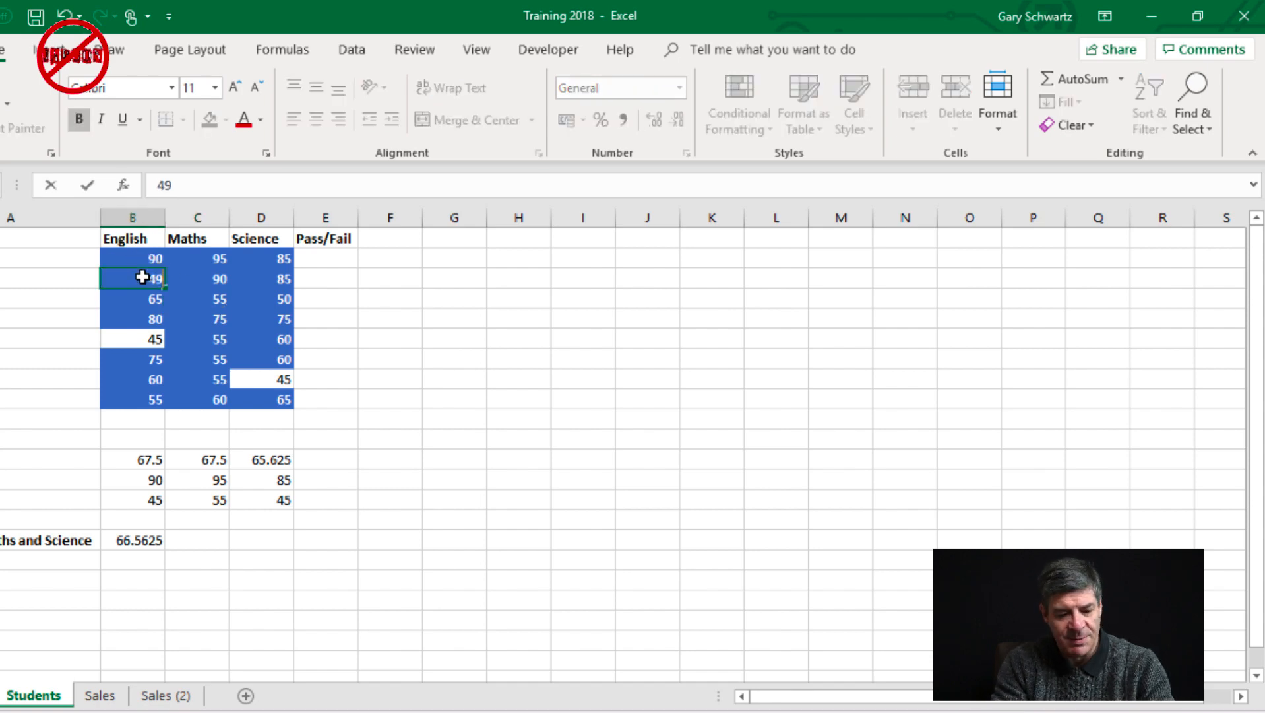
key(Return)
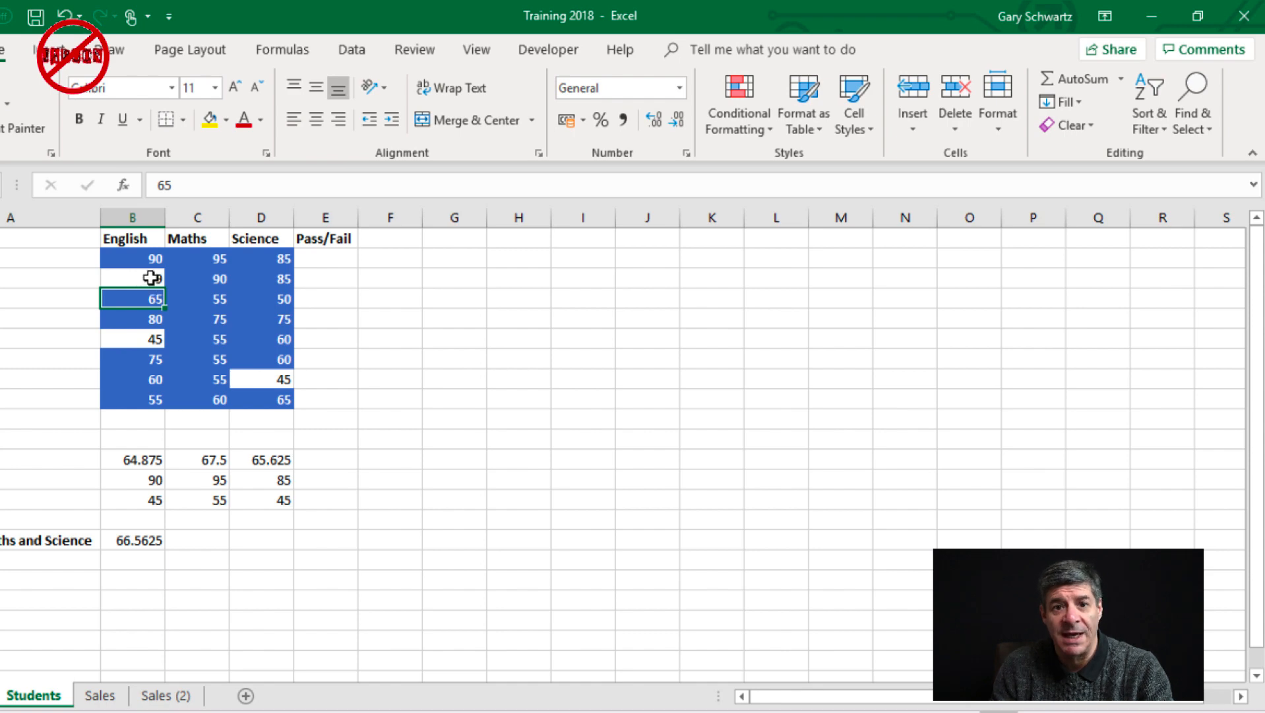
Start a second formula-based conditional formatting rule for the scores in B2:D9 with the formula =b2<50
drag(141, 256, 268, 393)
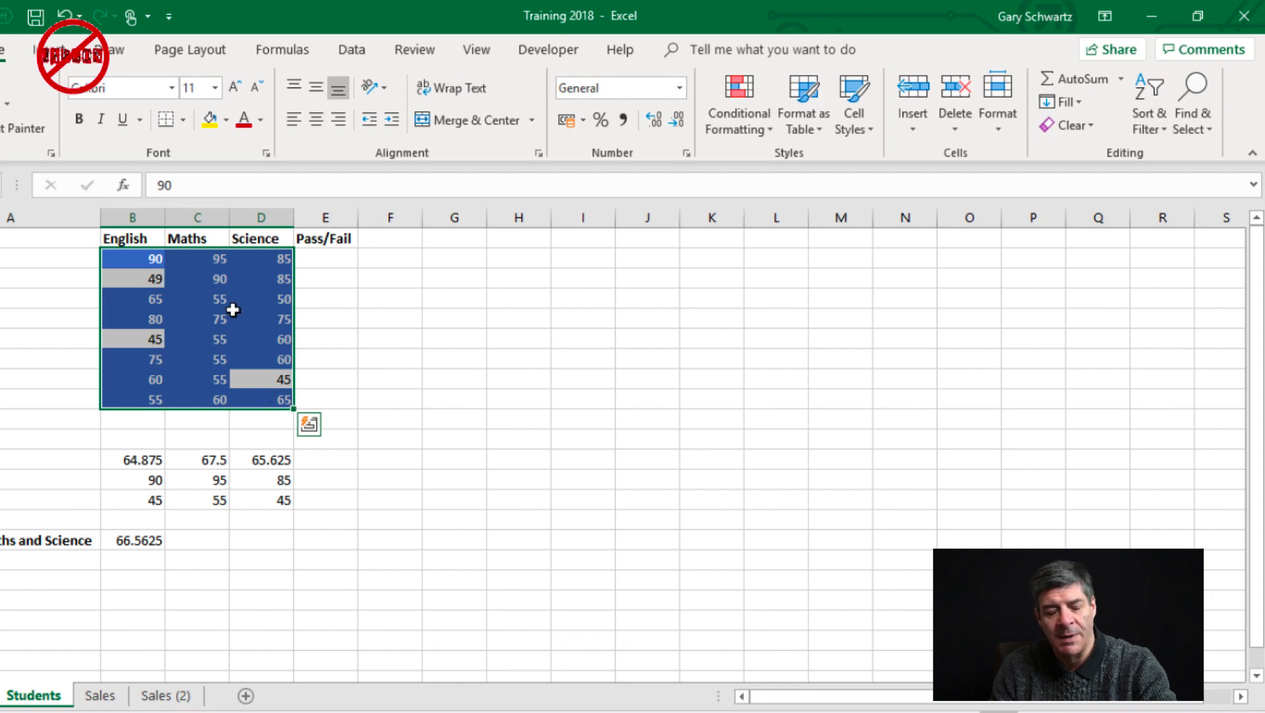
click(758, 117)
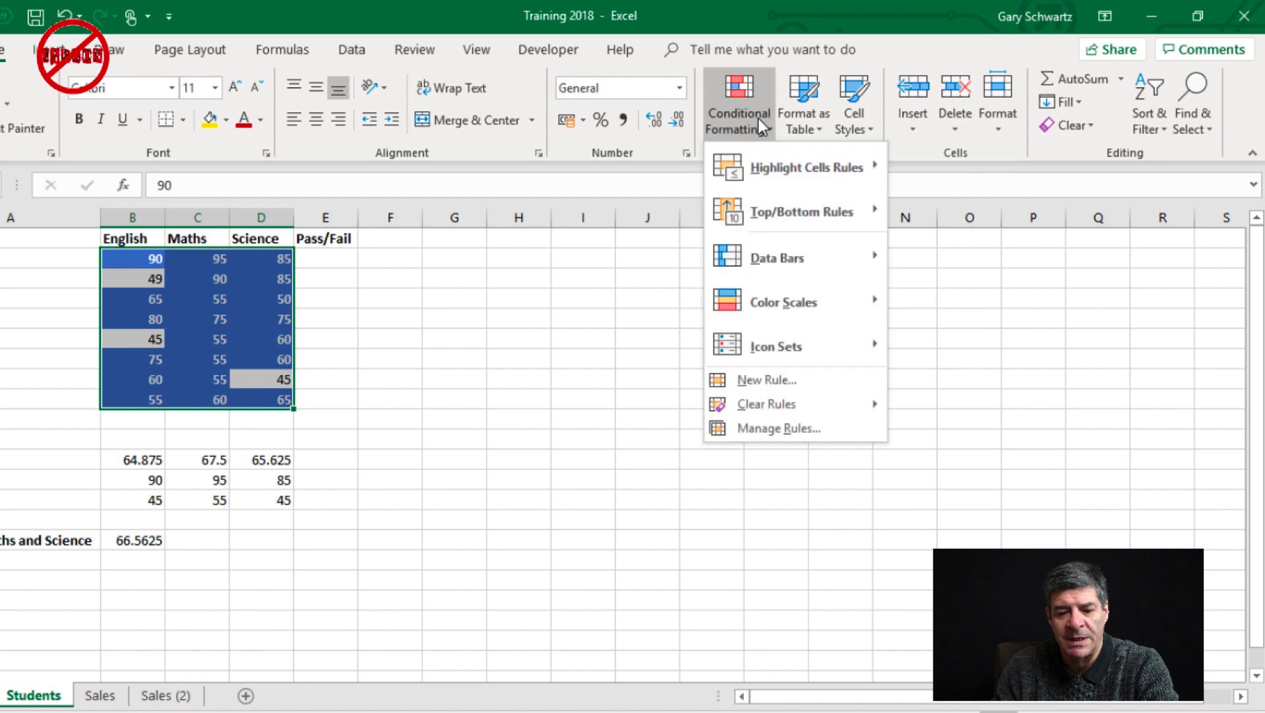
click(805, 383)
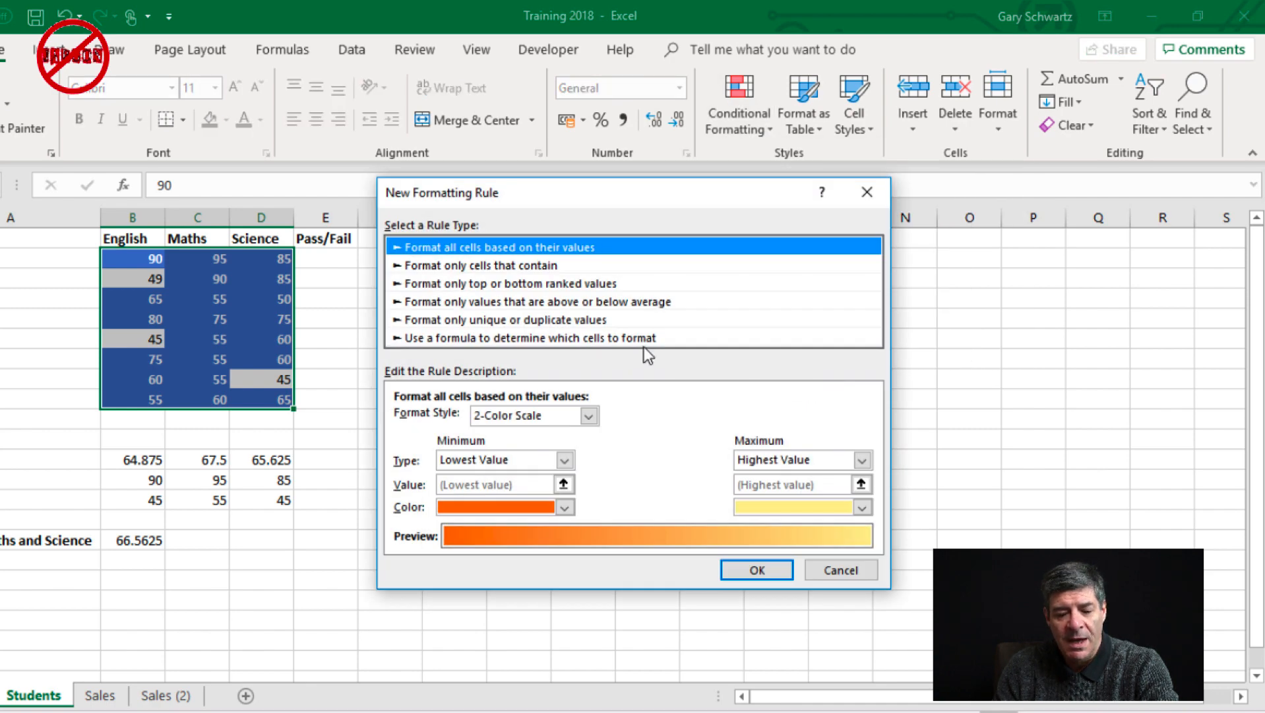
click(573, 338)
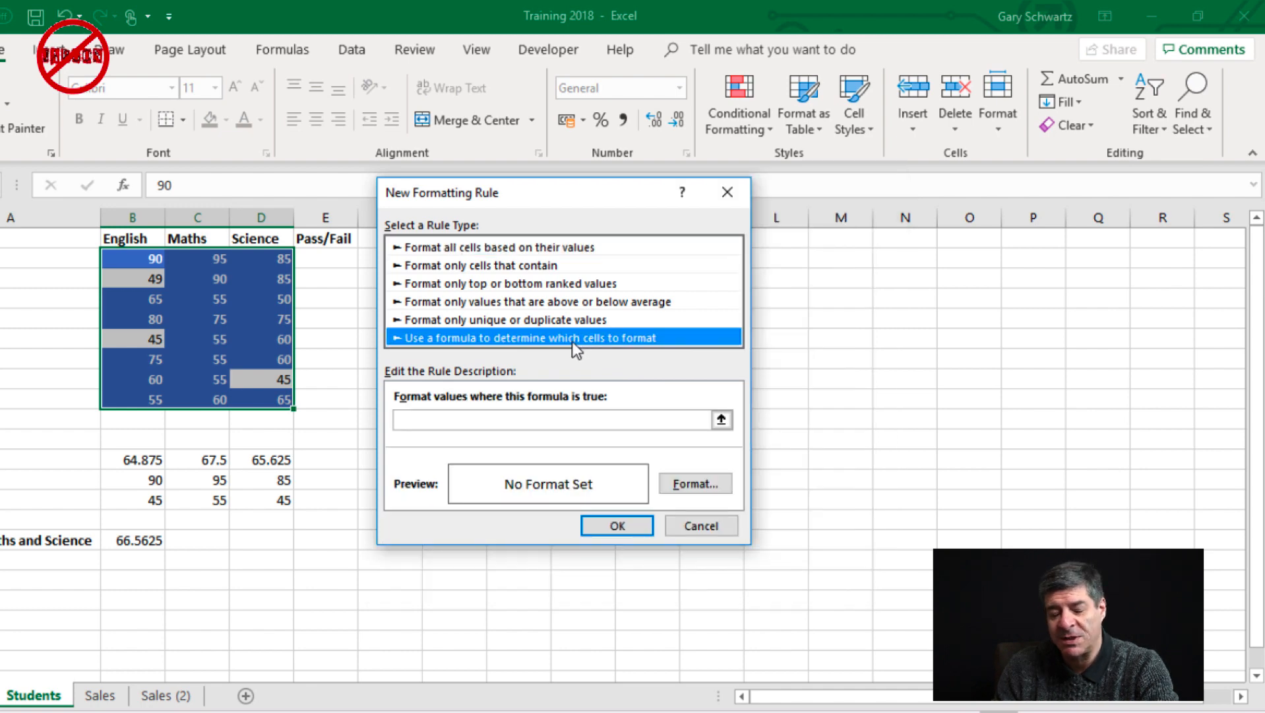
click(515, 420)
text(=)
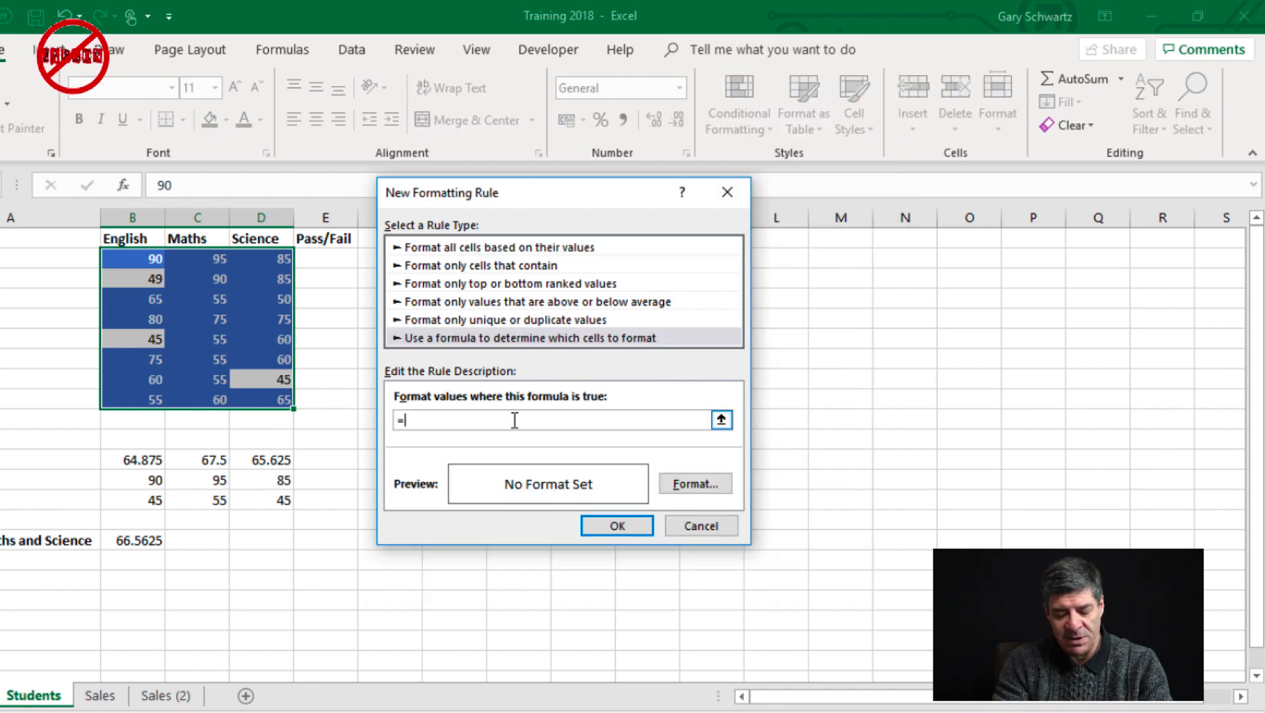
text(b2<)
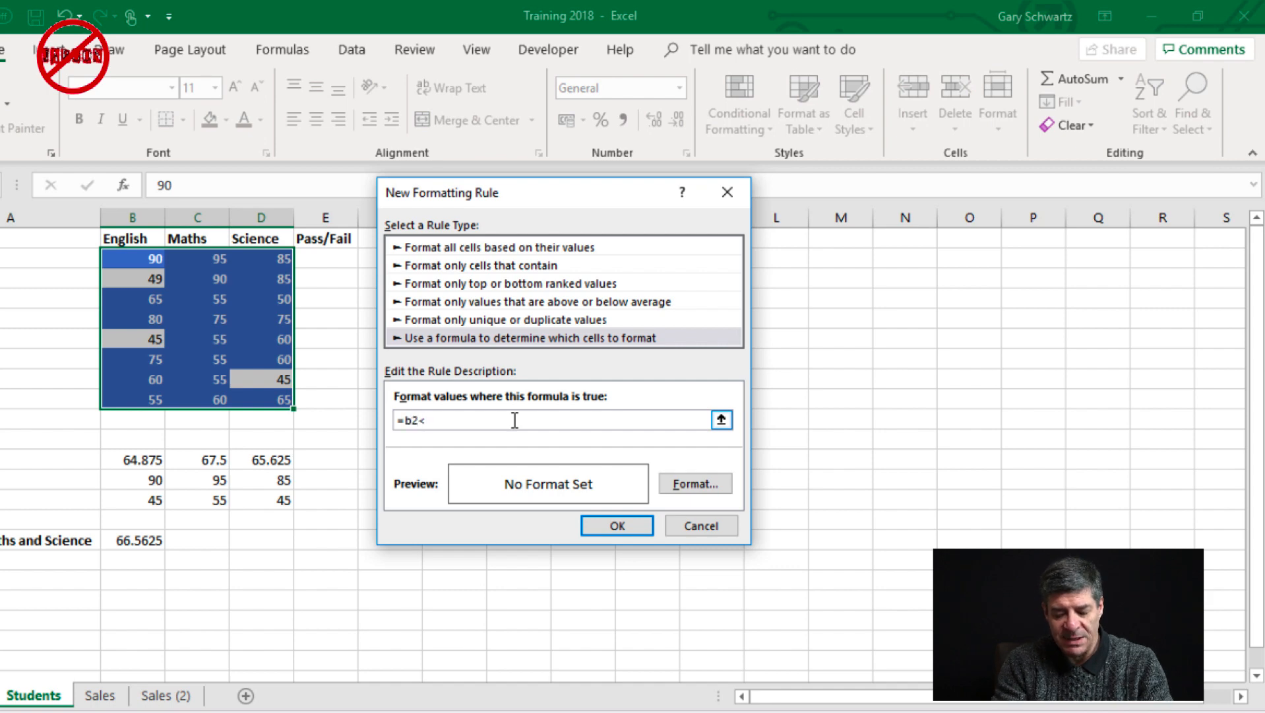
text(50)
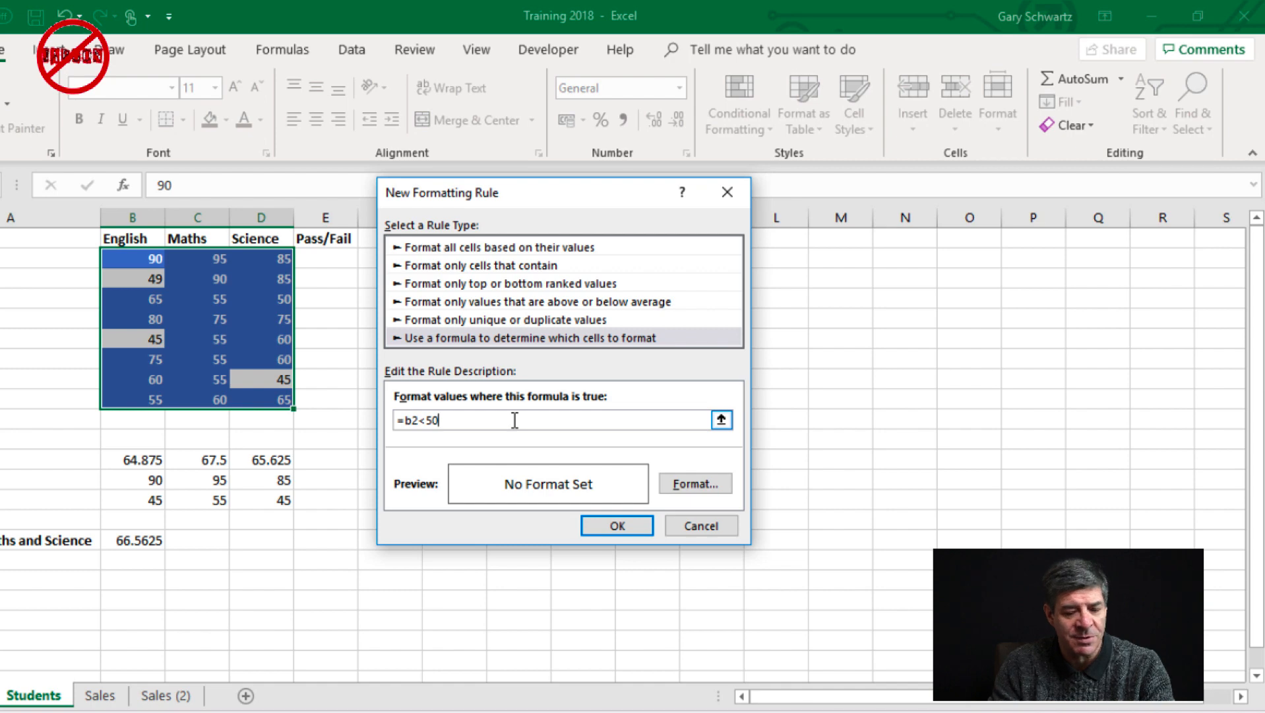
Set the format of the =b2<50 rule to a standard yellow background fill
click(690, 482)
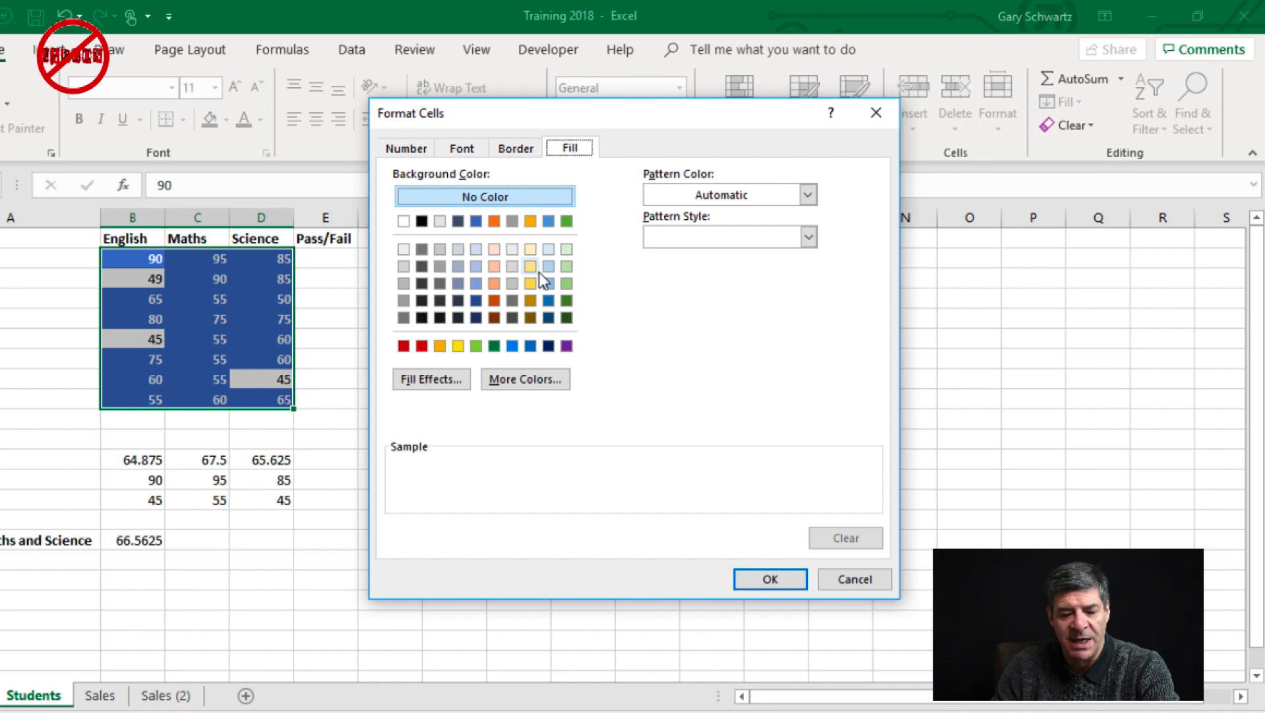
click(458, 346)
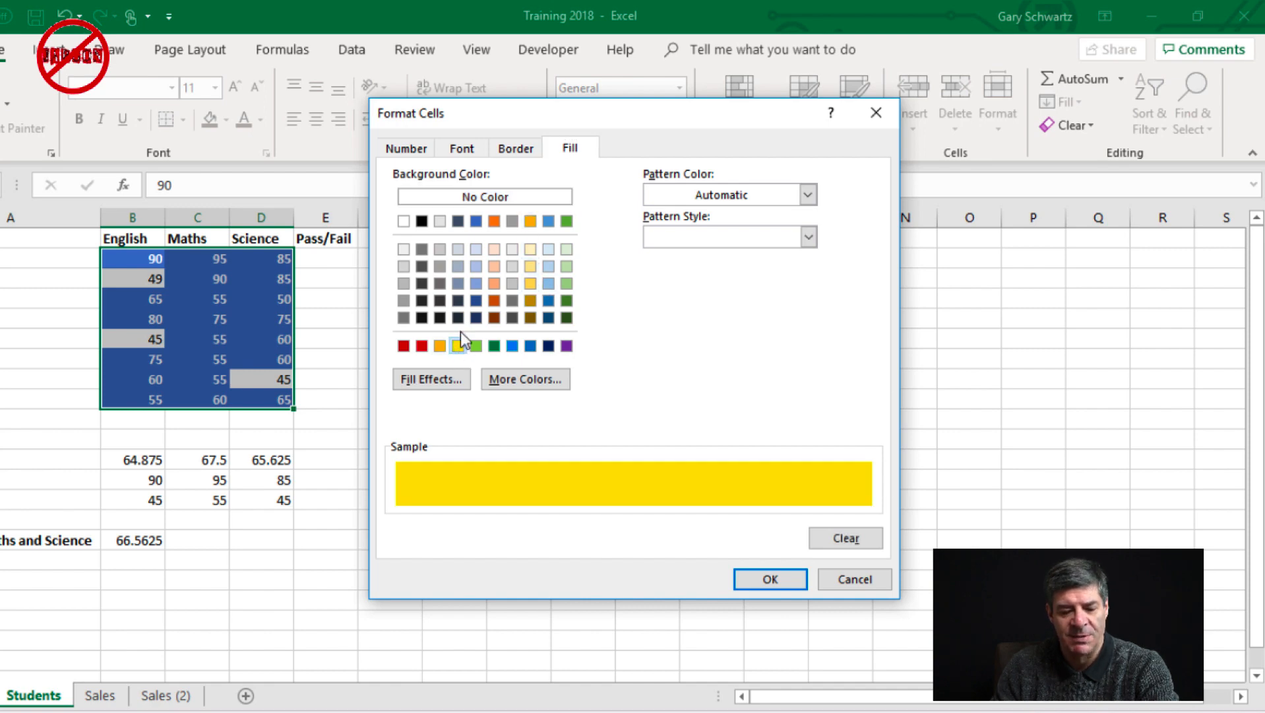
click(759, 584)
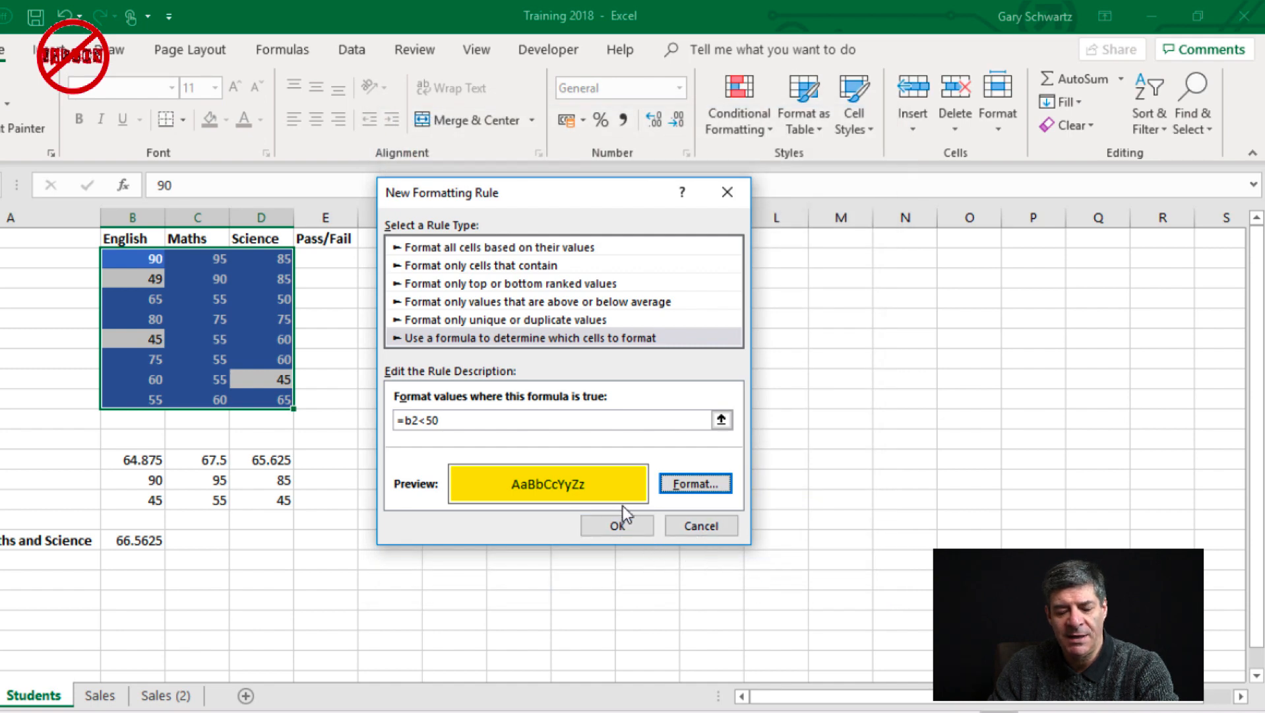
Apply the yellow rule to the scores and change the Science score in D8 to 50 to test it
click(623, 528)
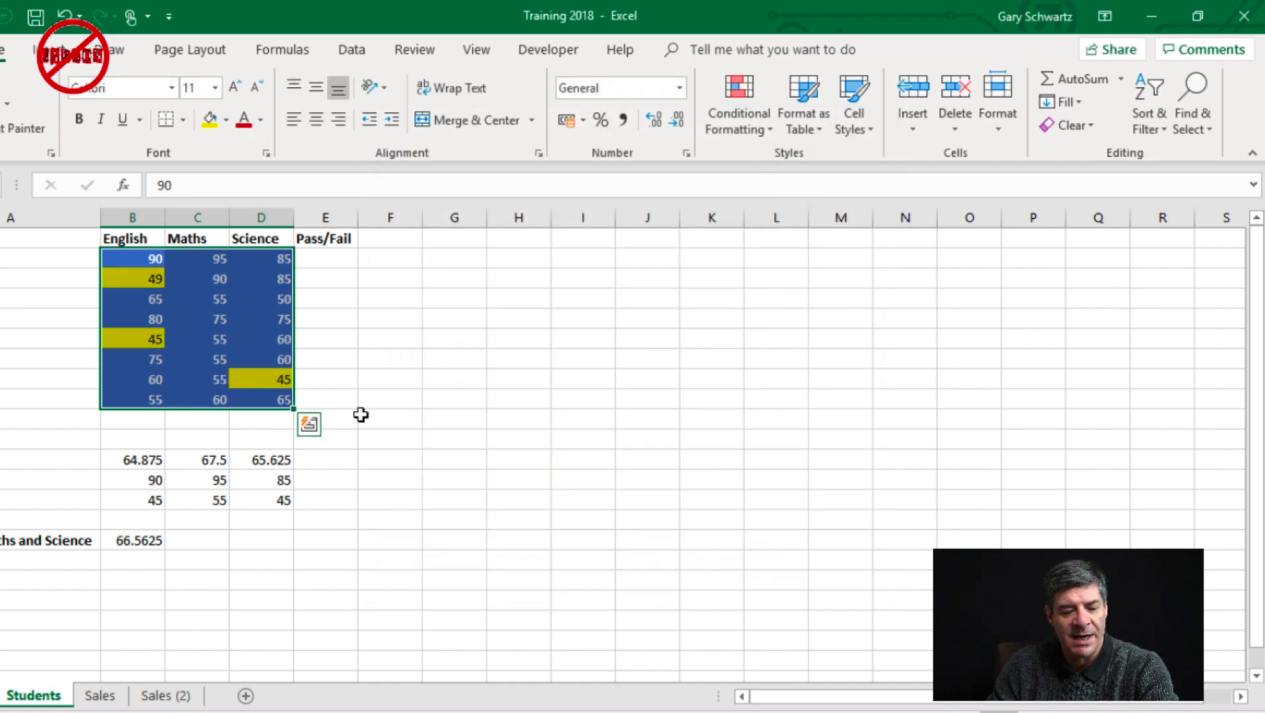
click(251, 336)
click(274, 379)
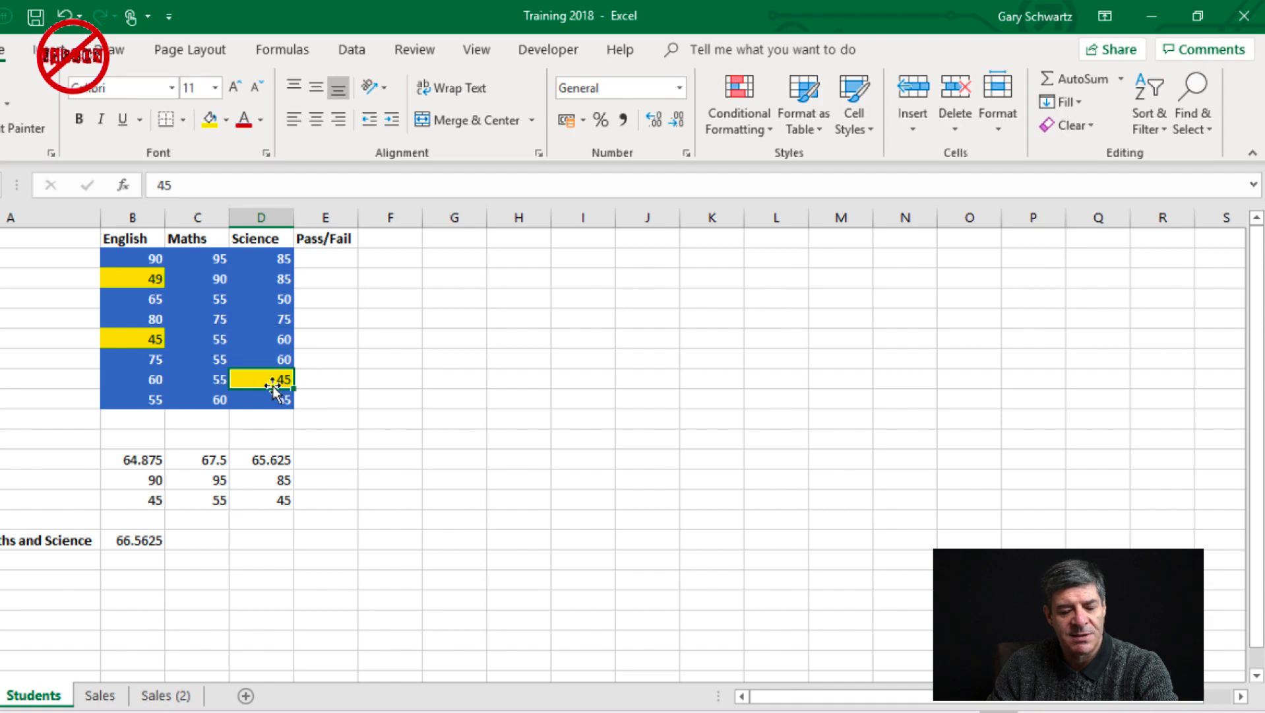
text(50)
key(Return)
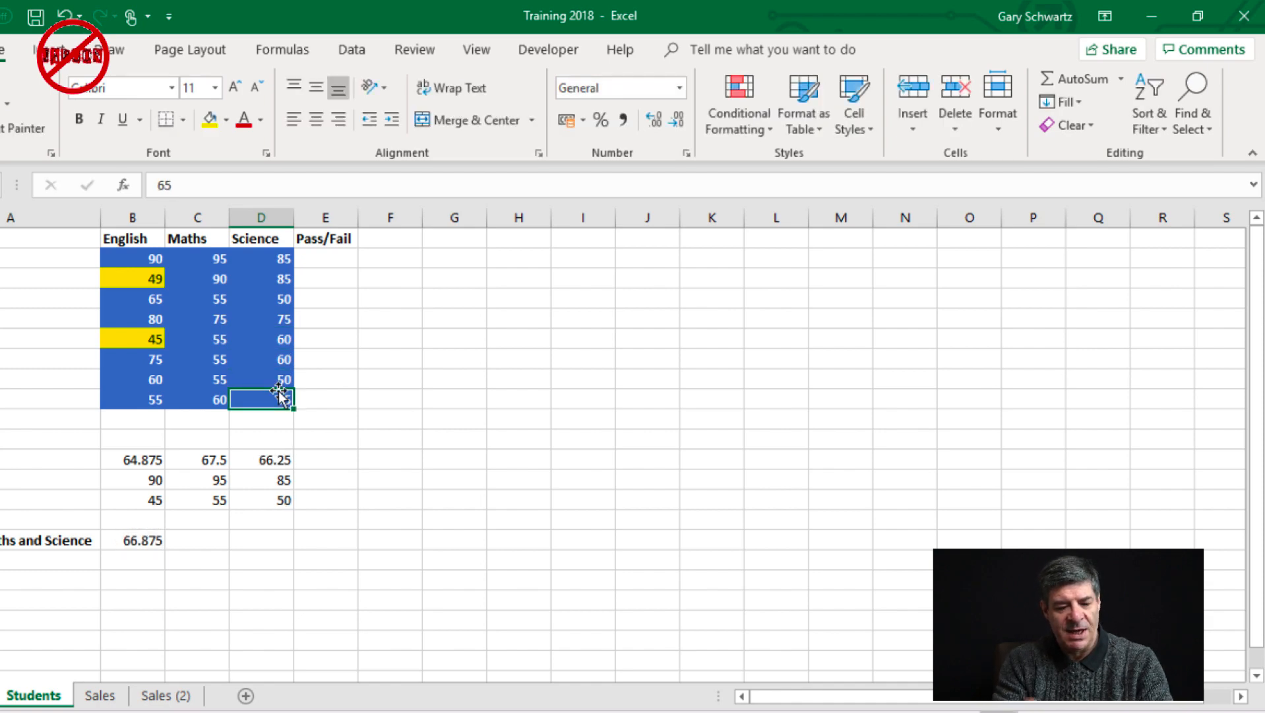
Set the Science score in D8 back to 45
click(271, 377)
text(45)
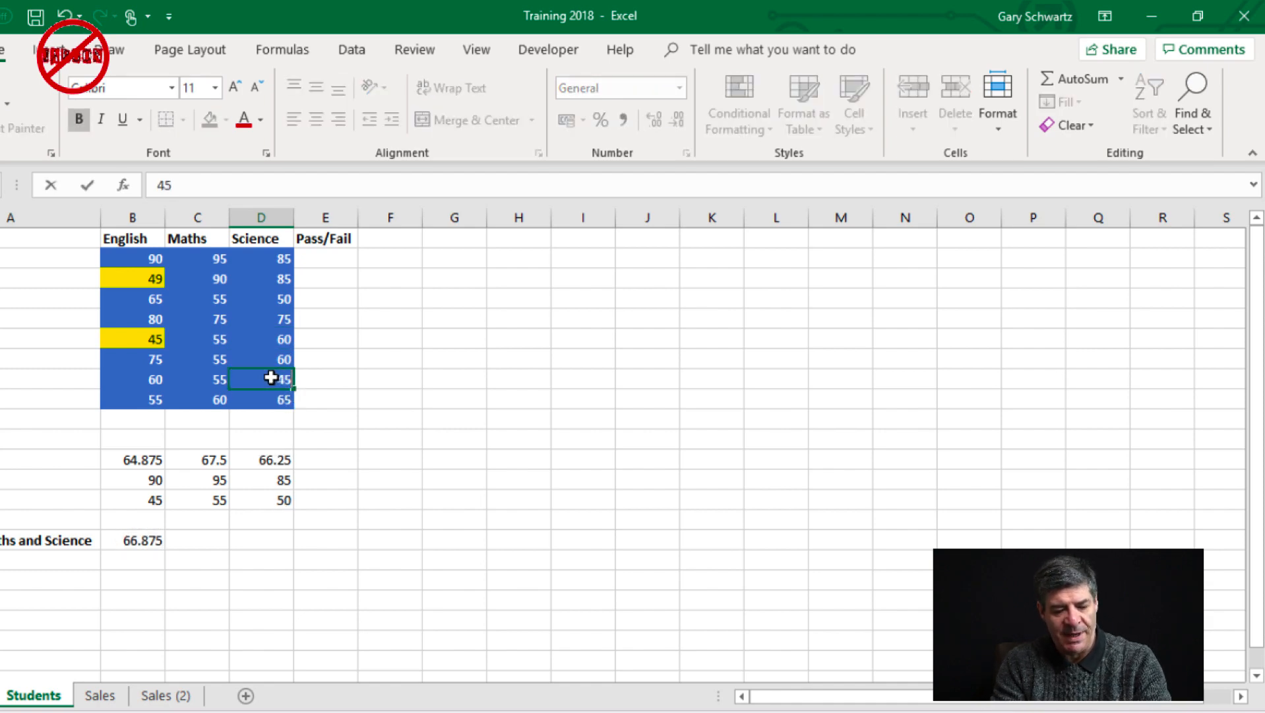
key(Return)
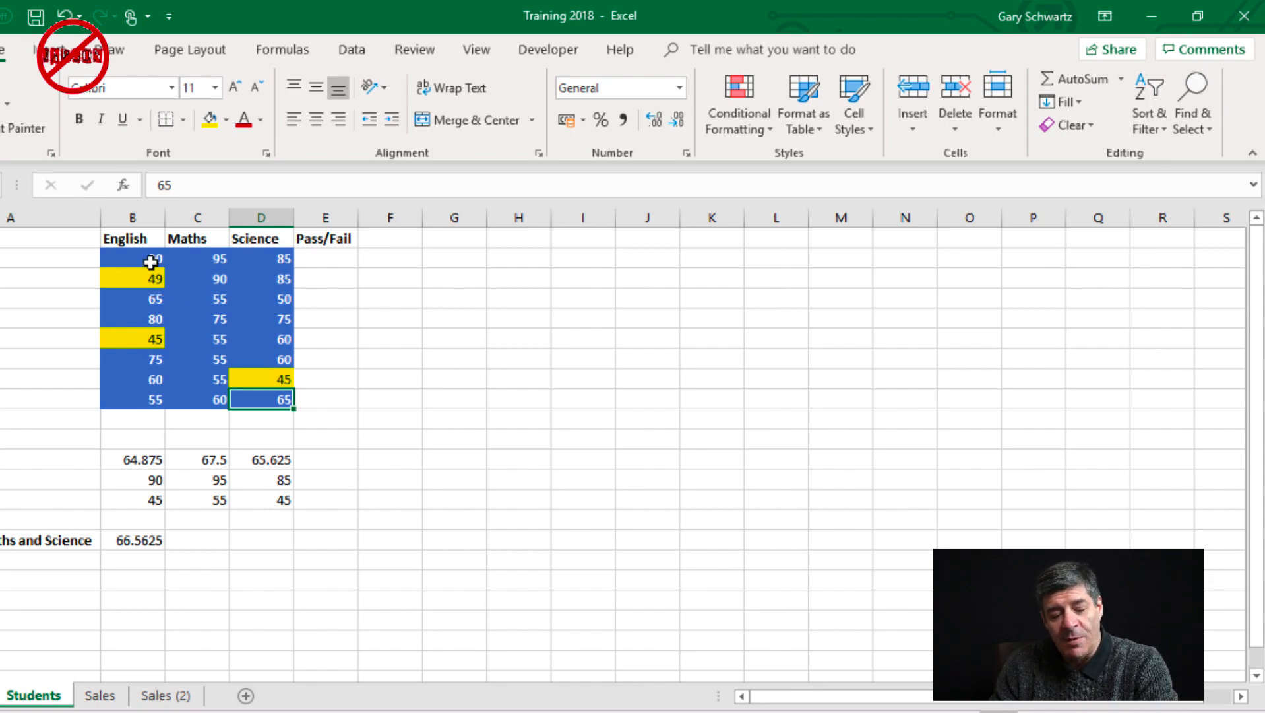
key(Return)
key(Return)
key(Return)
key(Return)
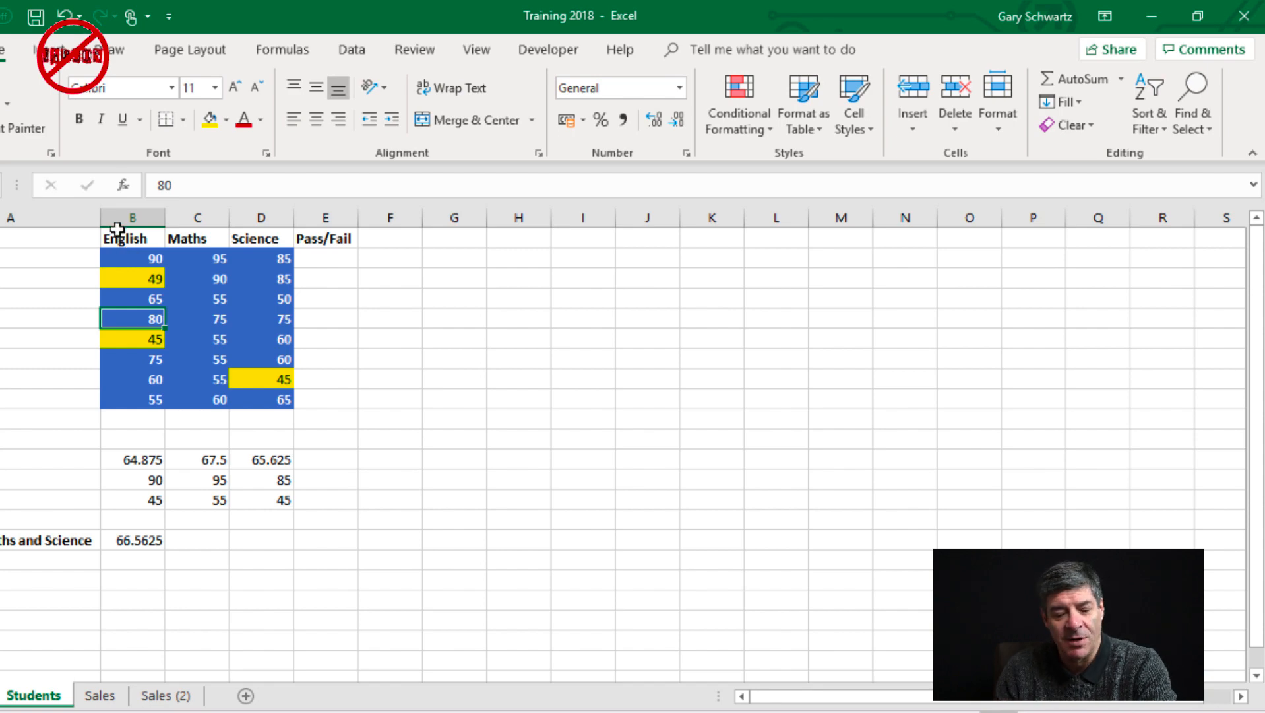
Start a formula-based conditional formatting rule for the Pass/Fail cells E2:E9
click(316, 257)
shift+click(336, 399)
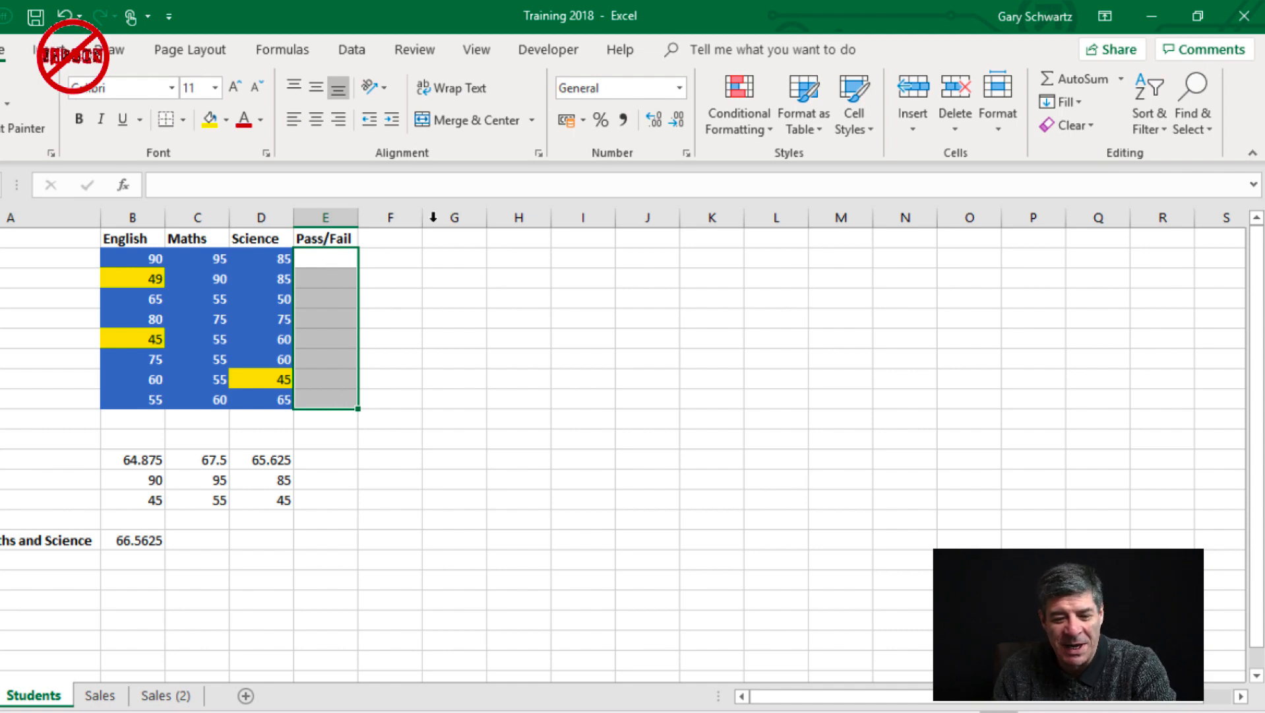
click(760, 123)
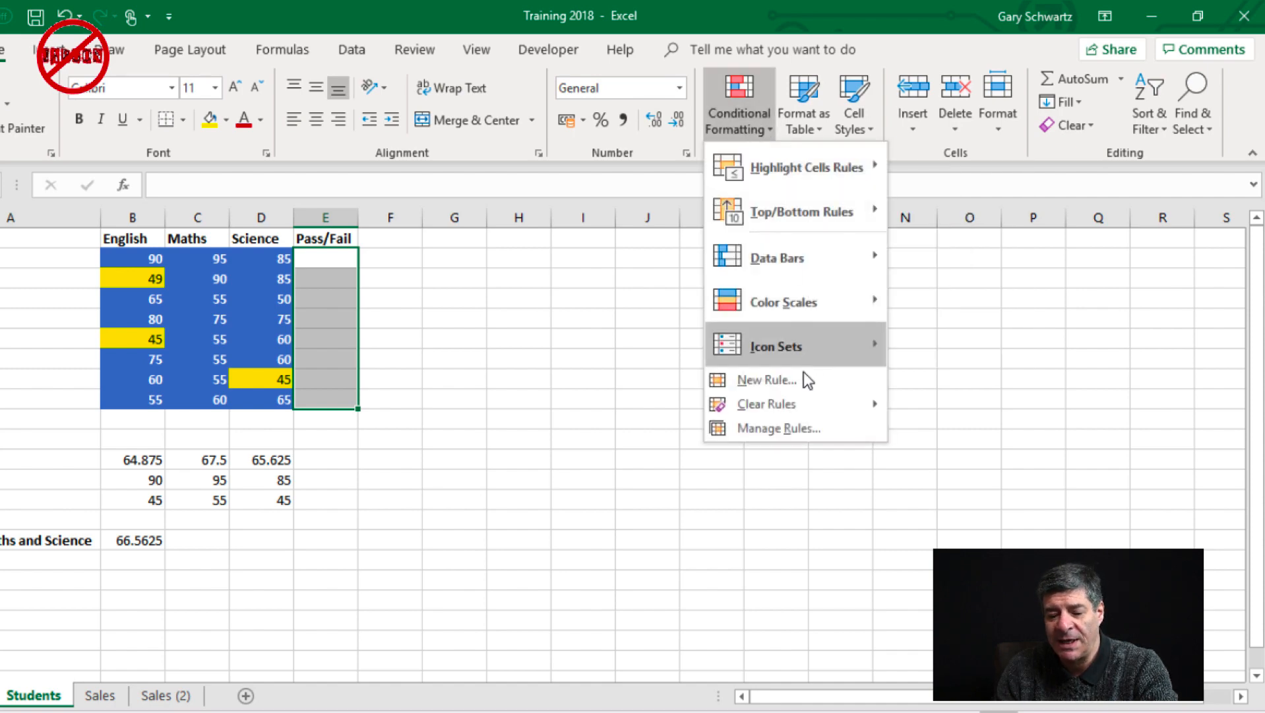
click(801, 380)
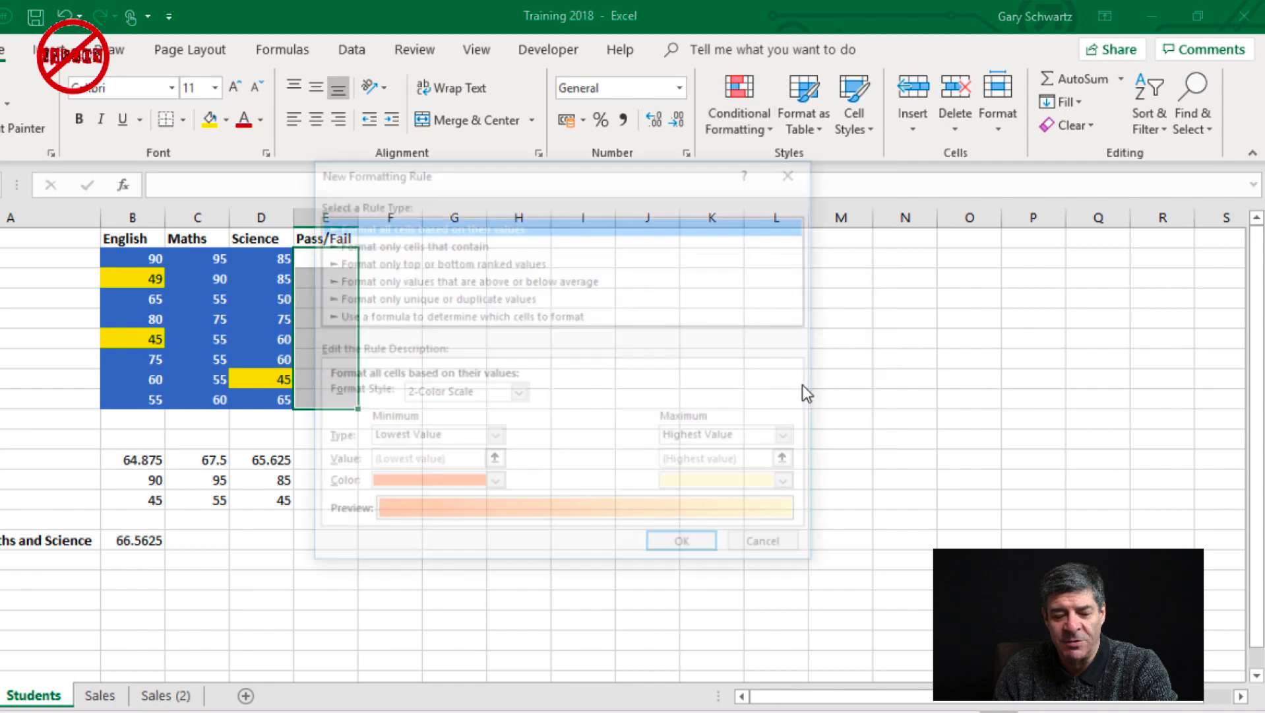
click(479, 313)
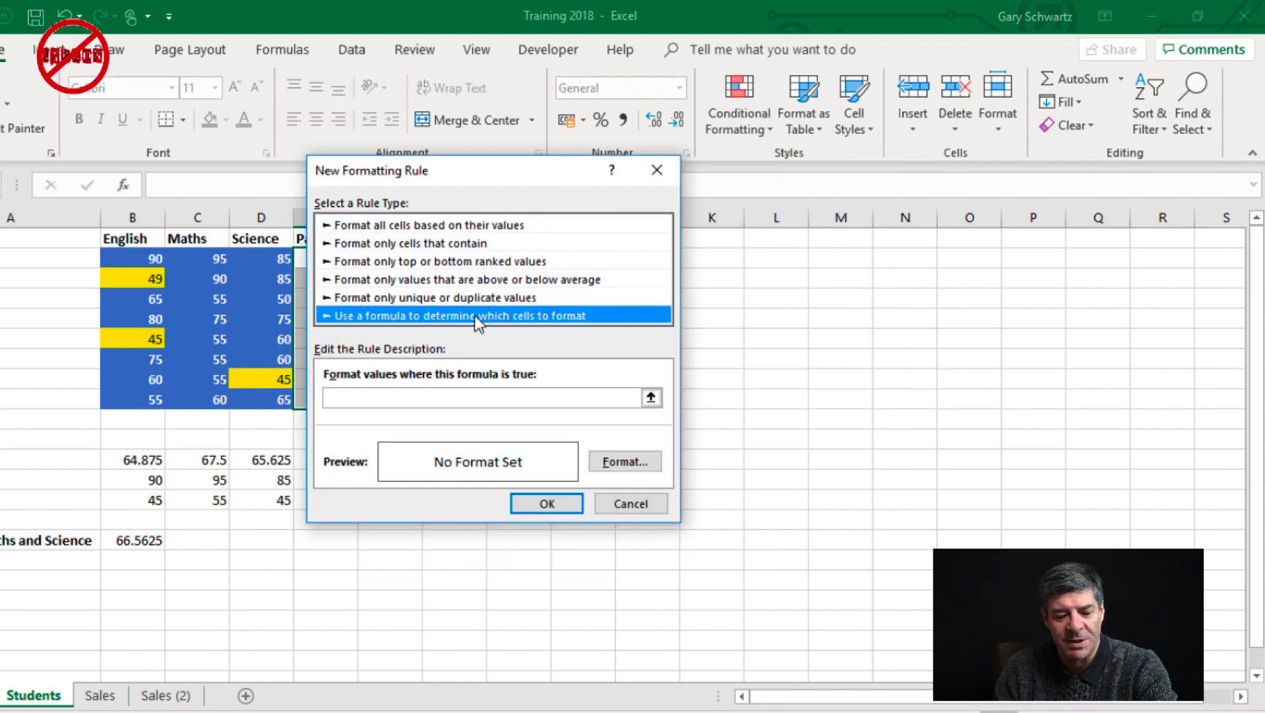
click(480, 396)
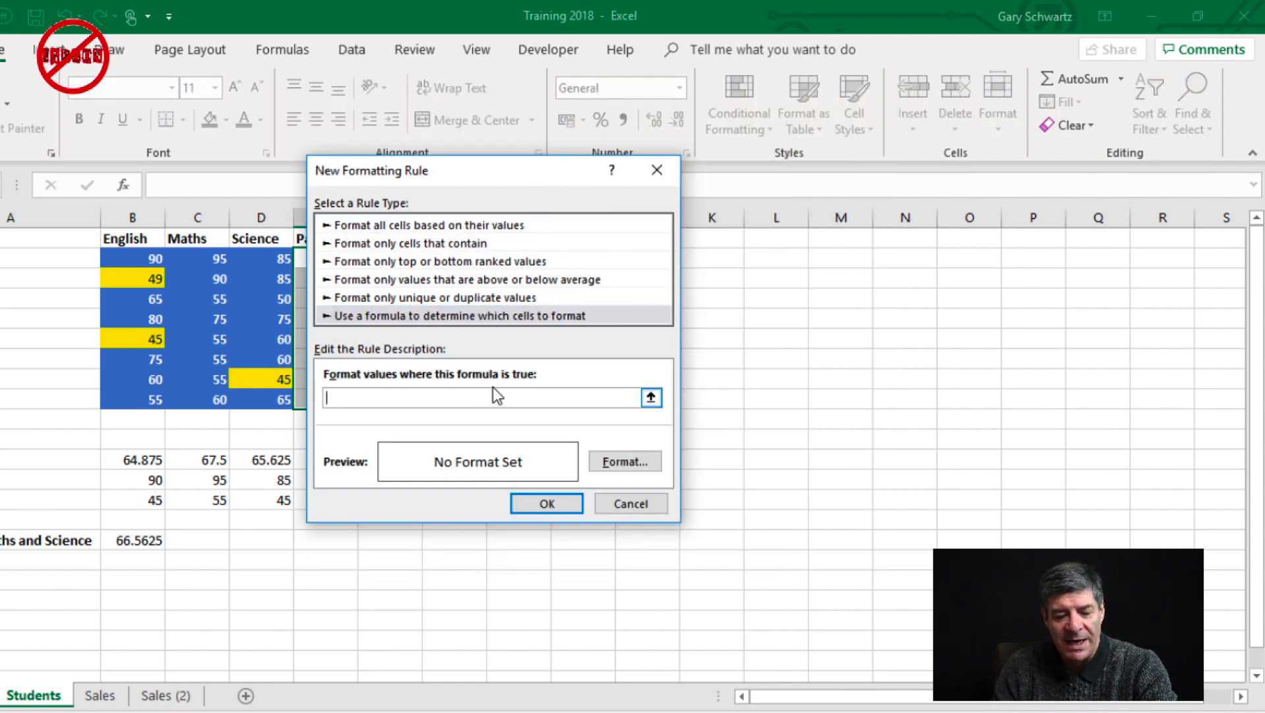
Set the Pass/Fail rule's formula to =and(b2>=50,c2>=50,d2>=50)
text(=)
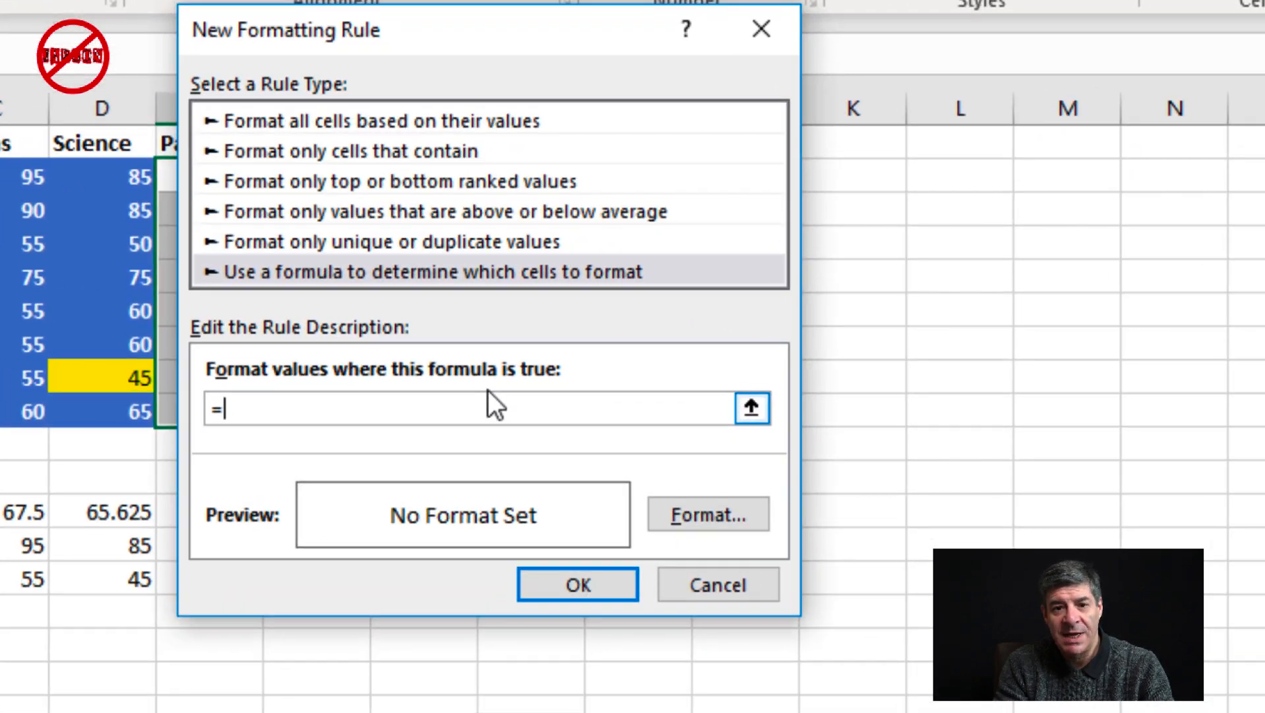
text(and()
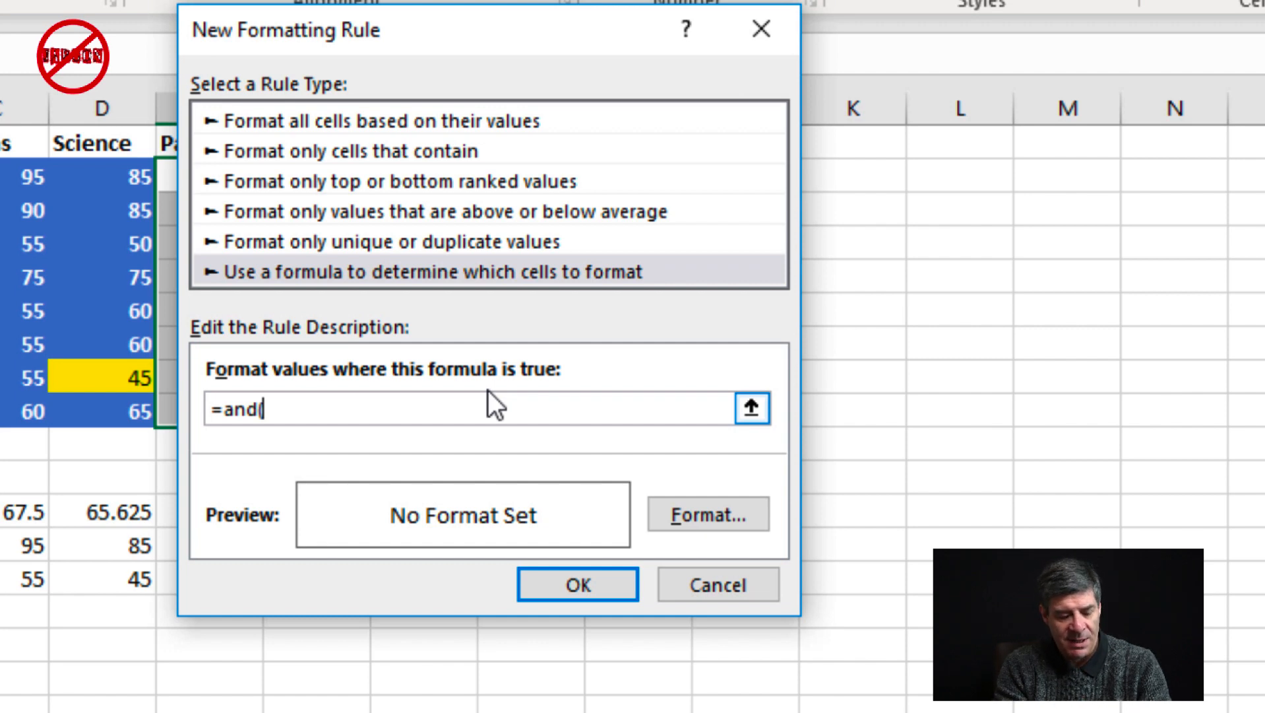
text(b2>)
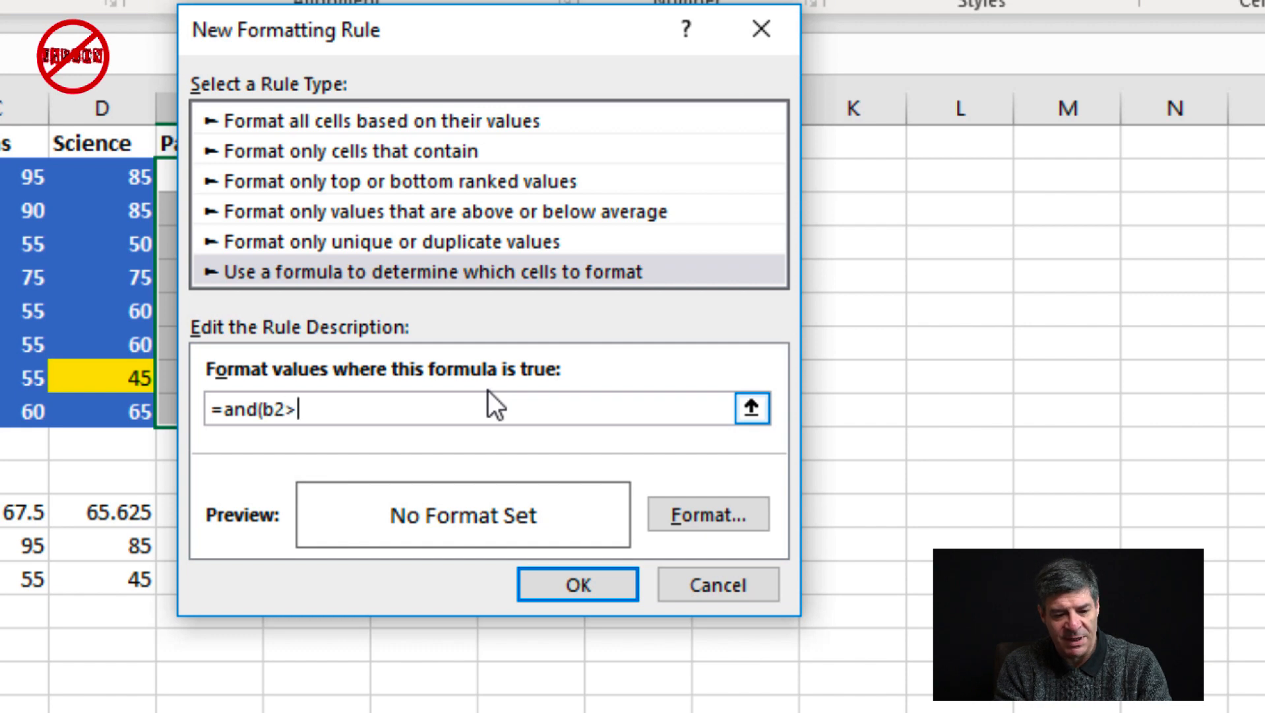
text(=50,)
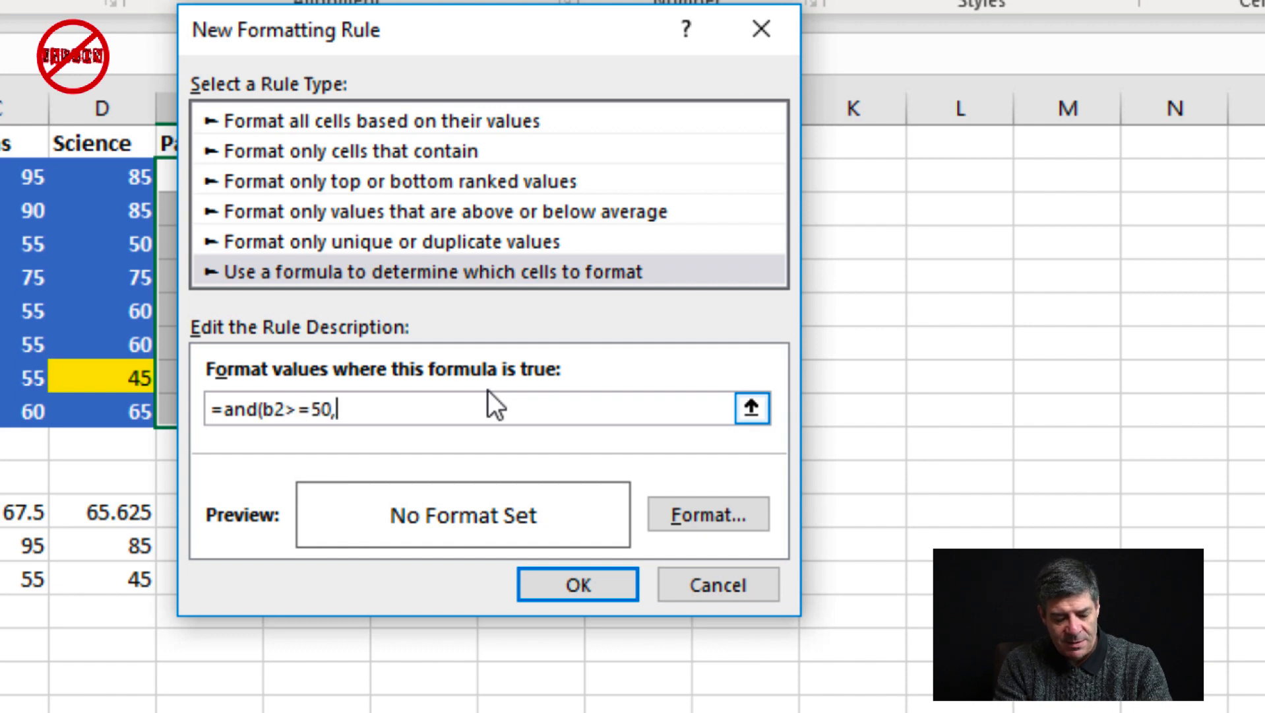
text(c2)
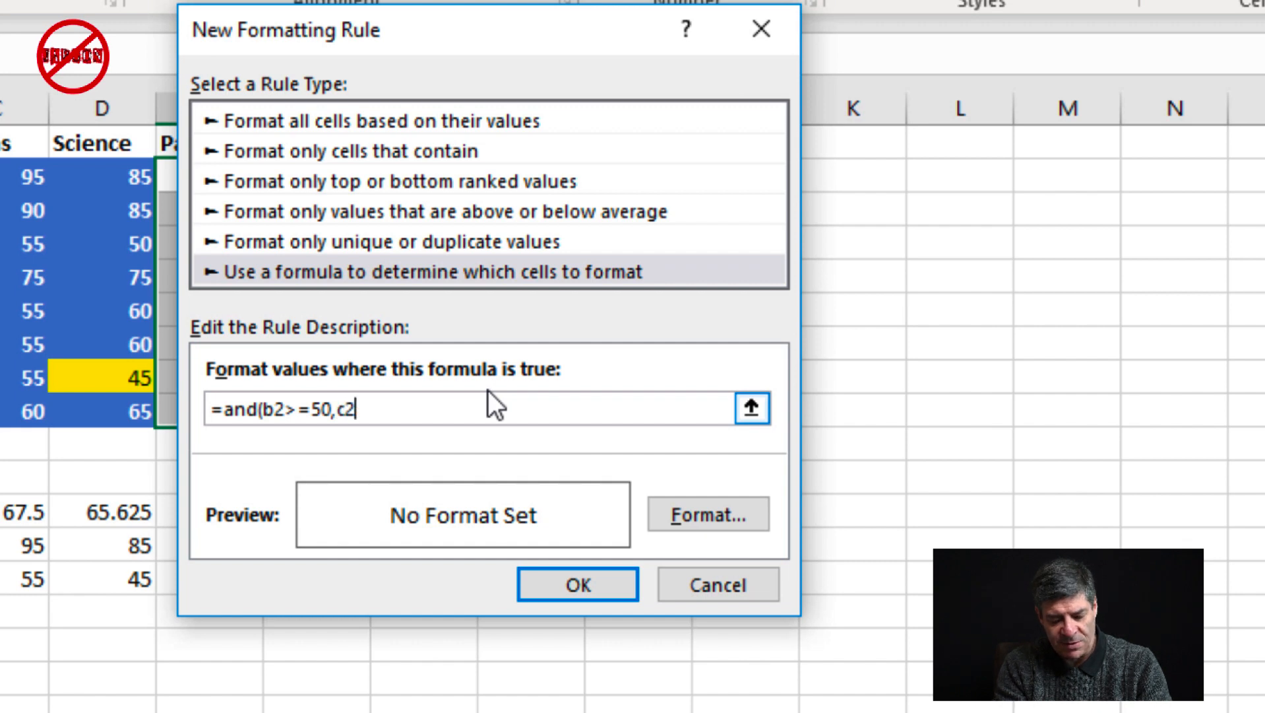
text(>=50,)
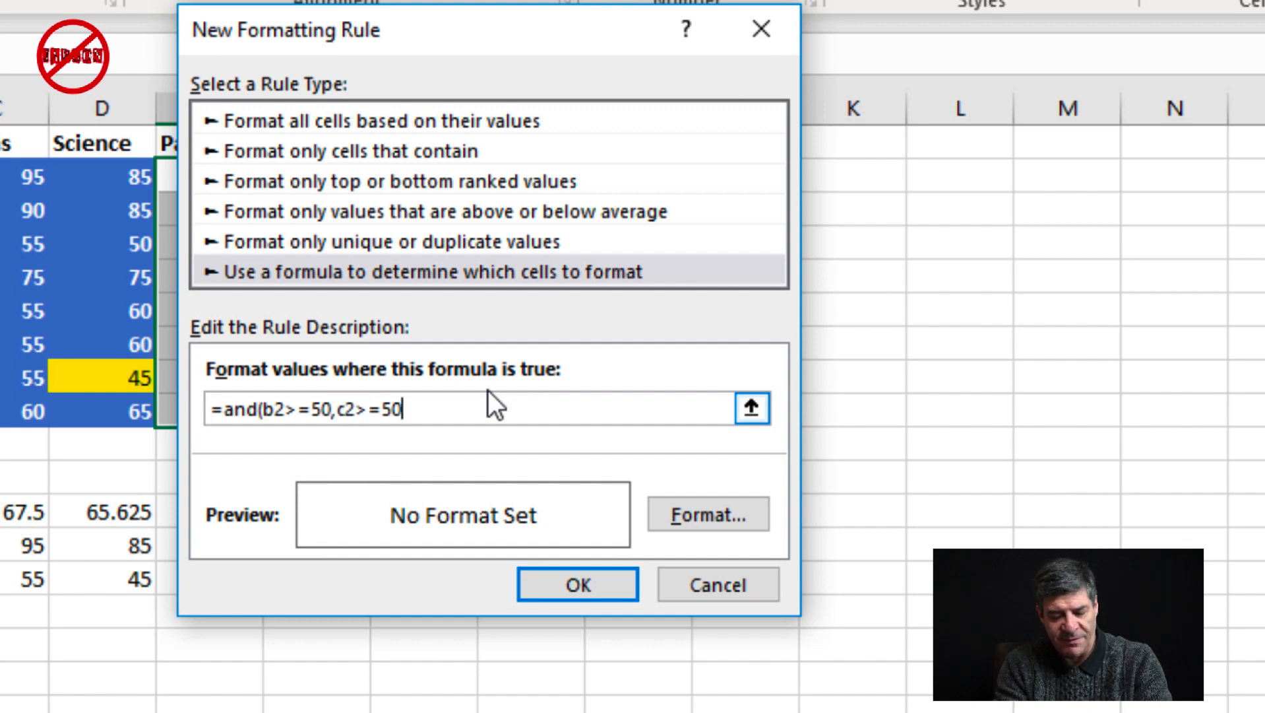
text(d2>=)
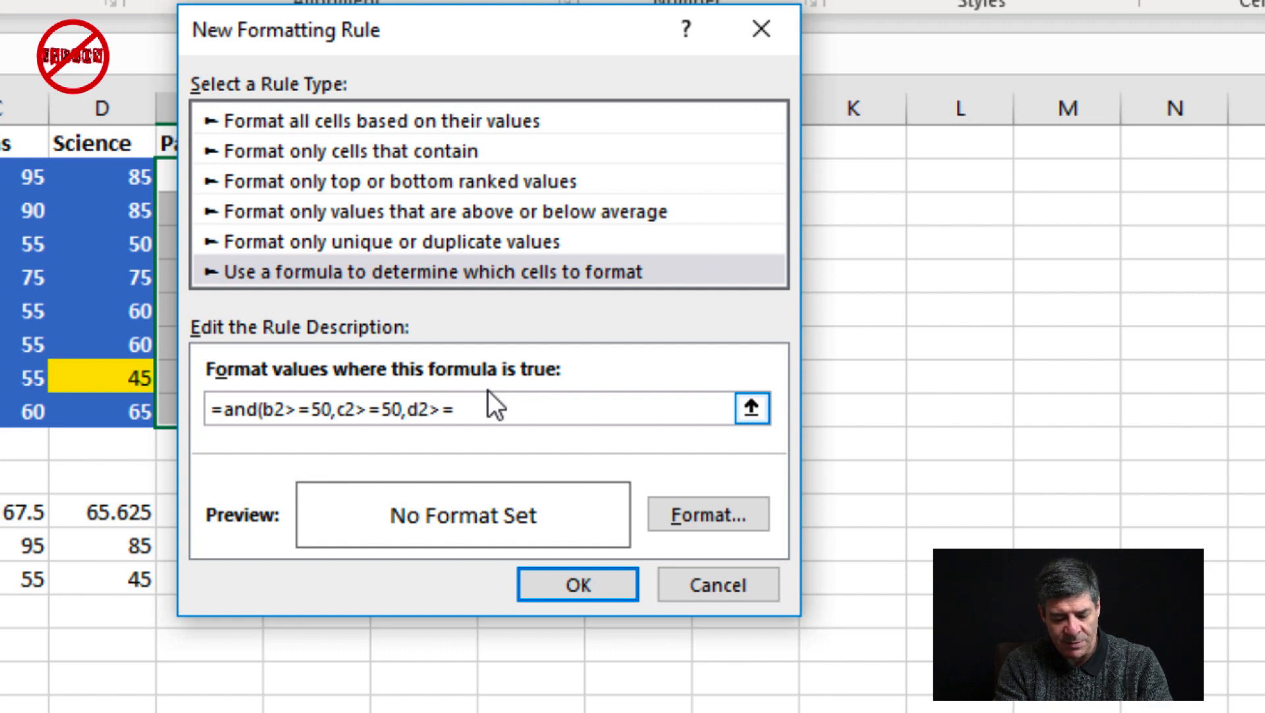
text(50))
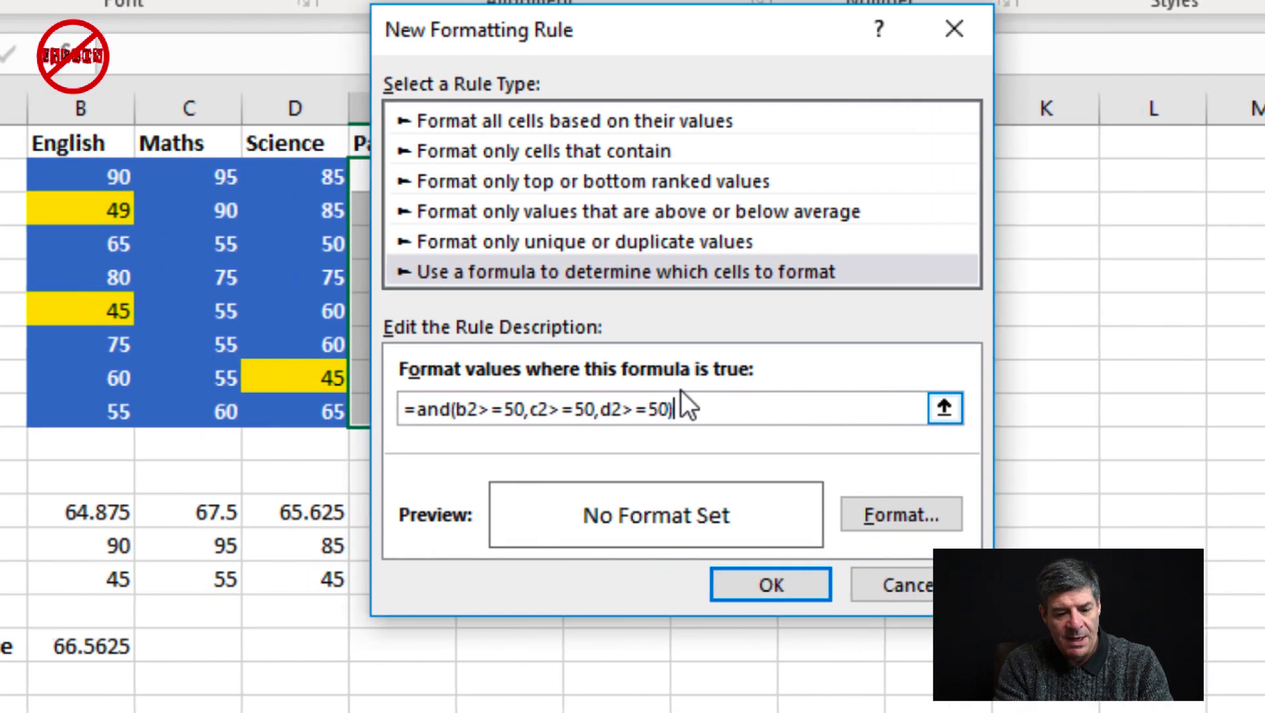
drag(729, 34, 826, 48)
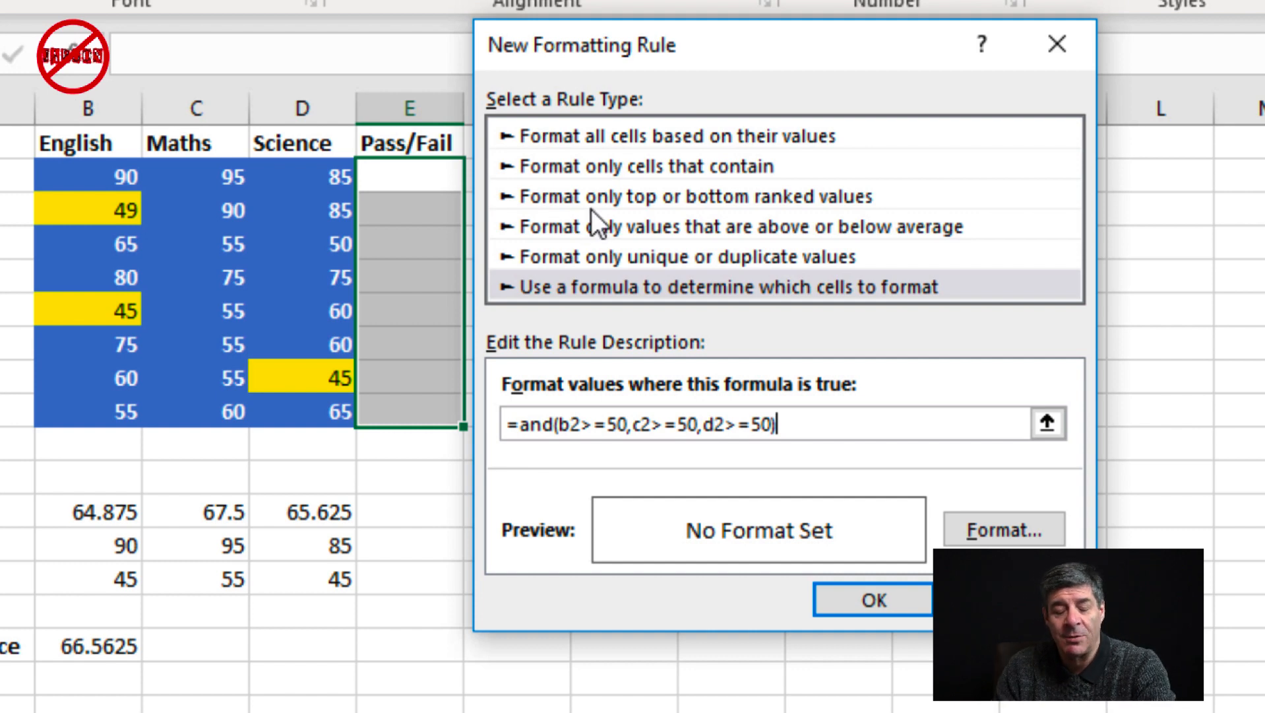
Give the Pass/Fail rule a dark blue theme fill, leaving the font colour automatic, and apply it to E2:E9
click(1048, 530)
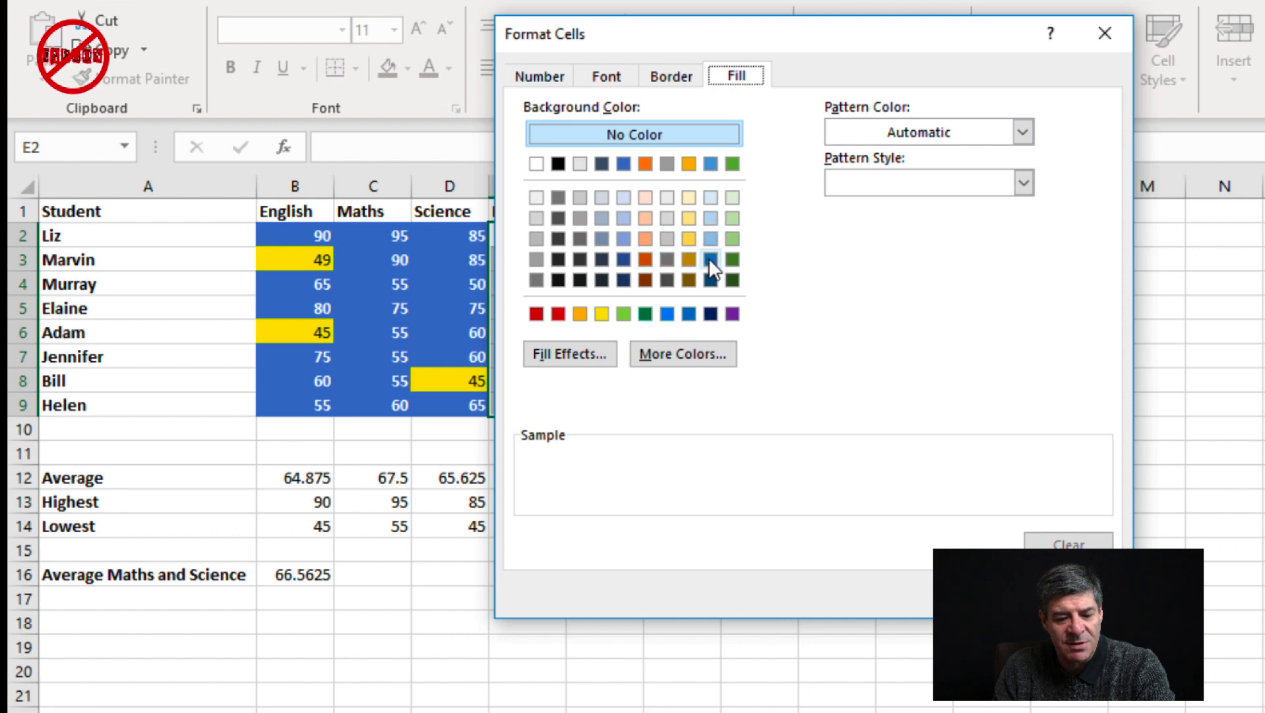
click(623, 259)
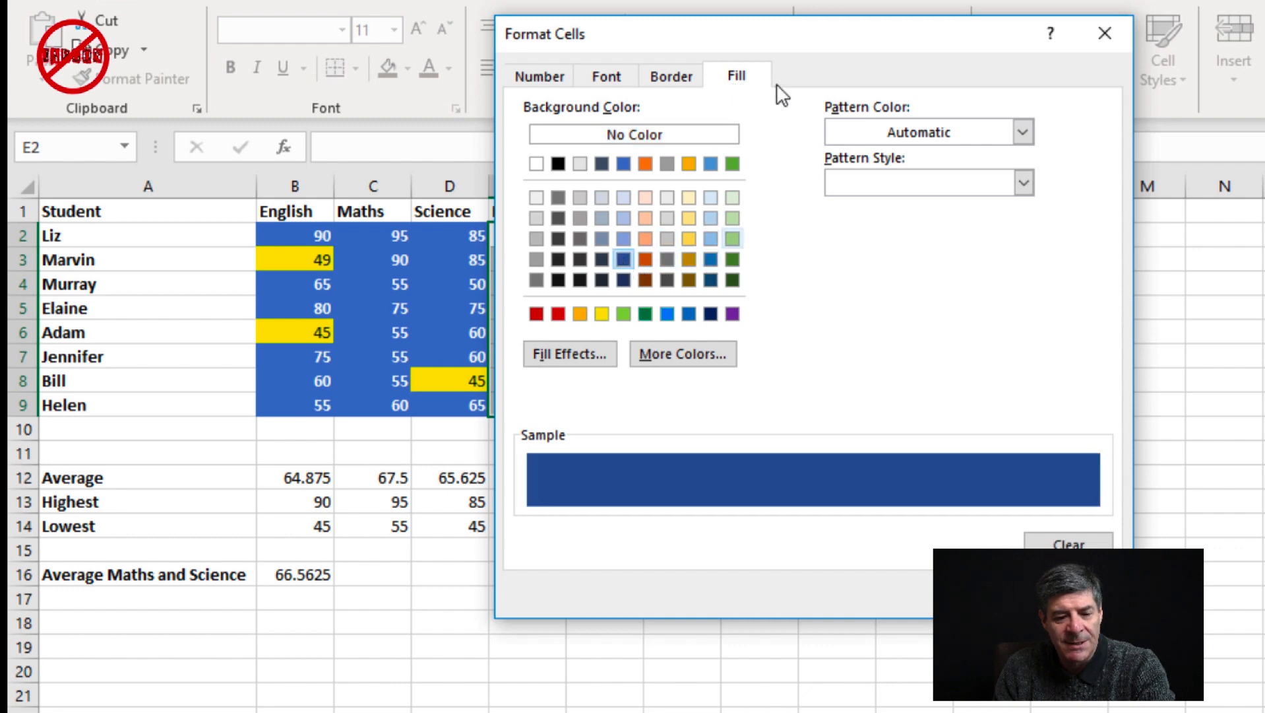
click(599, 78)
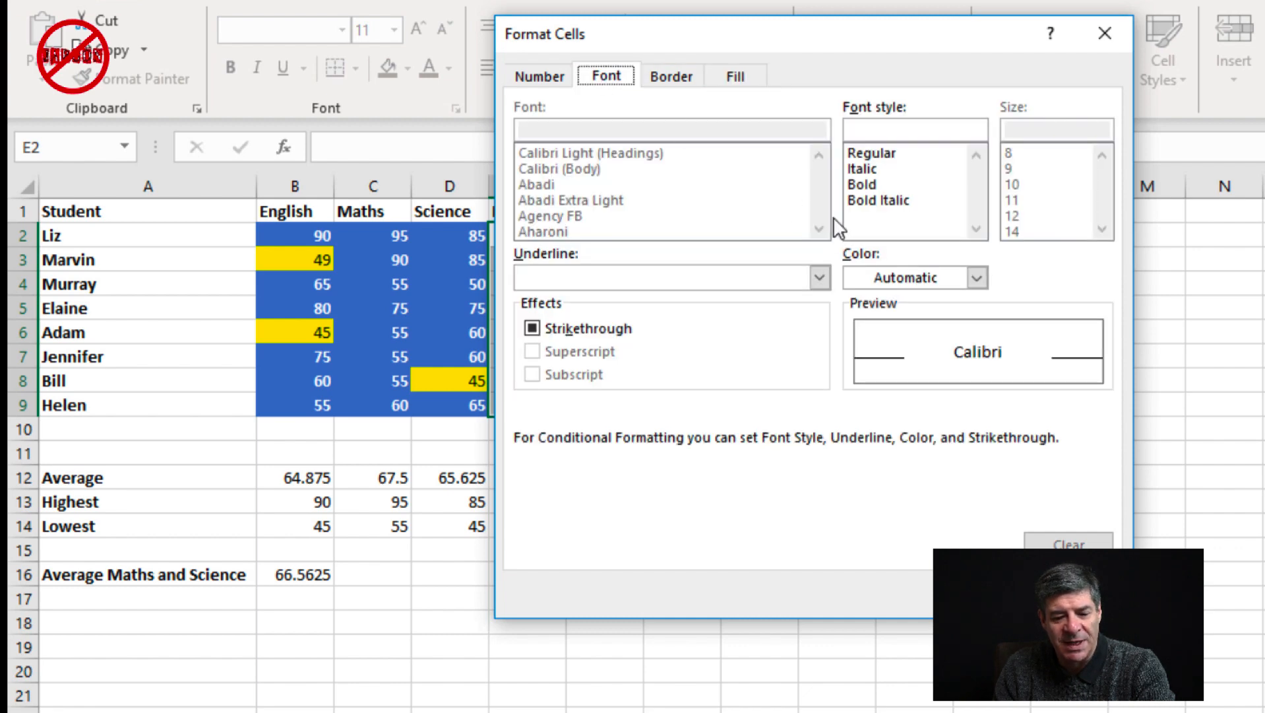
click(886, 275)
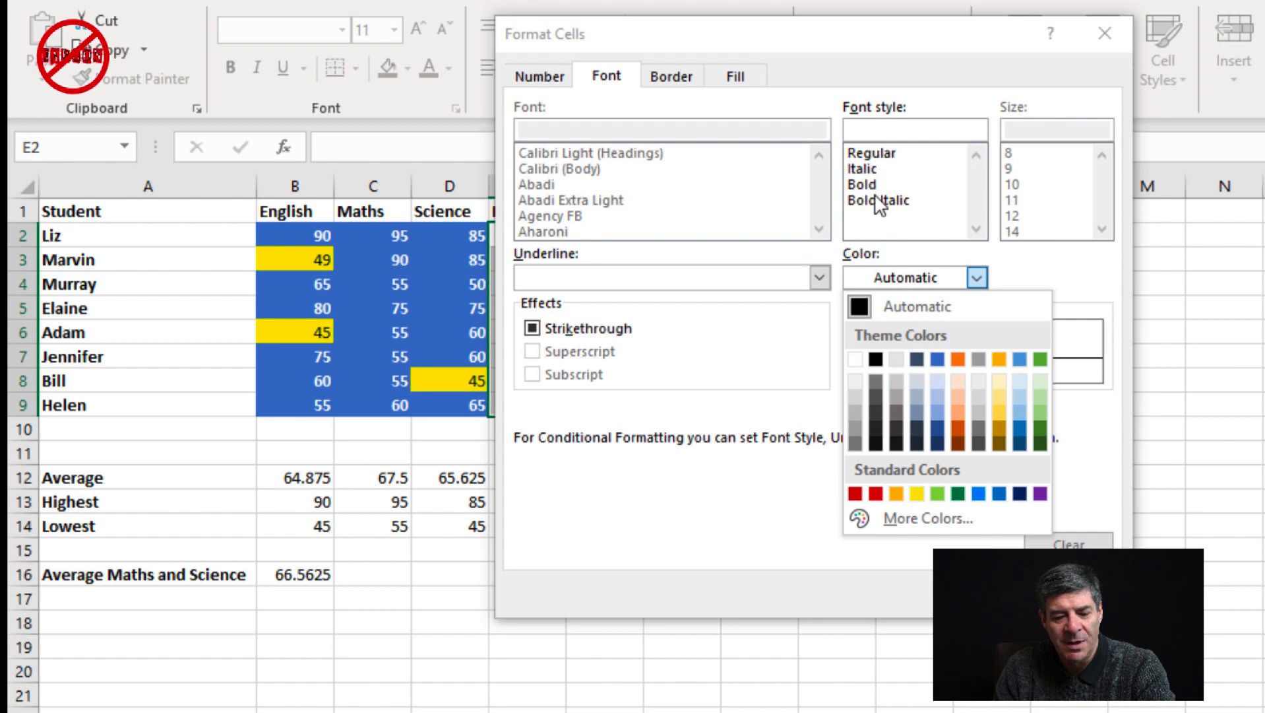
click(951, 279)
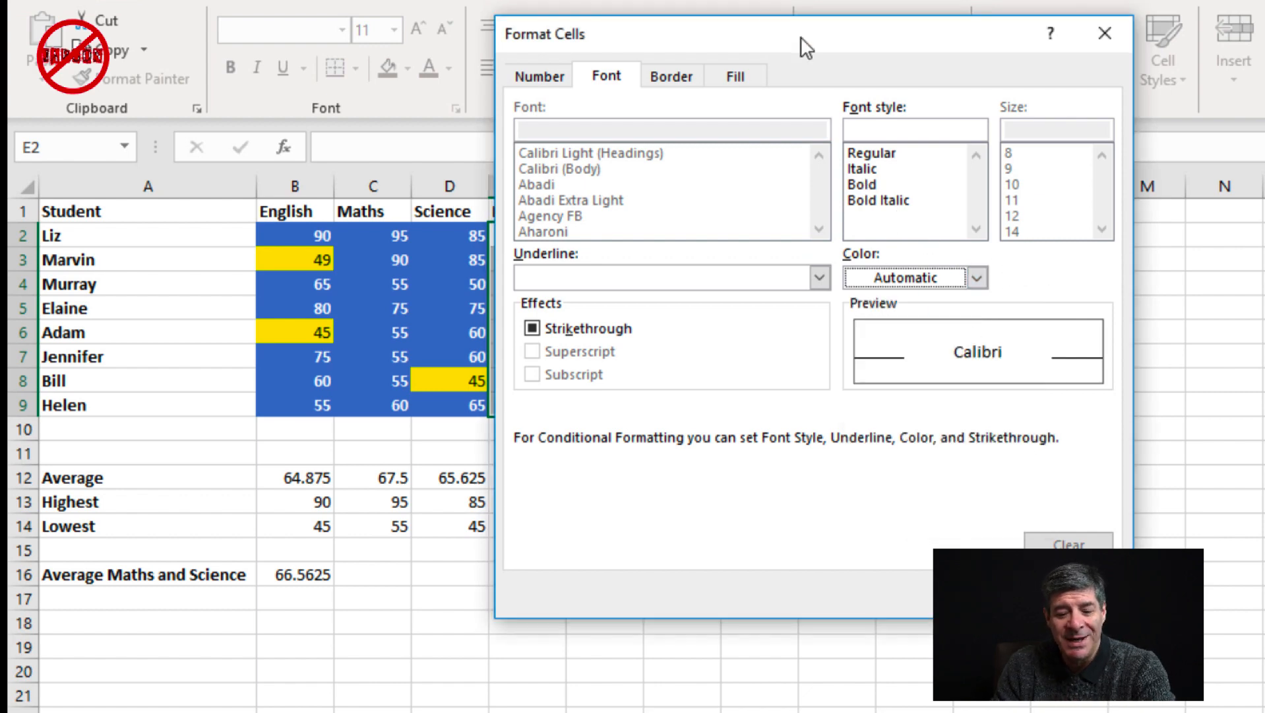
click(734, 78)
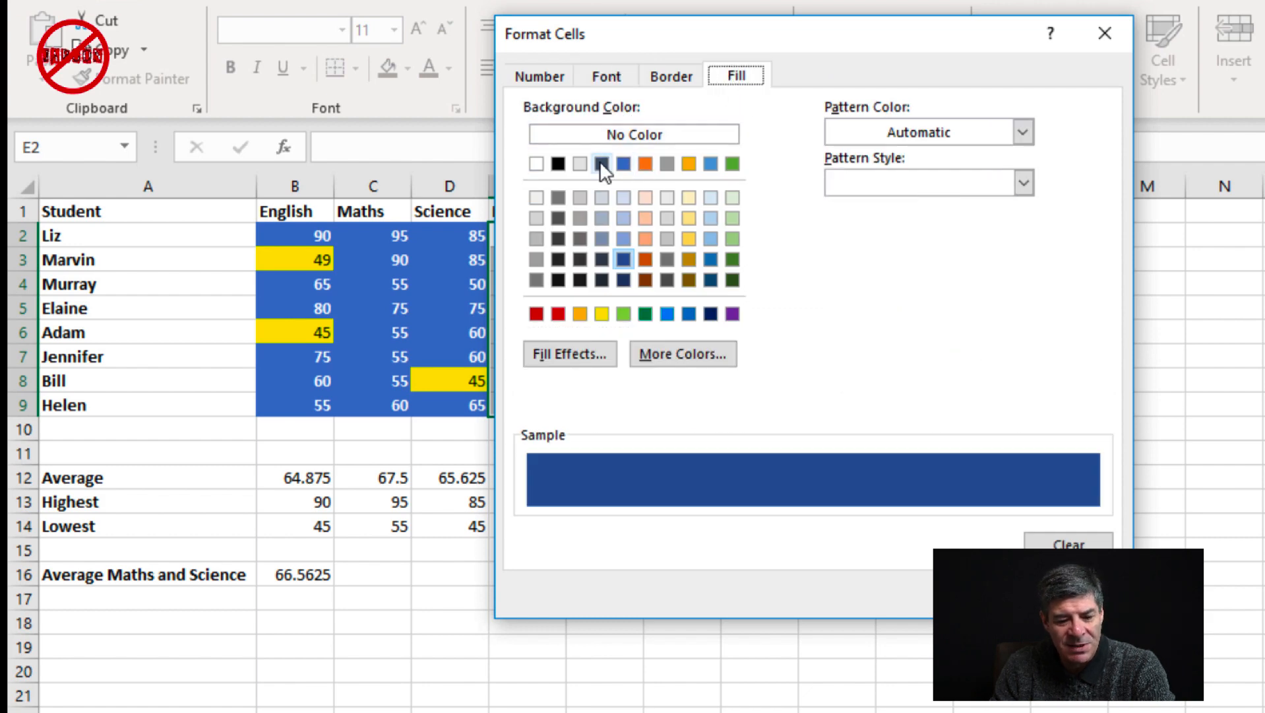
click(979, 594)
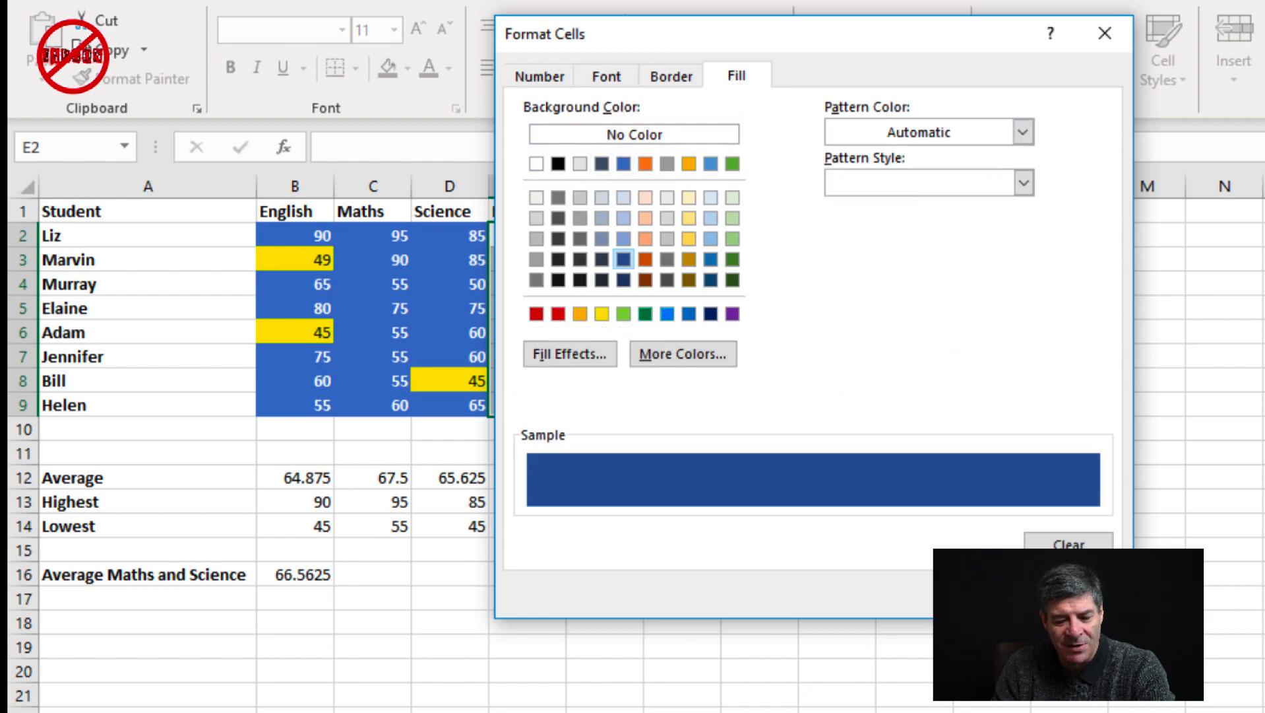
click(880, 541)
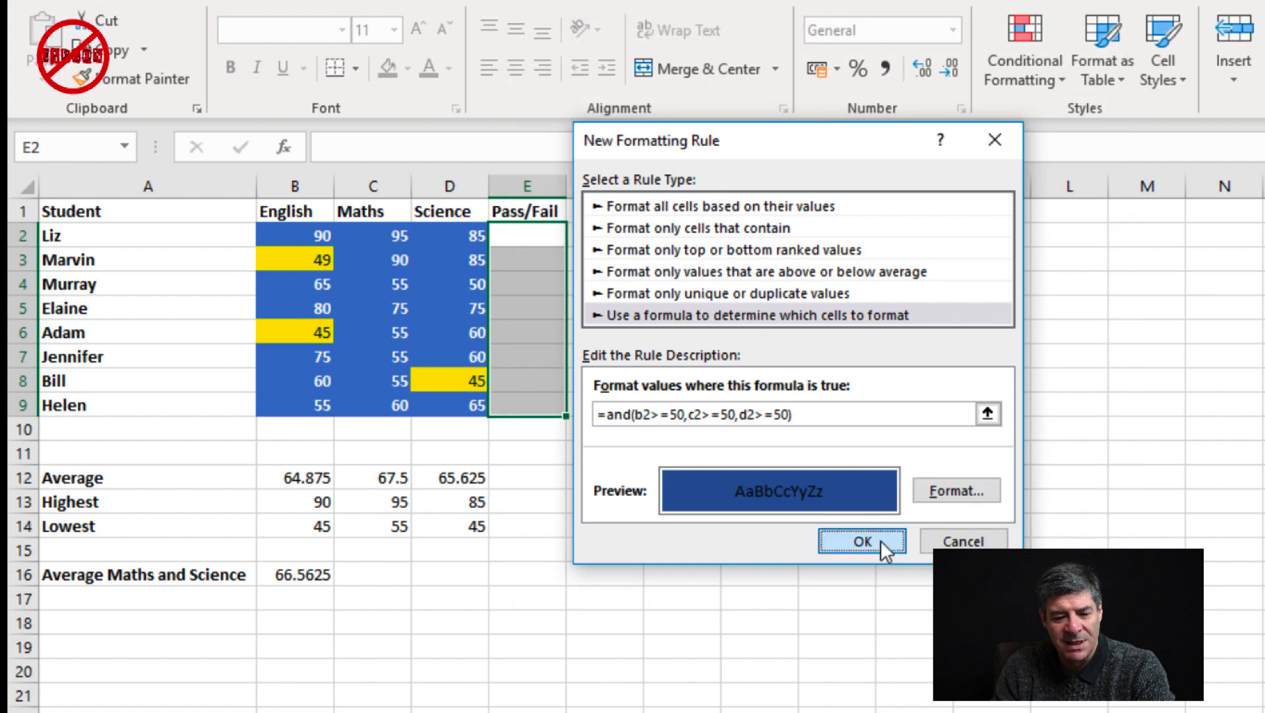
click(551, 322)
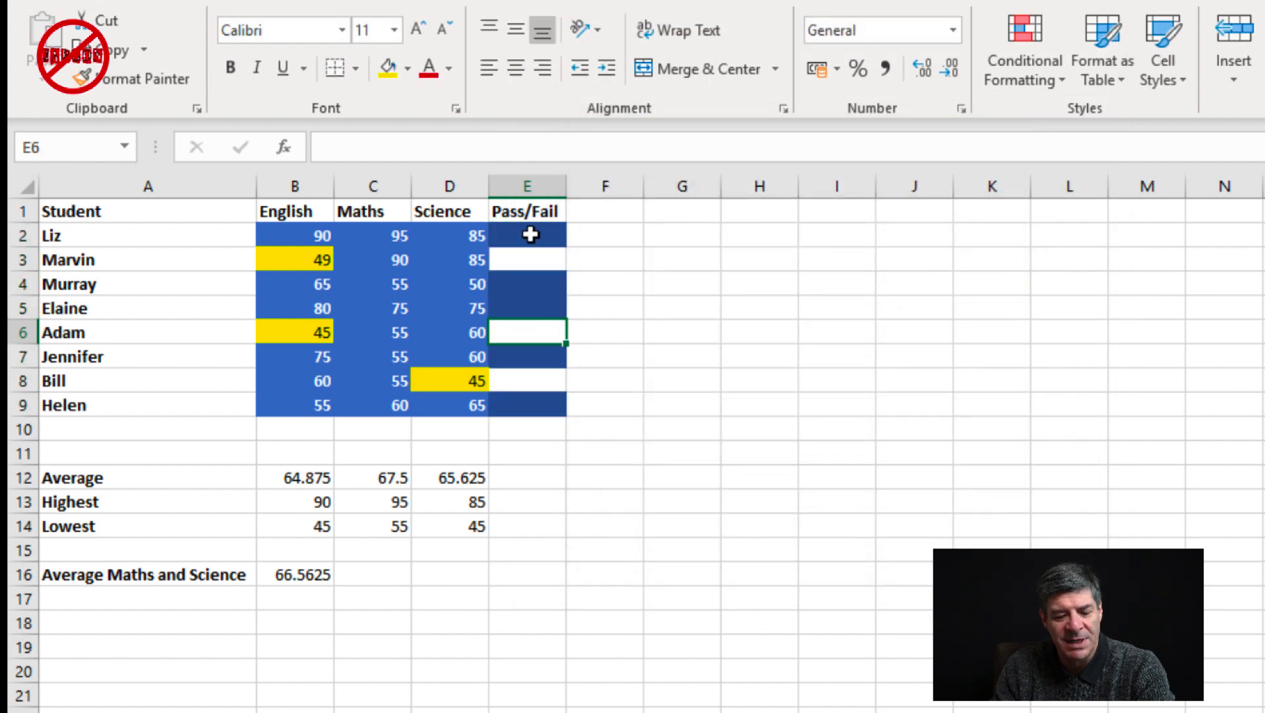
click(555, 285)
right_click(549, 247)
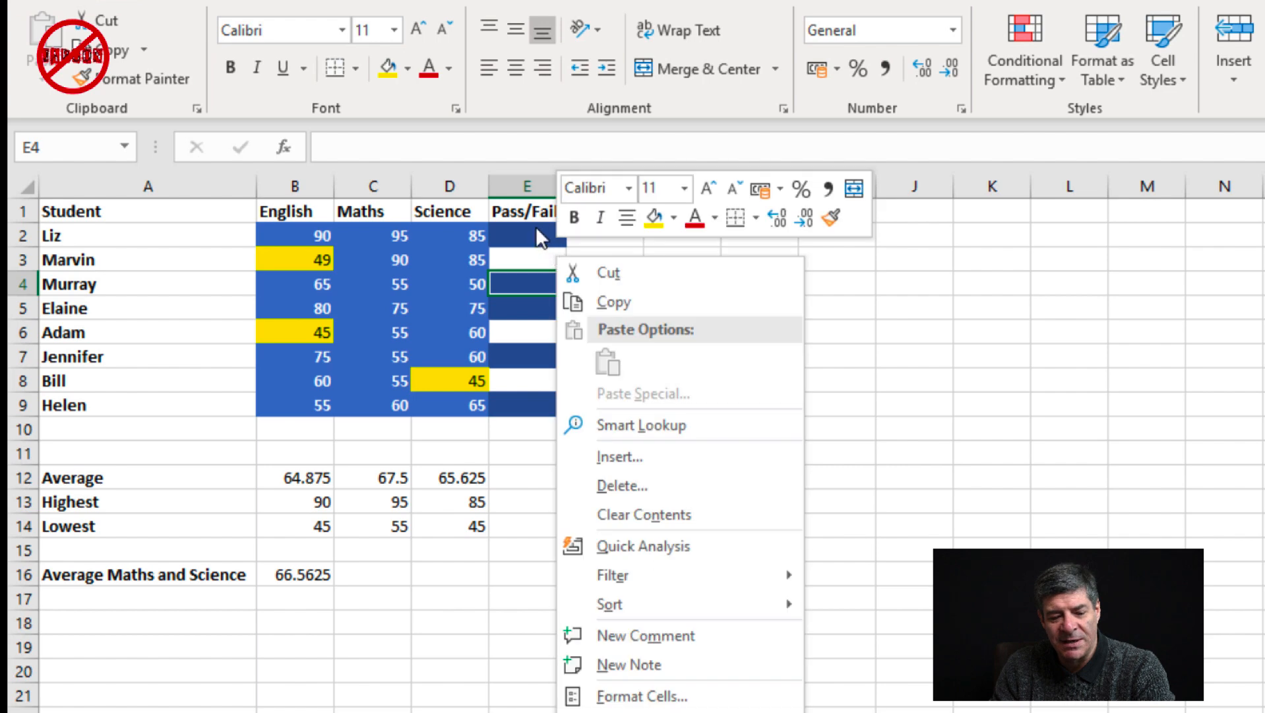
key(Escape)
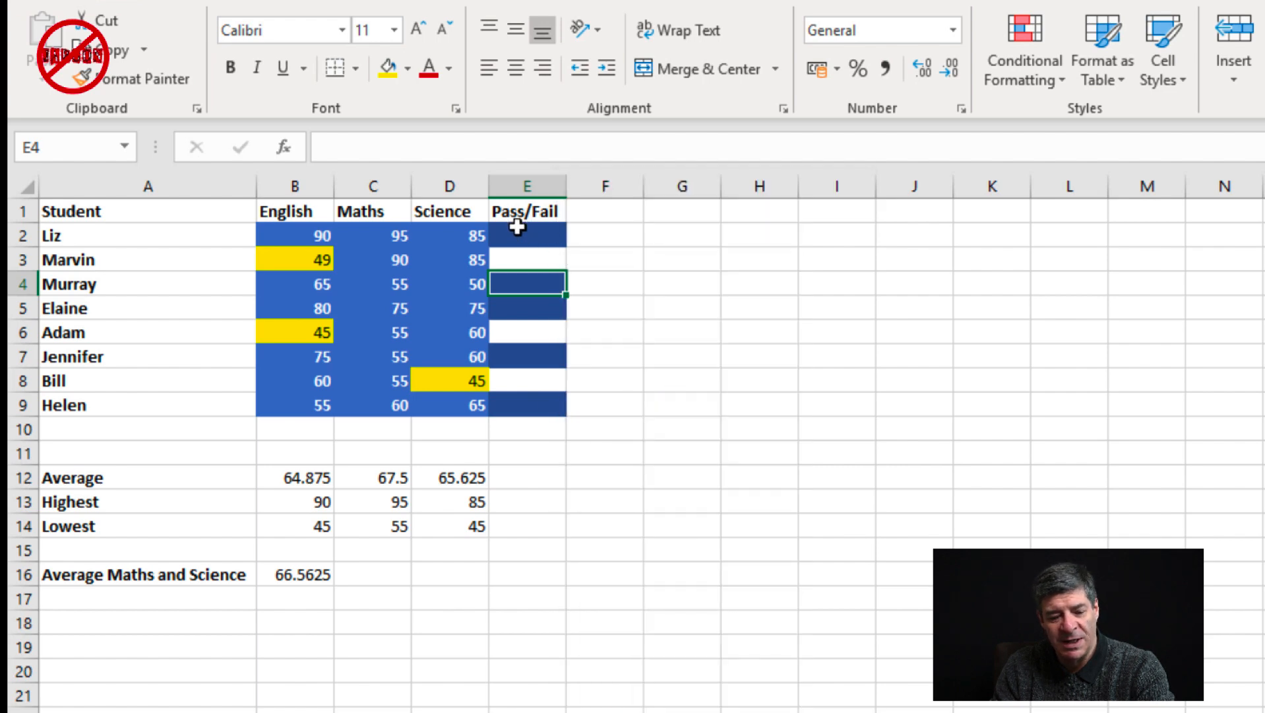
Change the English score in B4 to 40 to test the Pass/Fail formatting
click(323, 284)
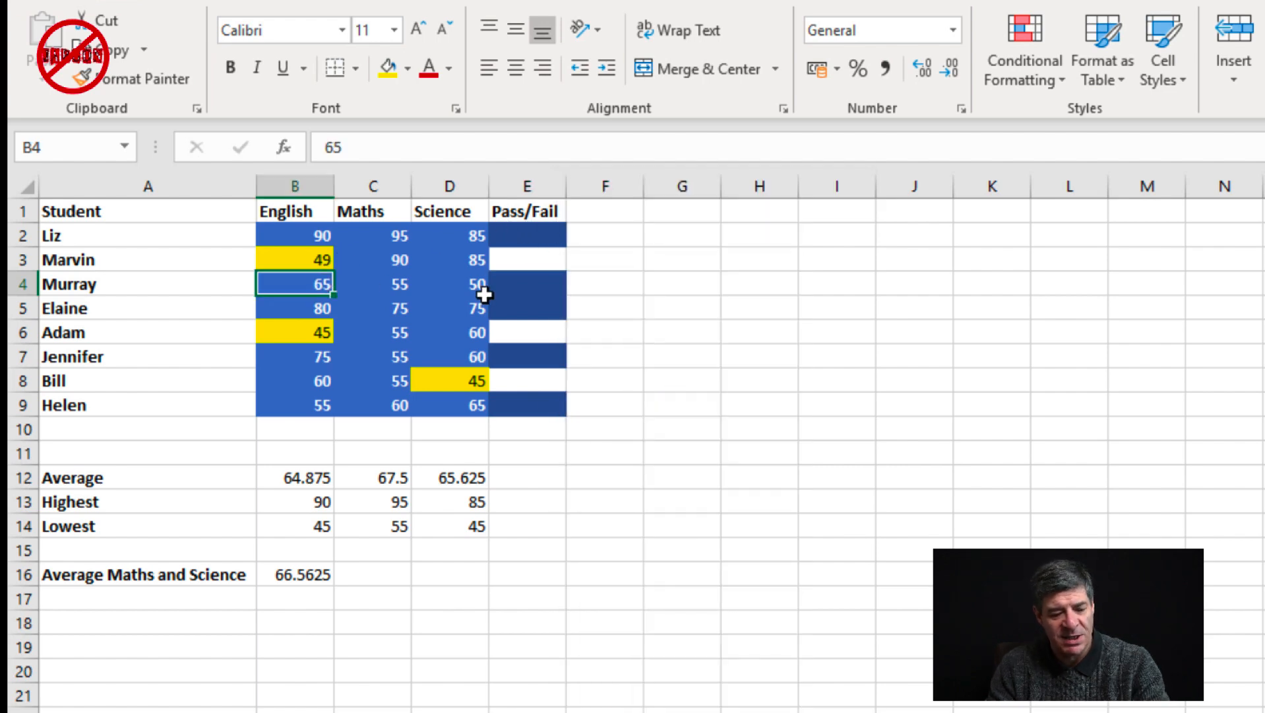
text(40)
key(Return)
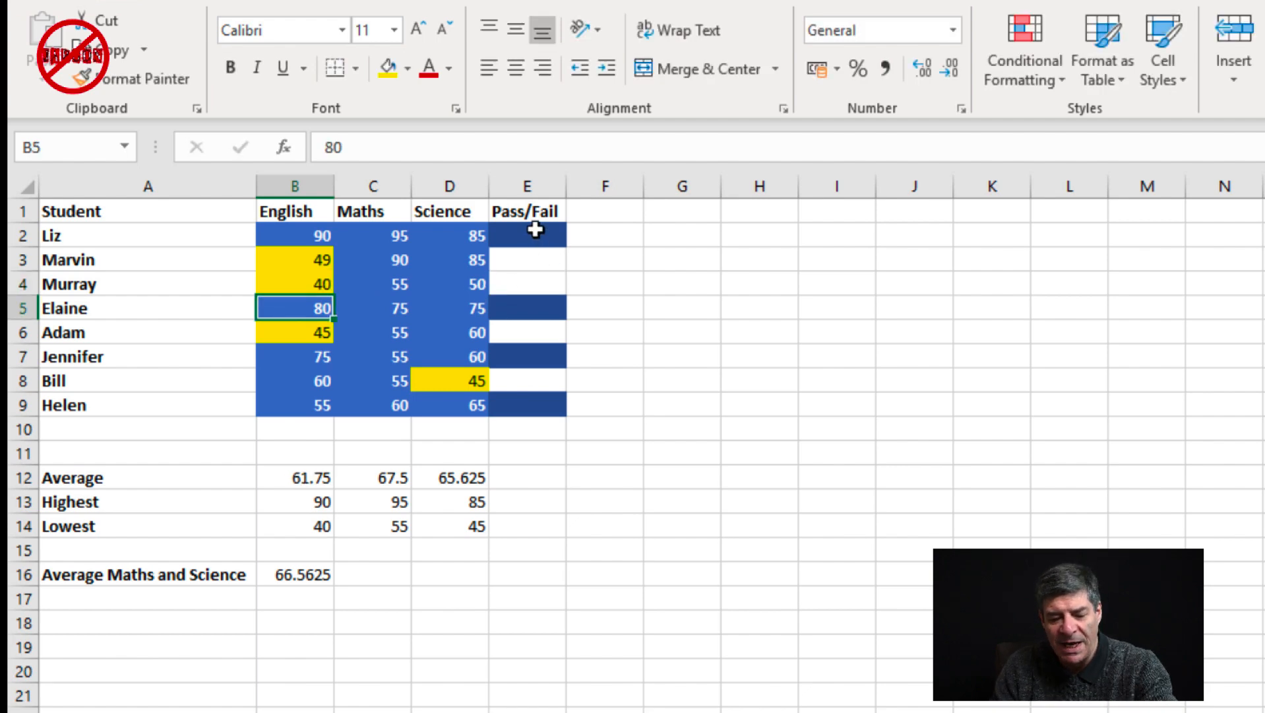
Open the Conditional Formatting Rules Manager for E2:E9 and show the rules for This Worksheet
drag(535, 229, 526, 410)
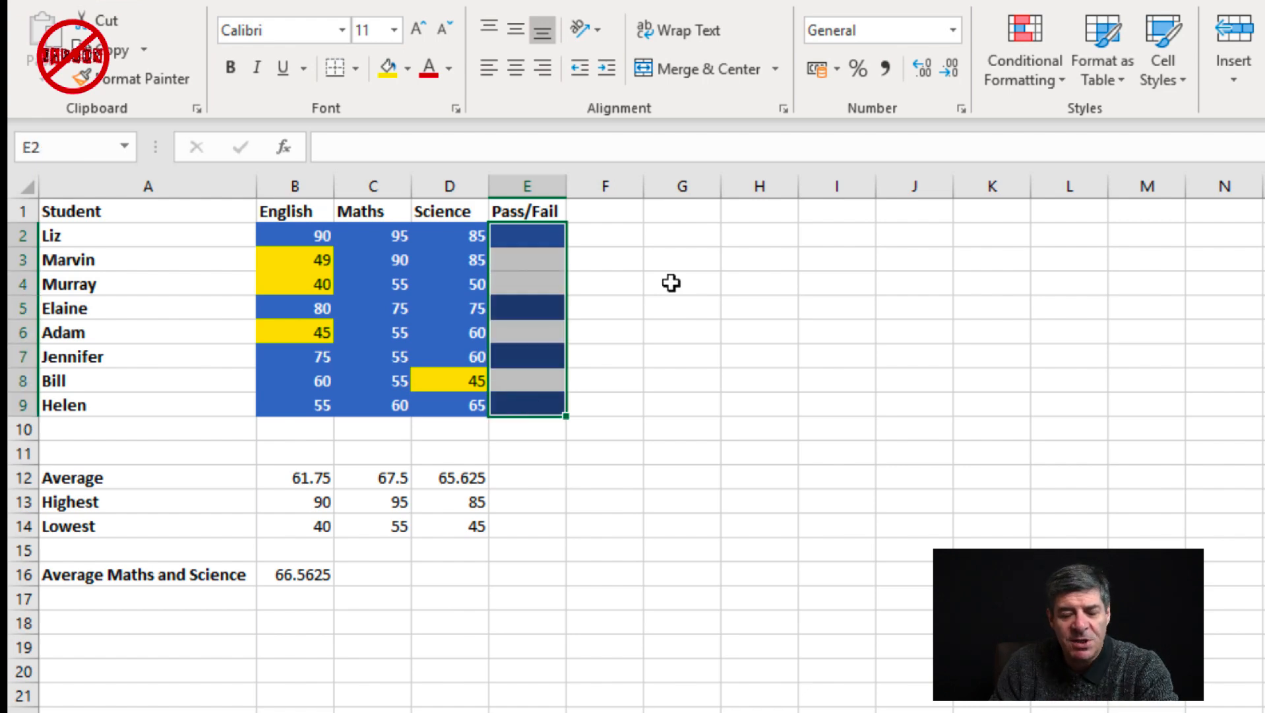
click(1035, 60)
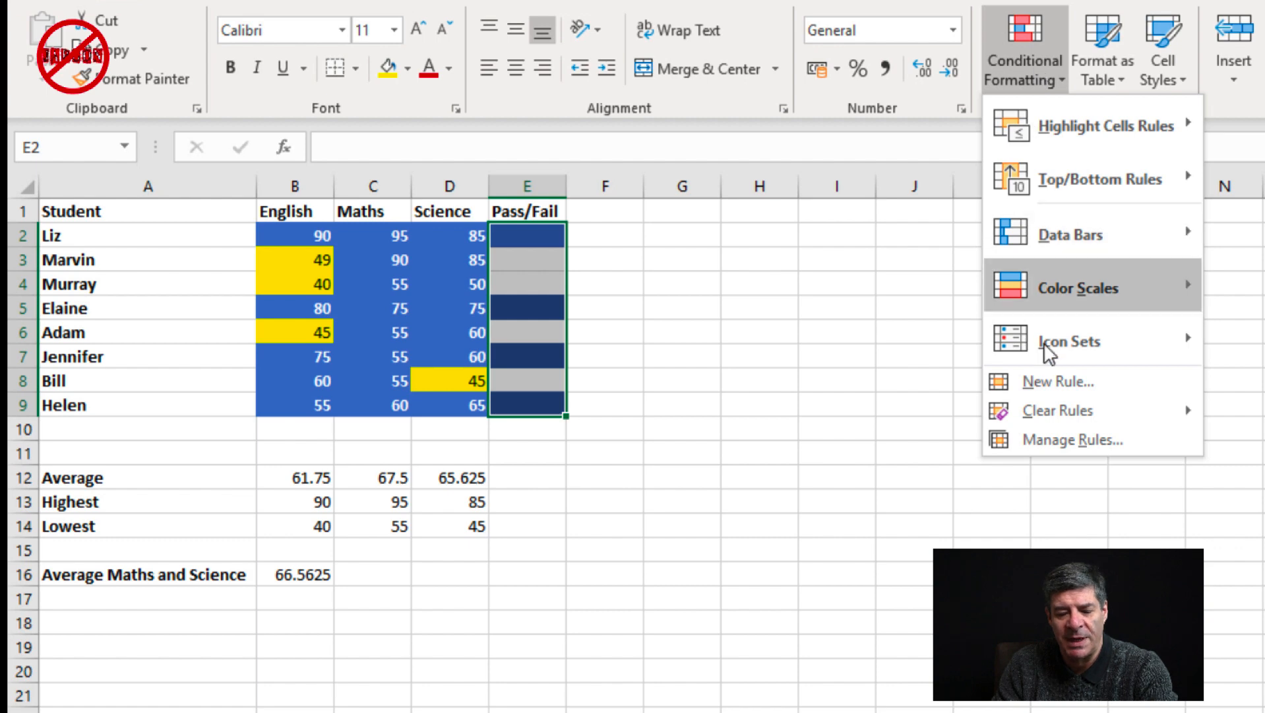
click(1056, 438)
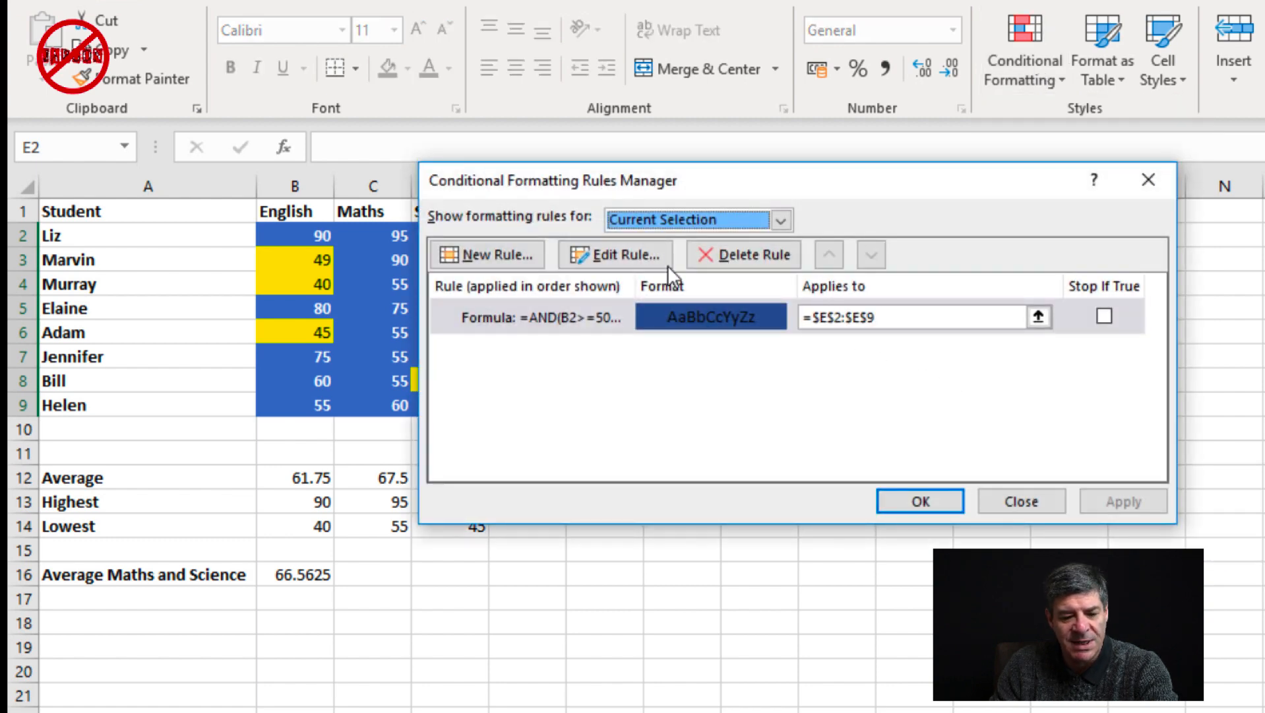
drag(779, 181, 1086, 173)
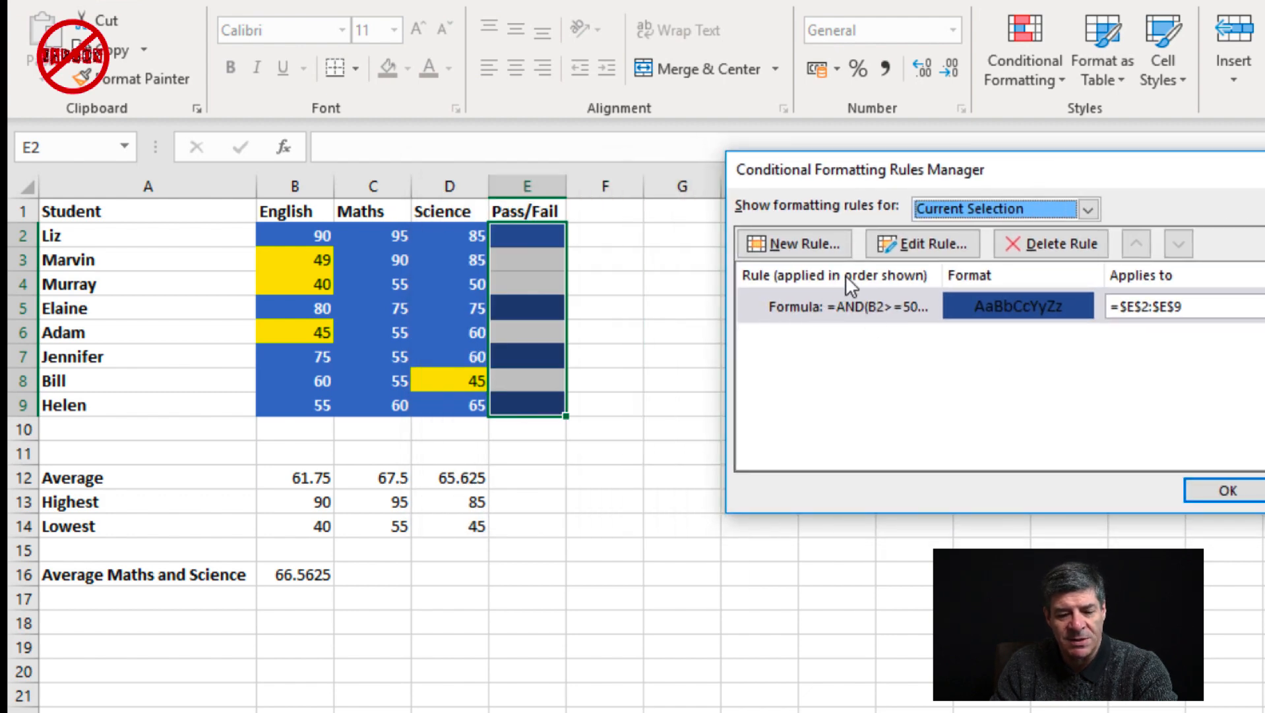
click(1090, 208)
click(1022, 245)
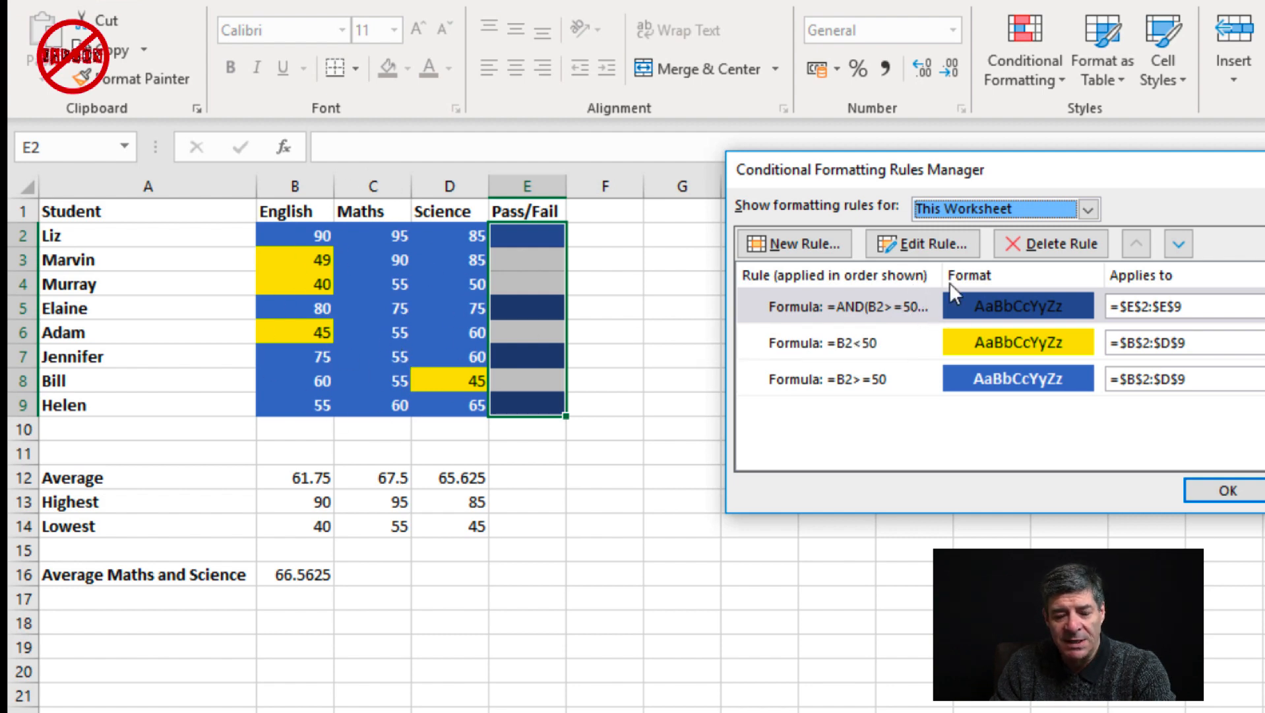
Change the fill of the AND rule for E2:E9 to the standard orange and apply the change
click(956, 302)
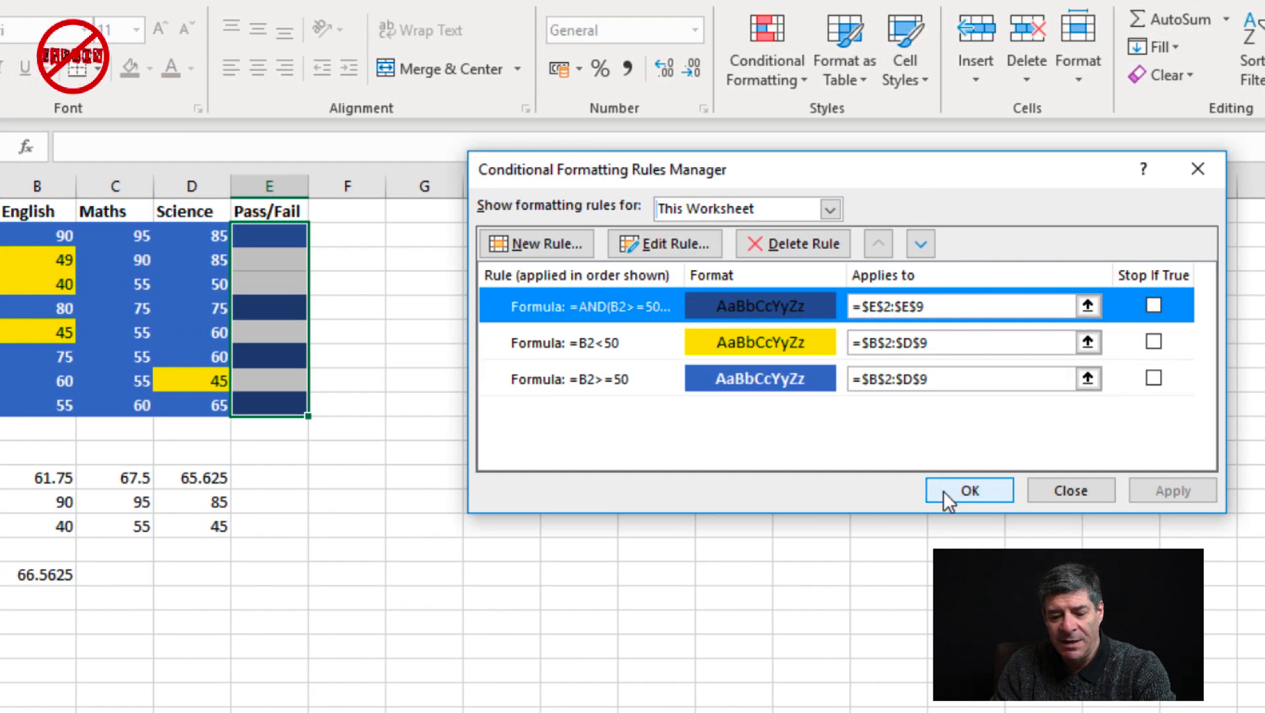
click(685, 242)
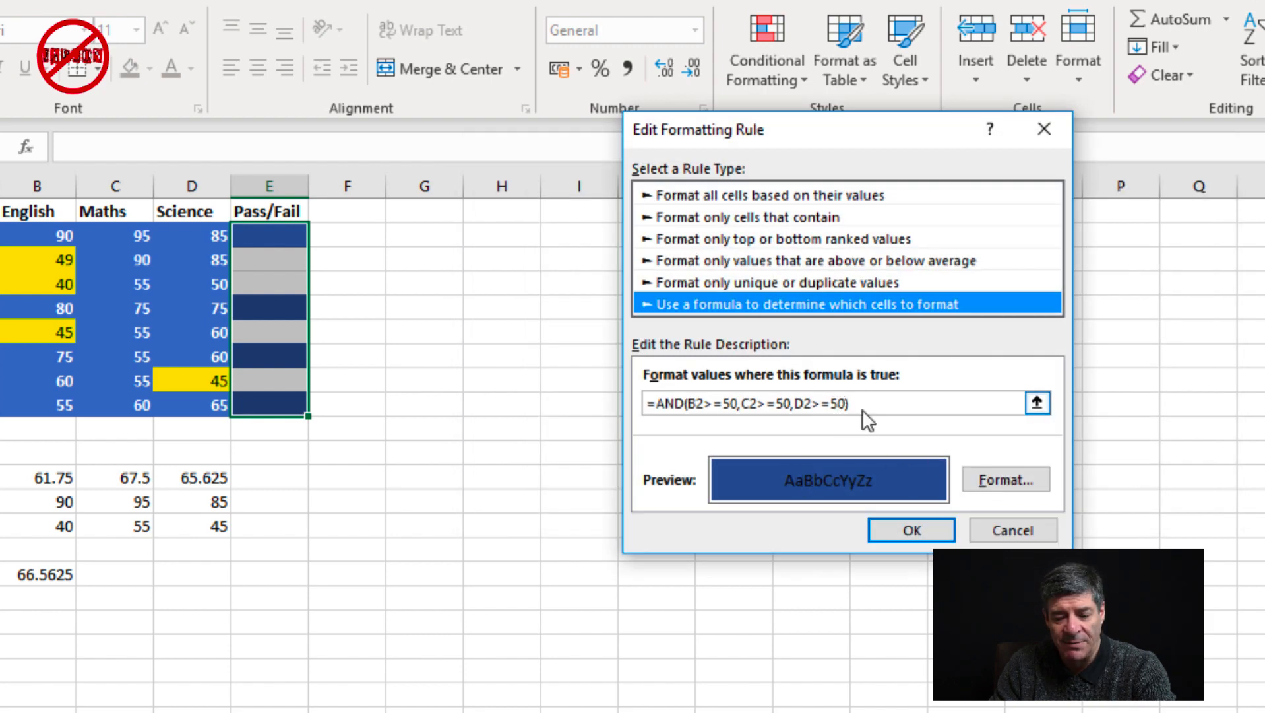
click(1016, 475)
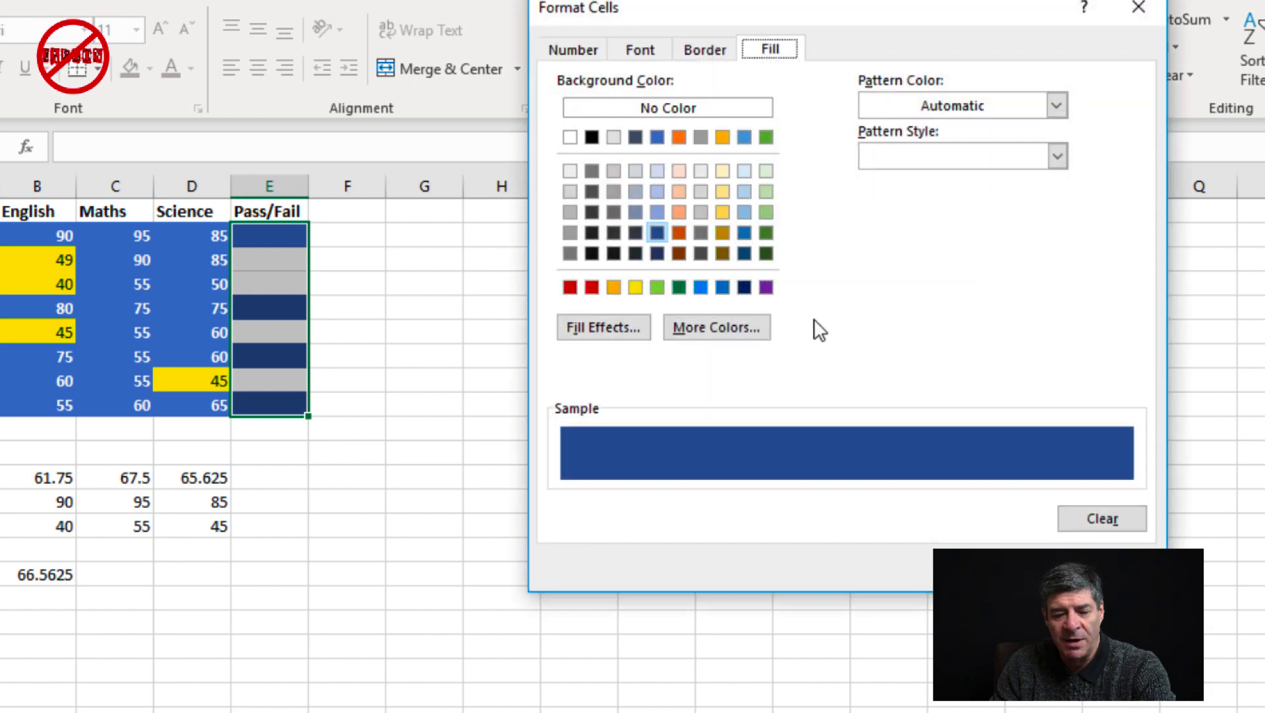
click(610, 210)
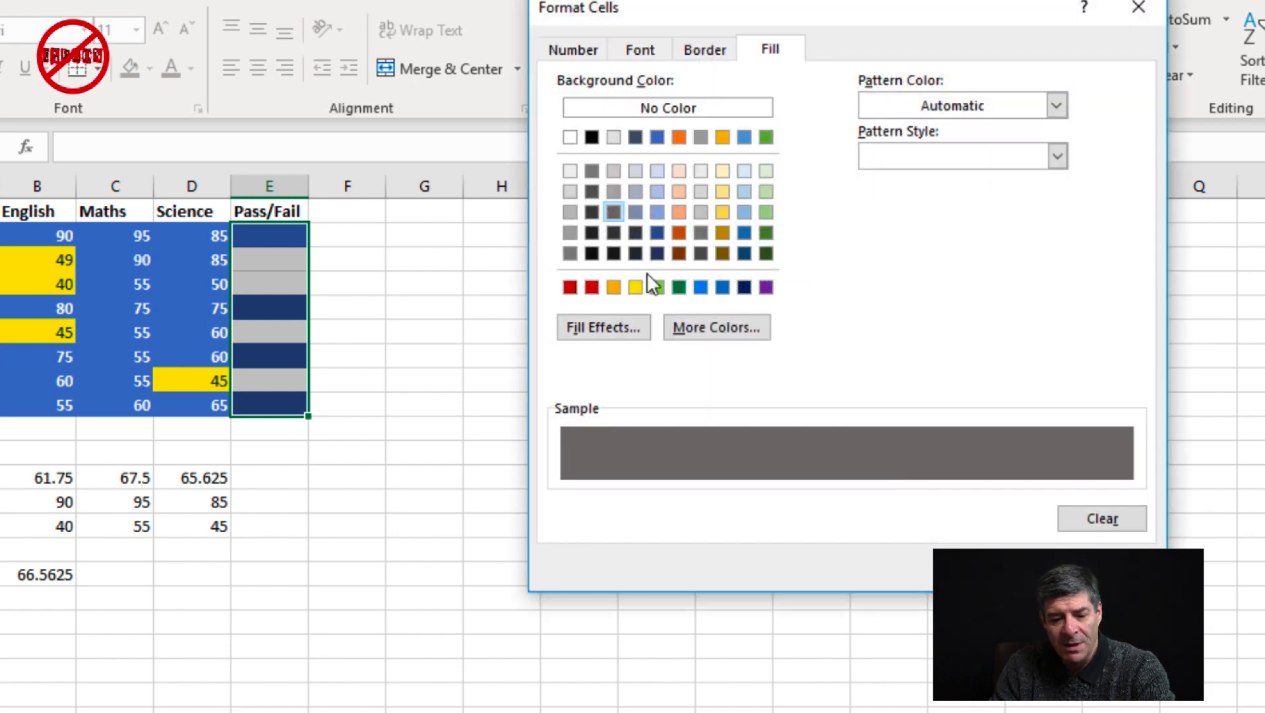
click(614, 288)
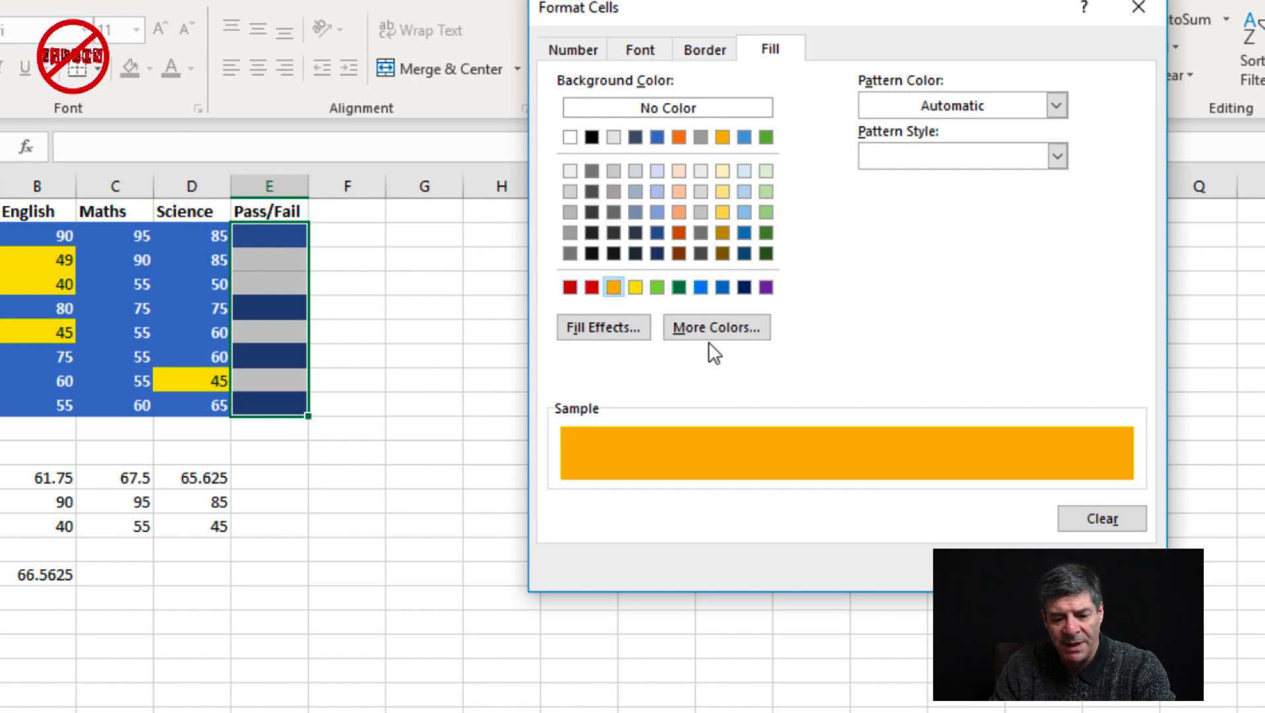
click(1014, 567)
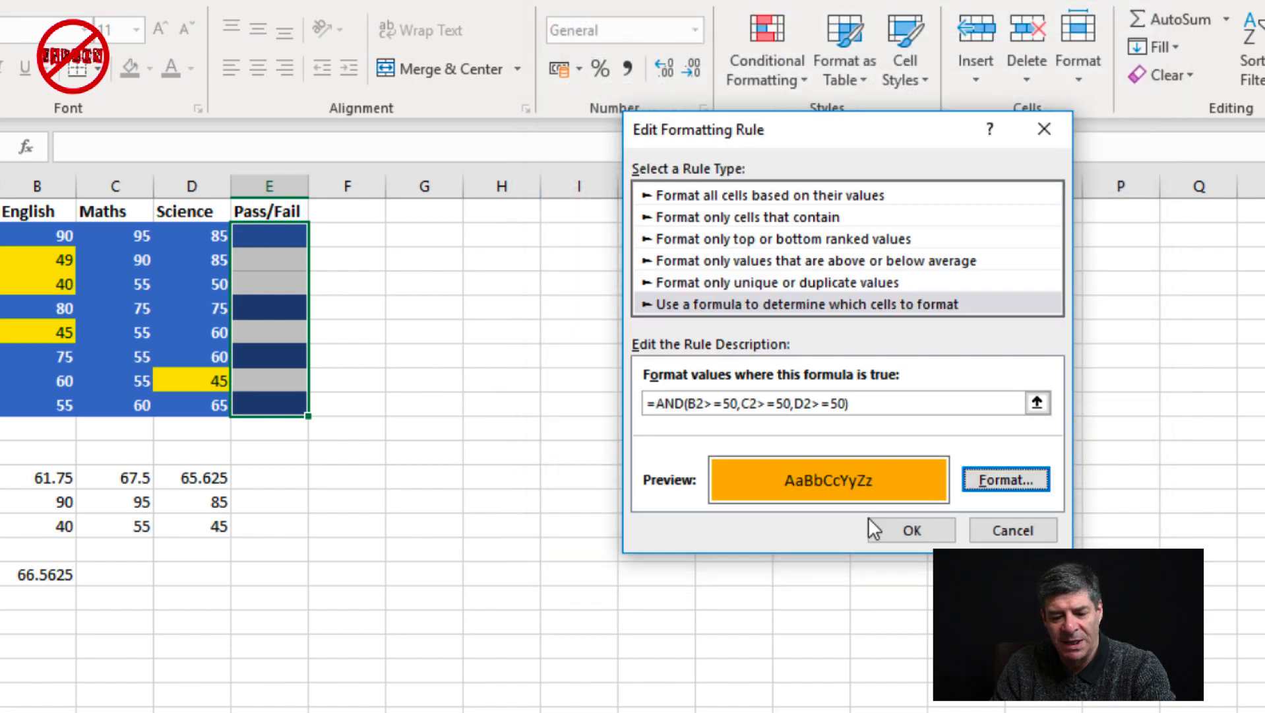
click(902, 532)
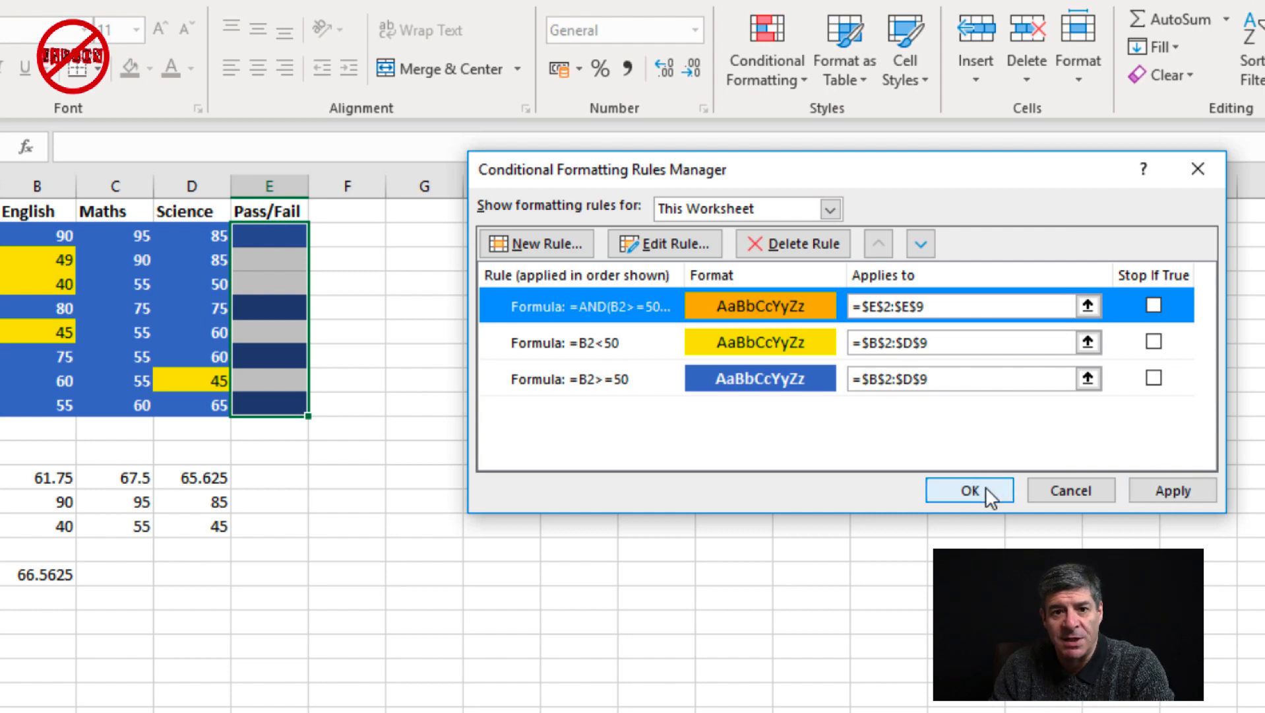
click(1181, 489)
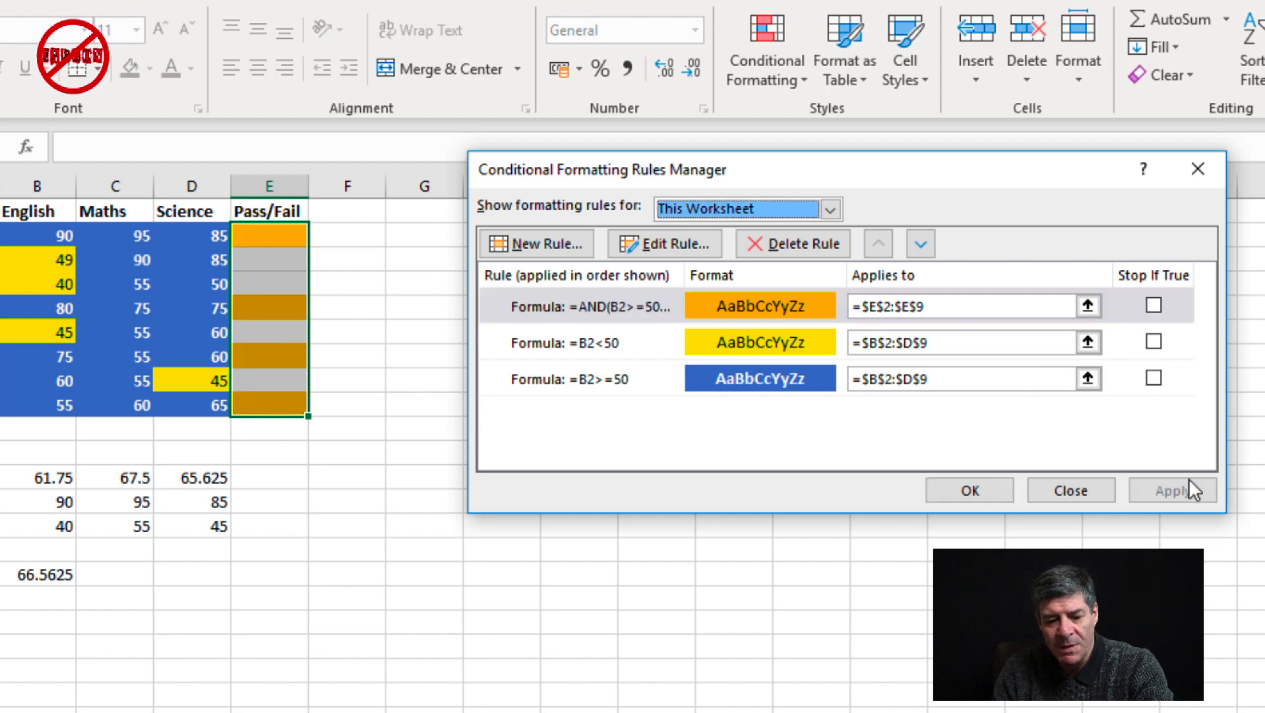
Create a second formula-based rule for the Pass/Fail cells with the formula =or(b2<50,c2<50,d2<50)
click(547, 242)
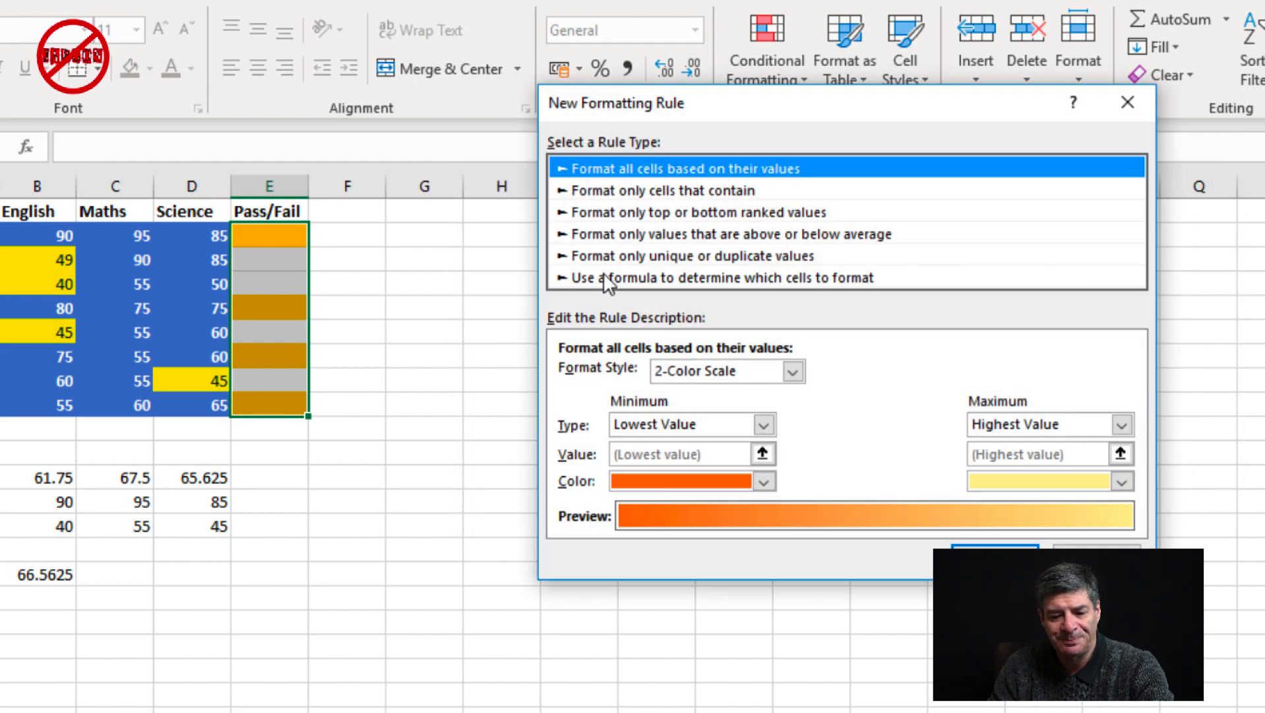
click(604, 277)
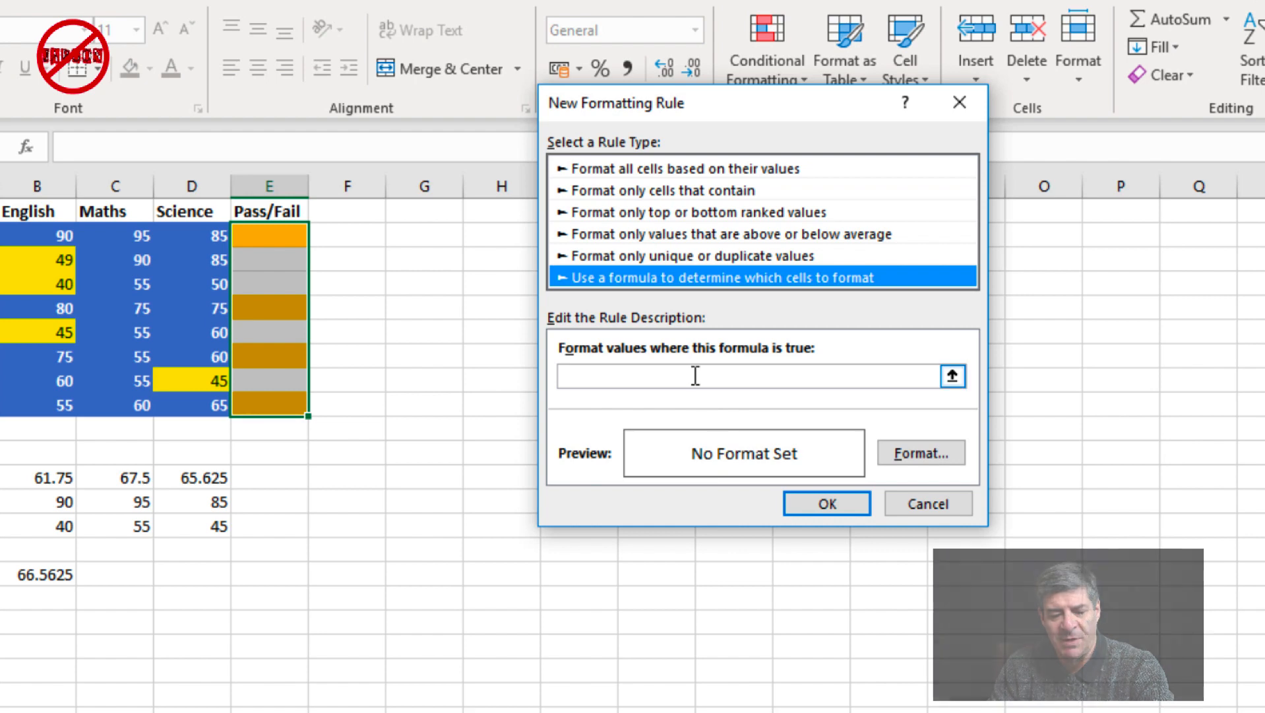
click(698, 374)
text(=or()
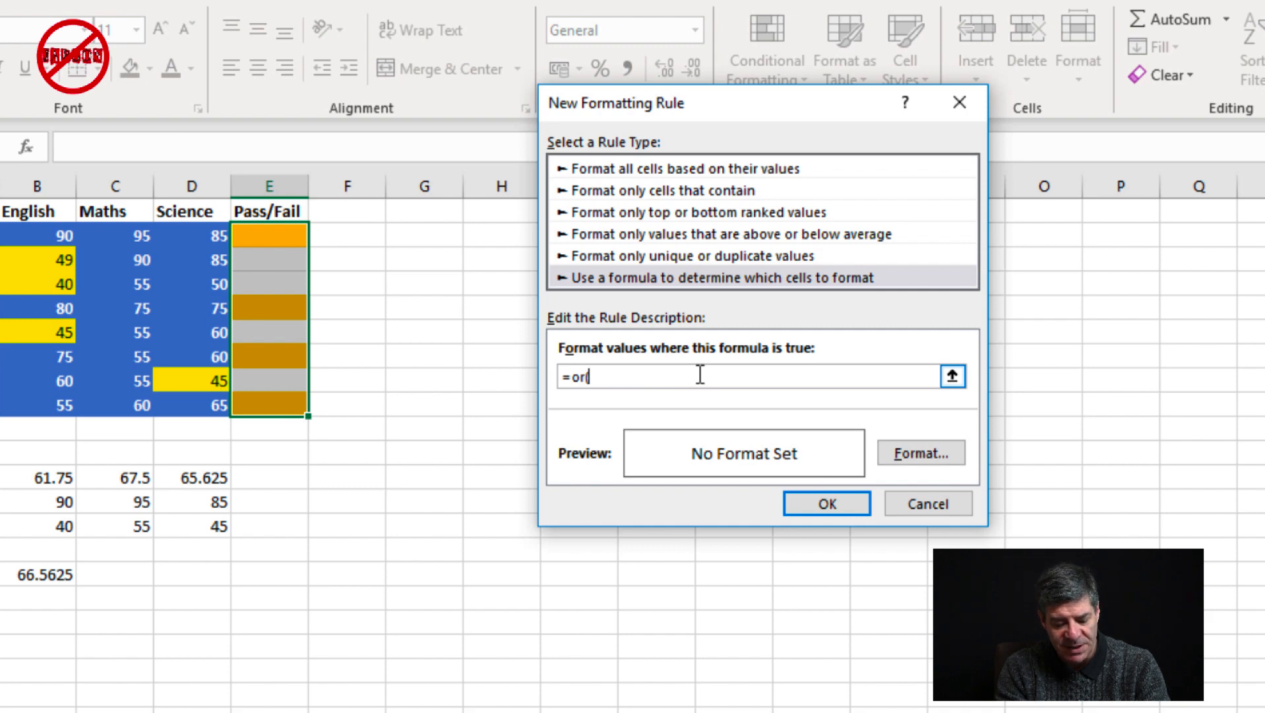
text(b2<)
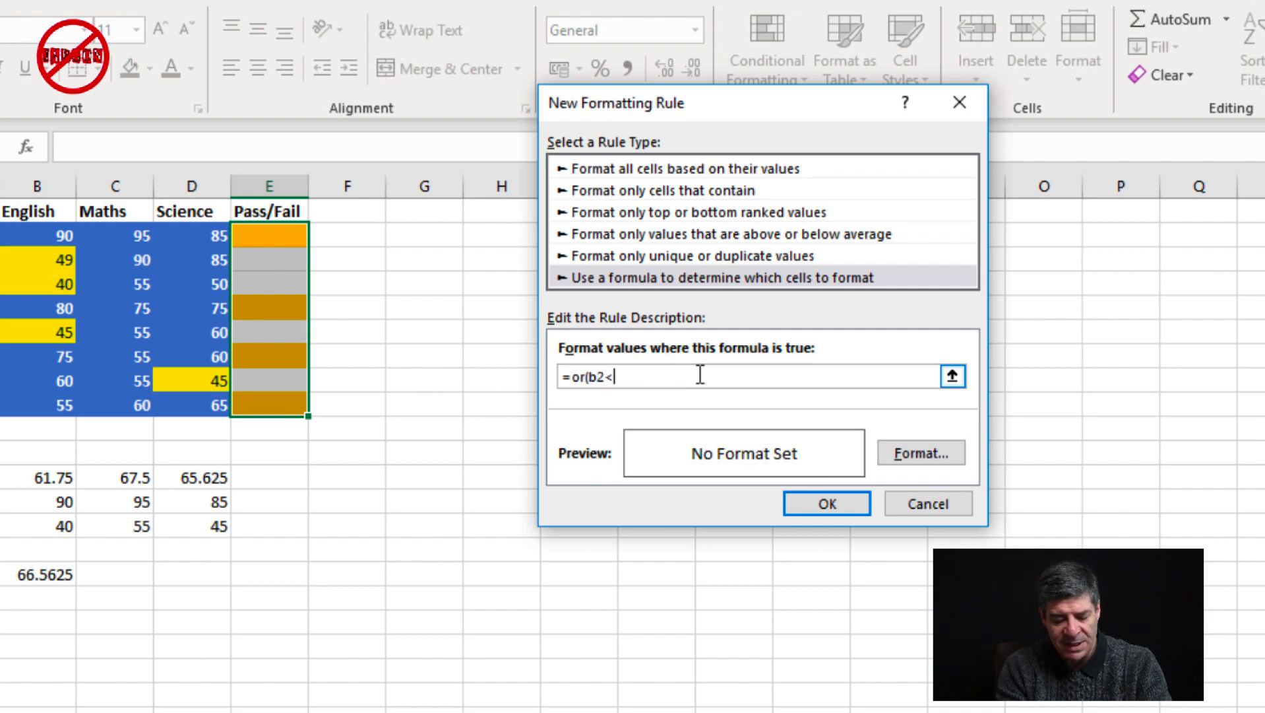
text(50,)
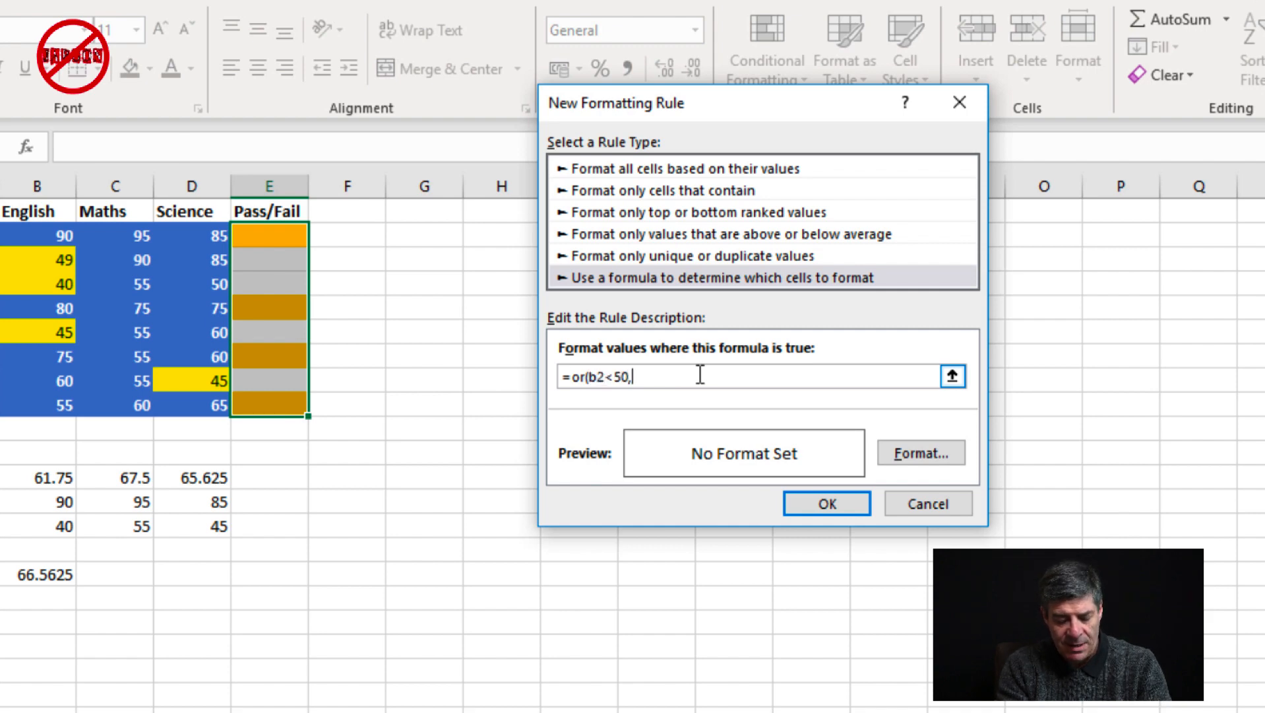
text(c2,)
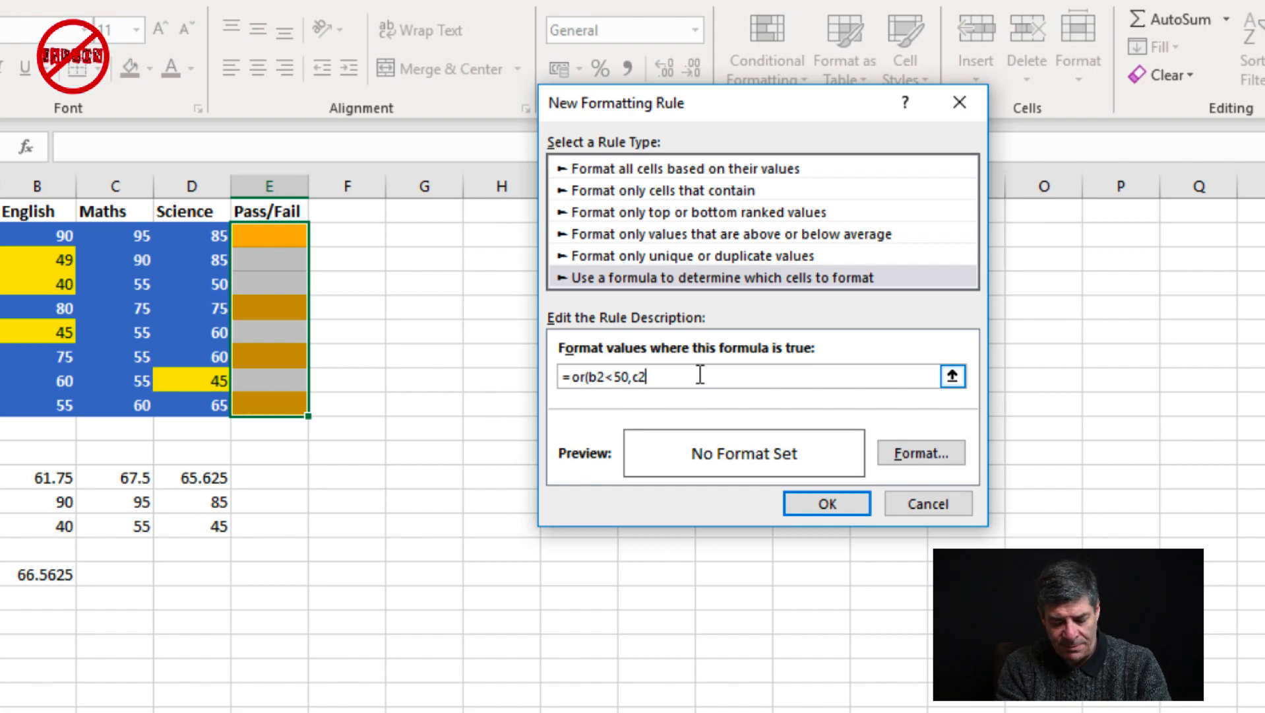
key(BackSpace)
text(<)
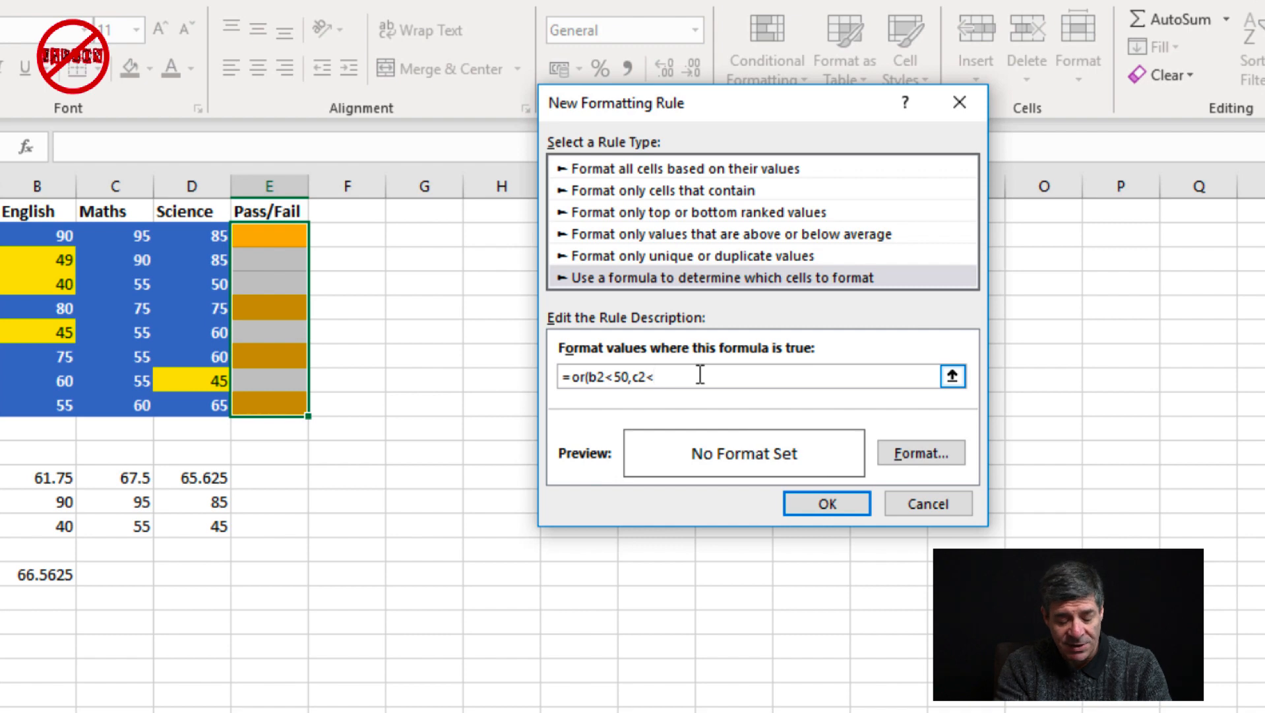
text(50,)
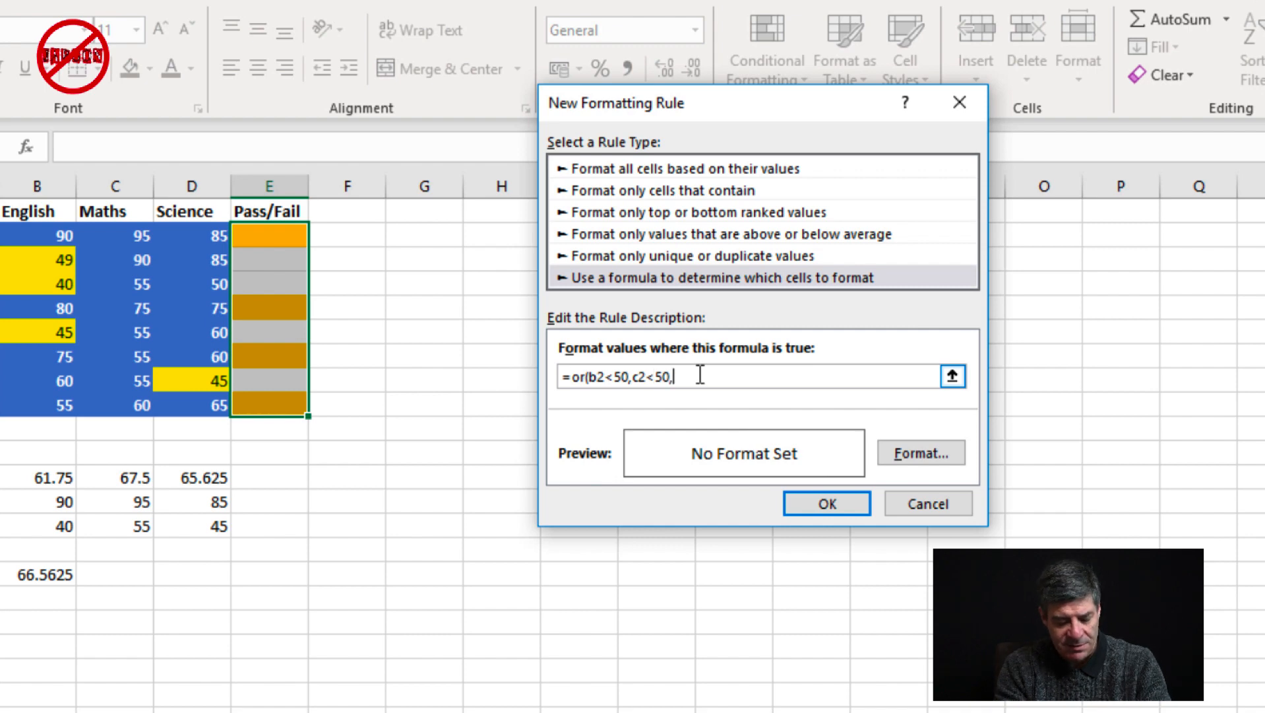
text(d2)
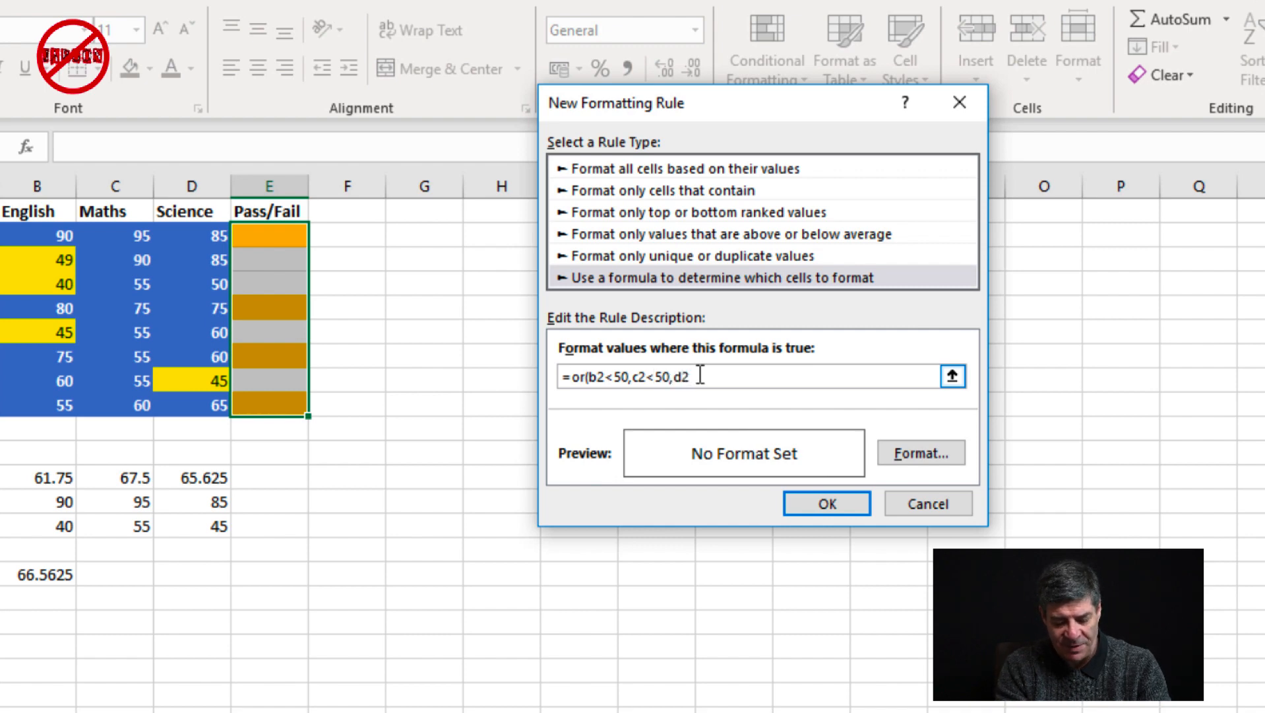
text(<50)
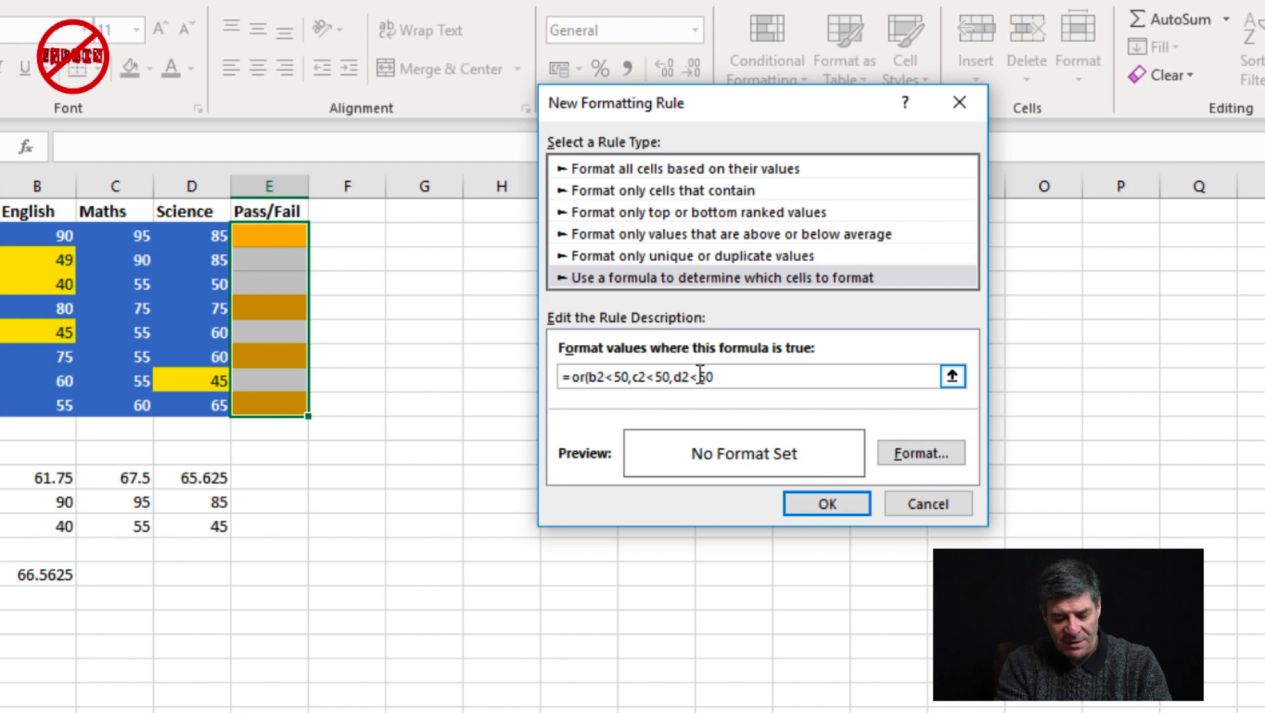
text())
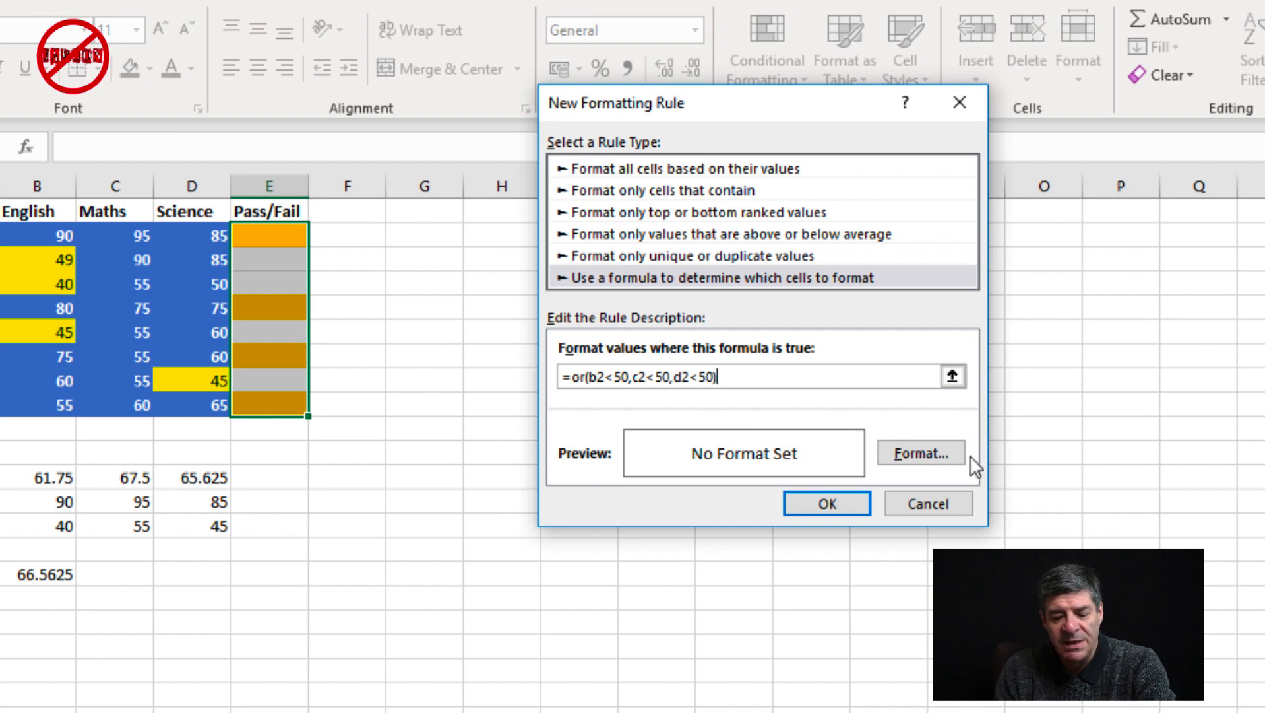
Give the OR rule the darker orange theme fill, apply it to E2:E9 and close the Rules Manager
click(917, 450)
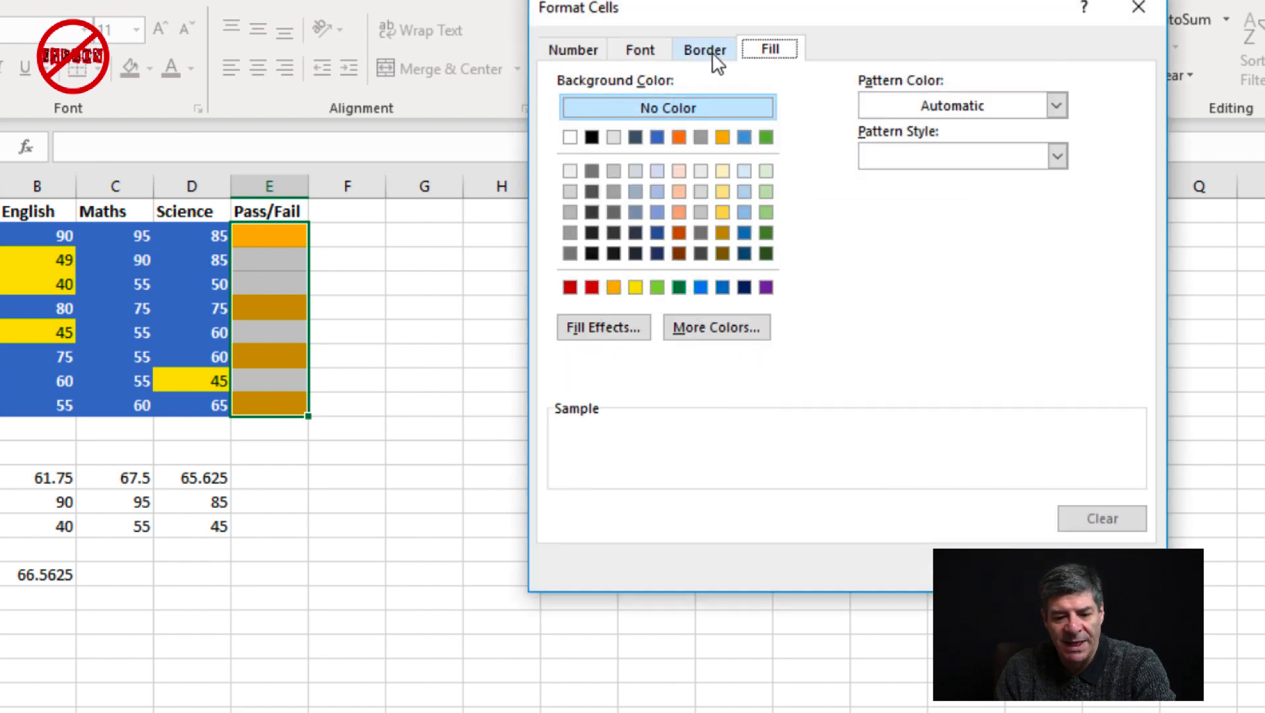
click(705, 54)
click(771, 51)
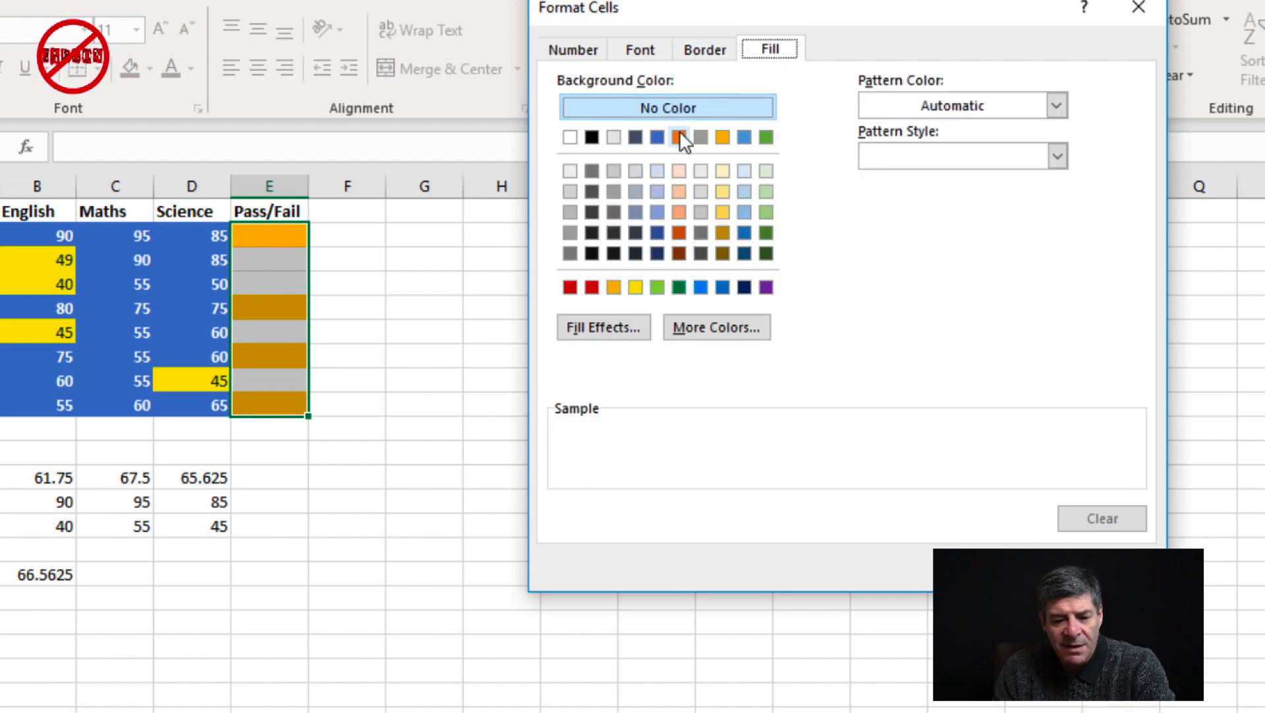
click(679, 137)
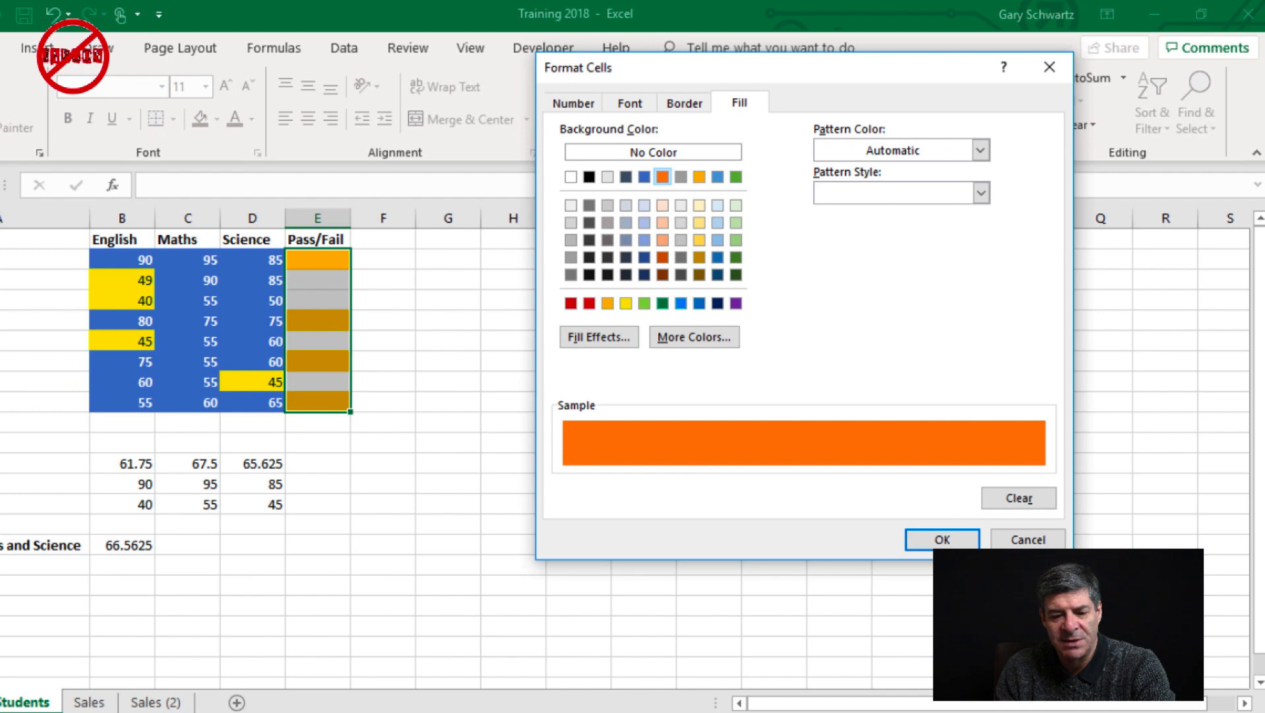
click(736, 177)
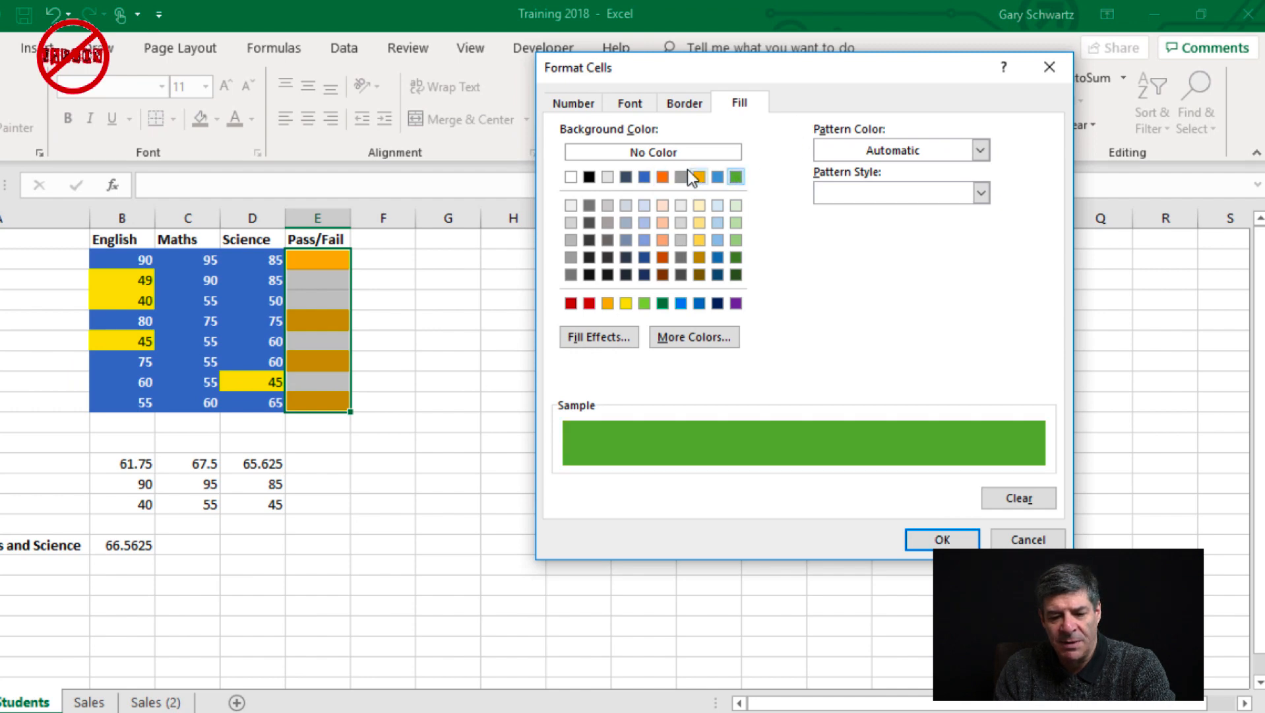
click(663, 177)
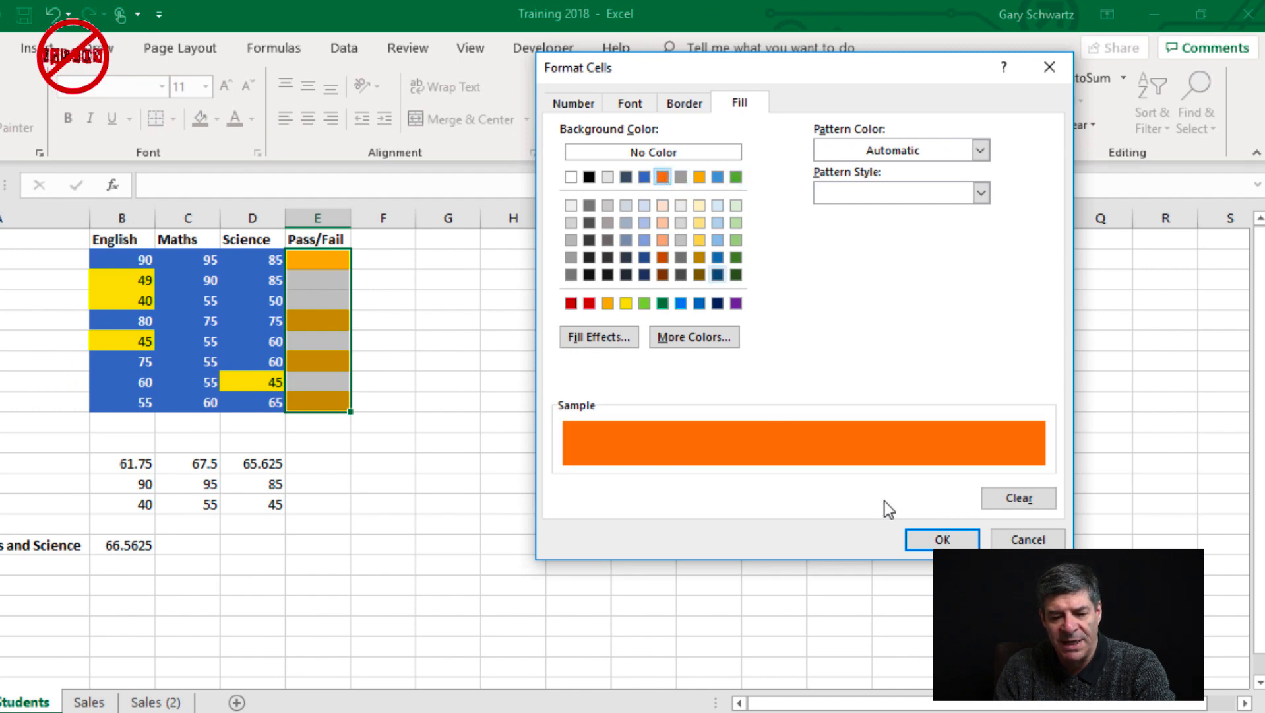
click(940, 541)
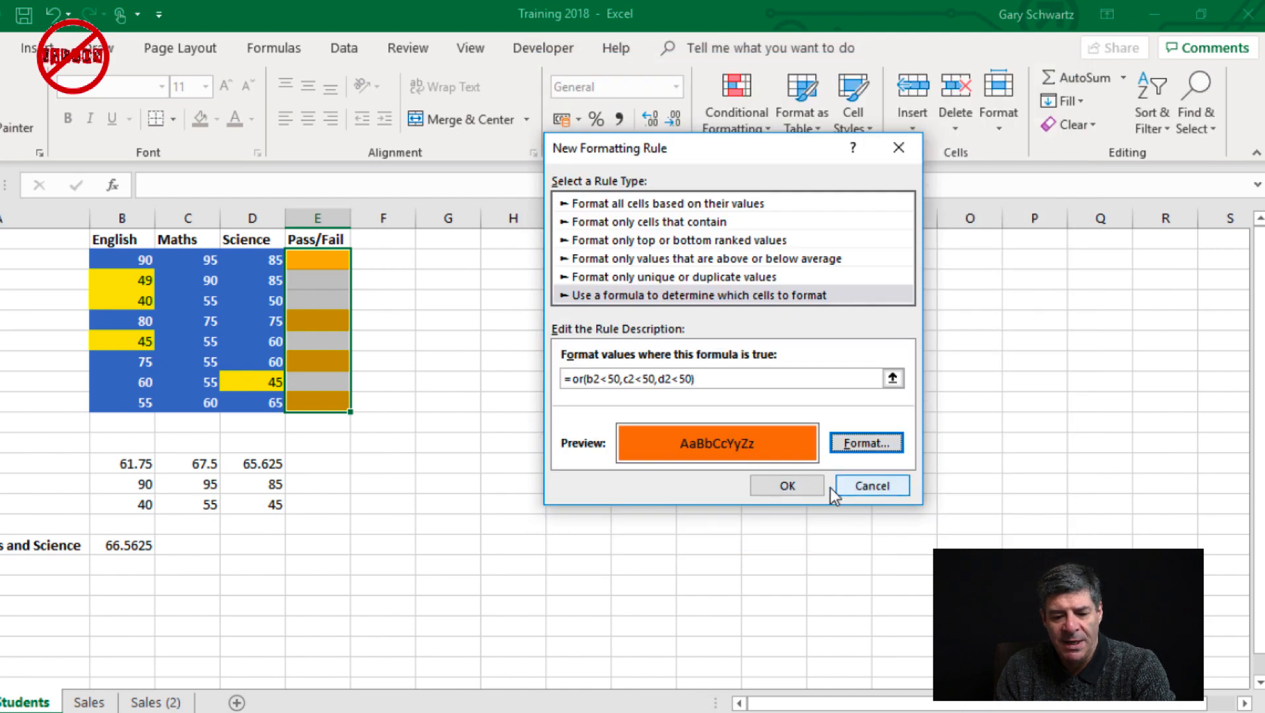
click(800, 486)
click(1077, 474)
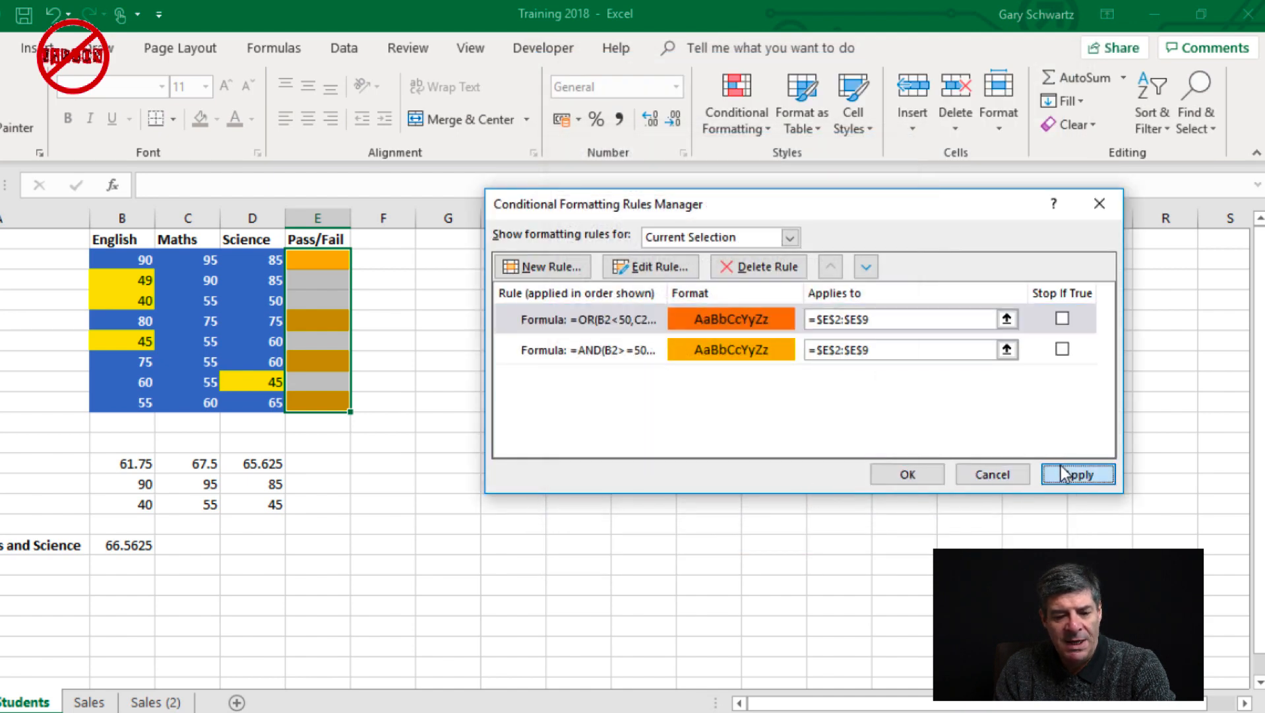
click(909, 474)
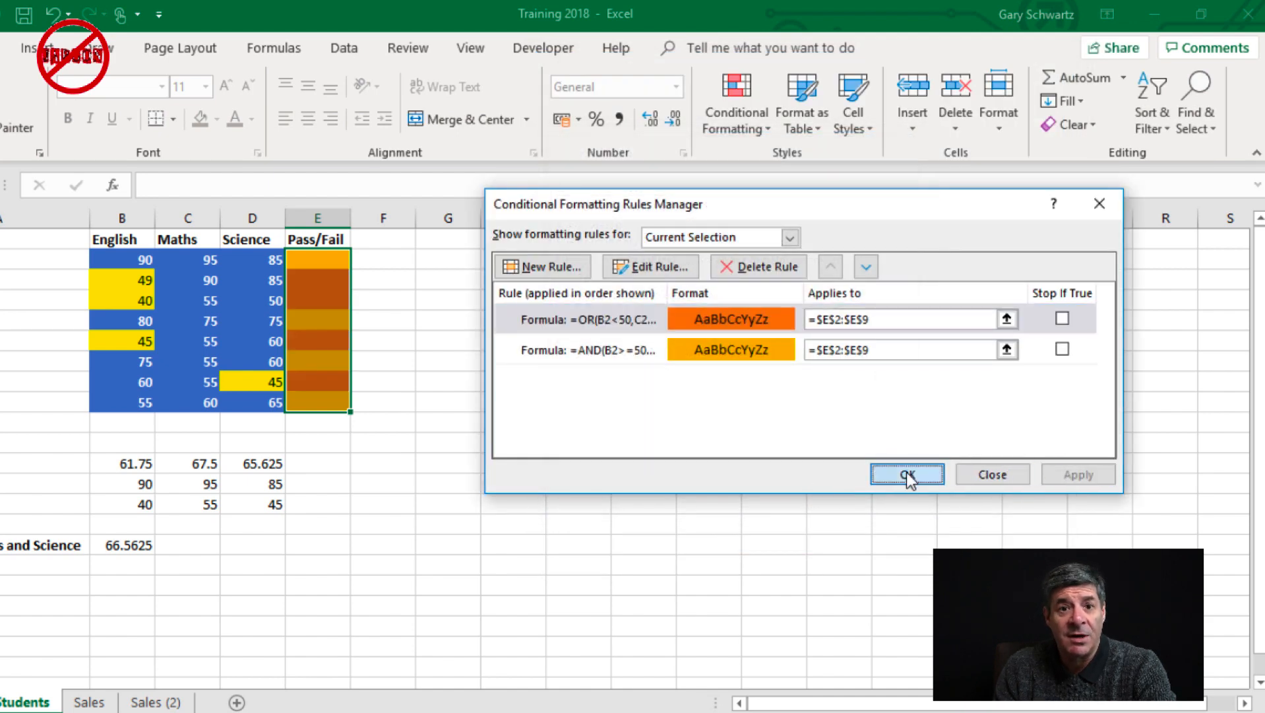
Change the English score in B4 to 50 to test both Pass/Fail rules
click(310, 342)
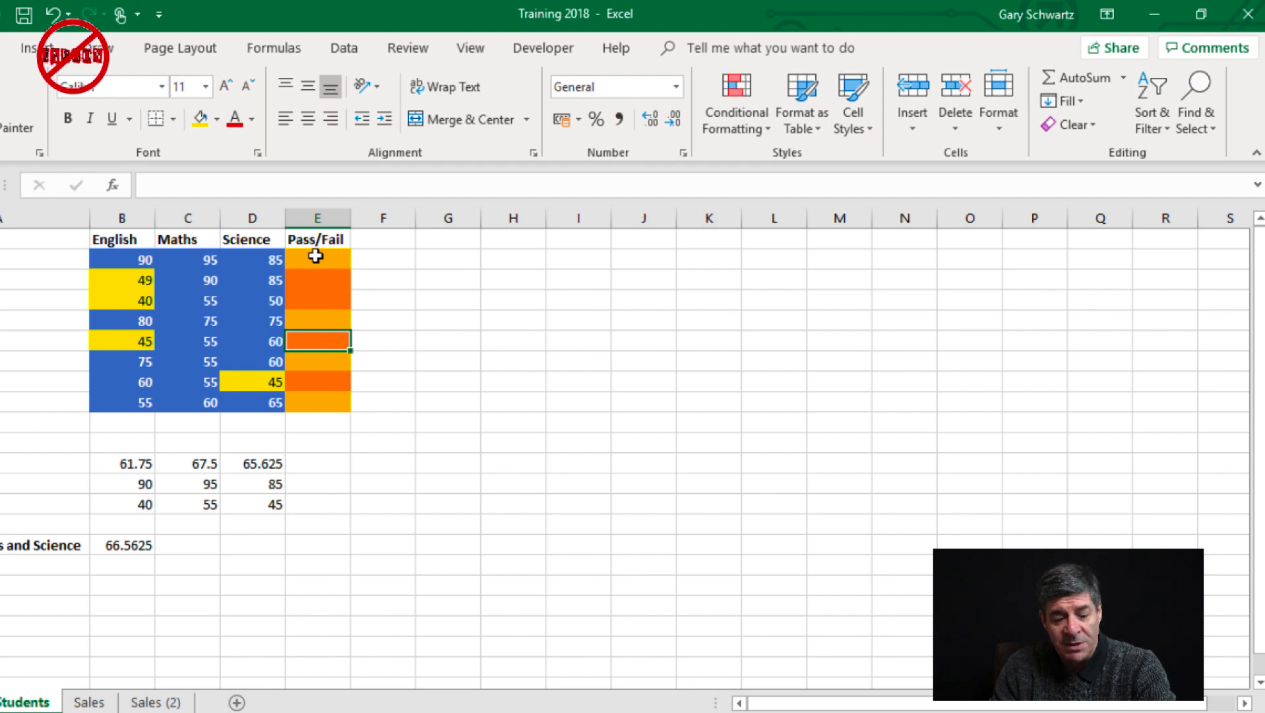
click(132, 300)
text(50)
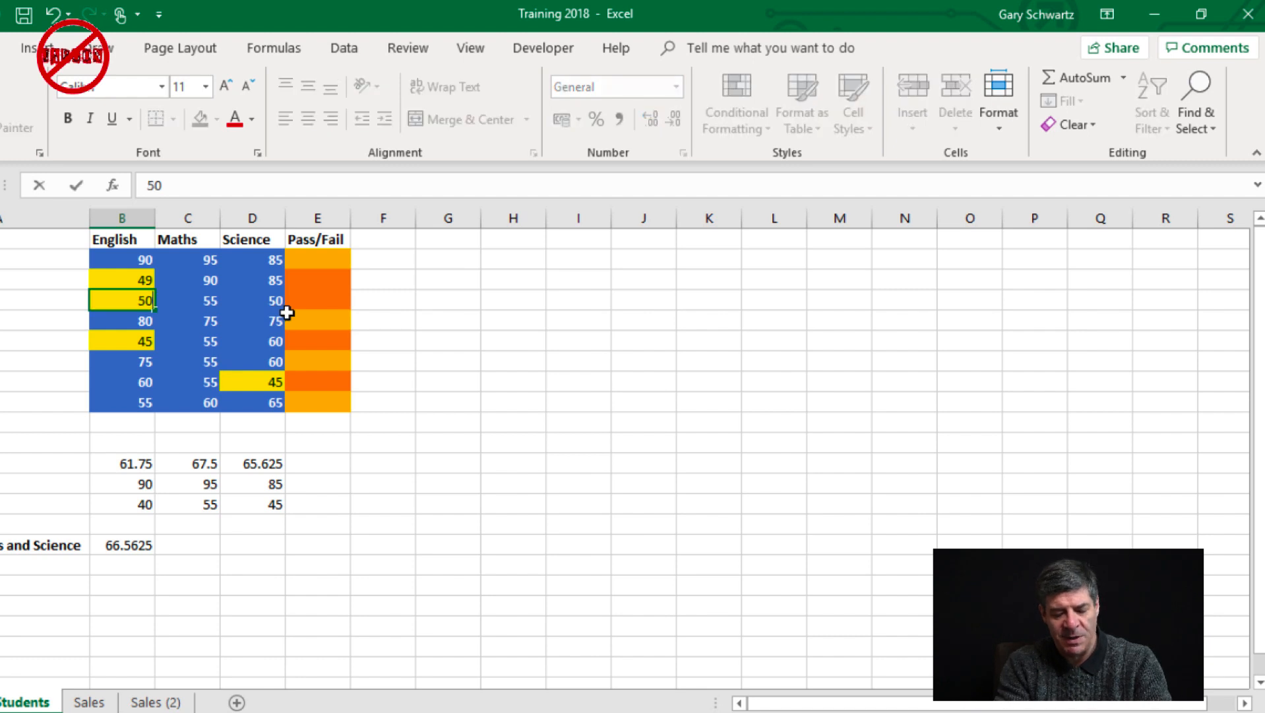
key(Return)
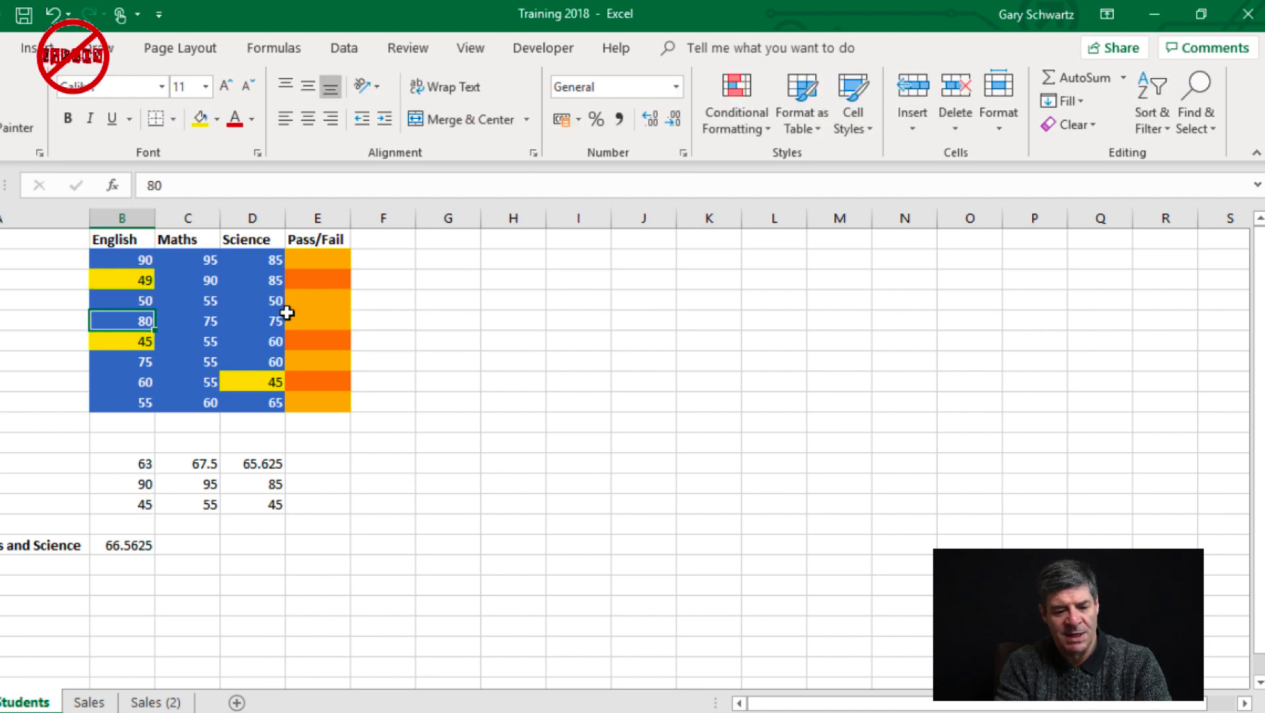
click(320, 268)
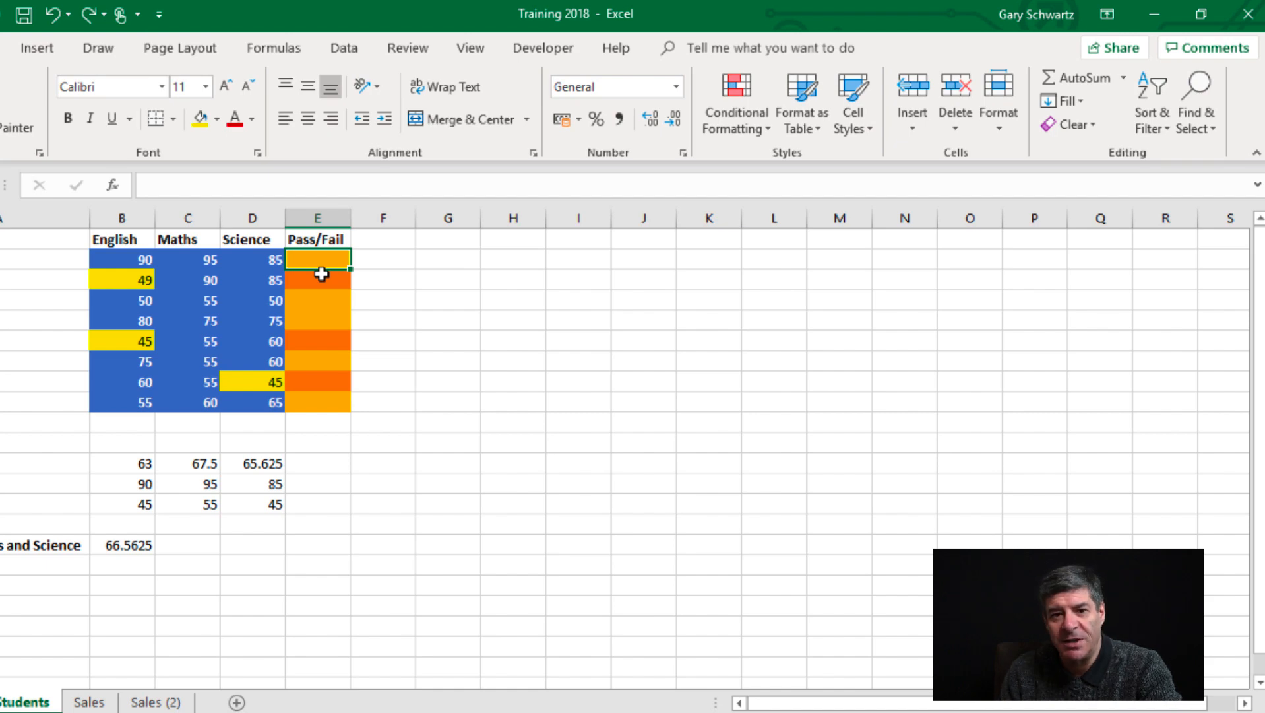